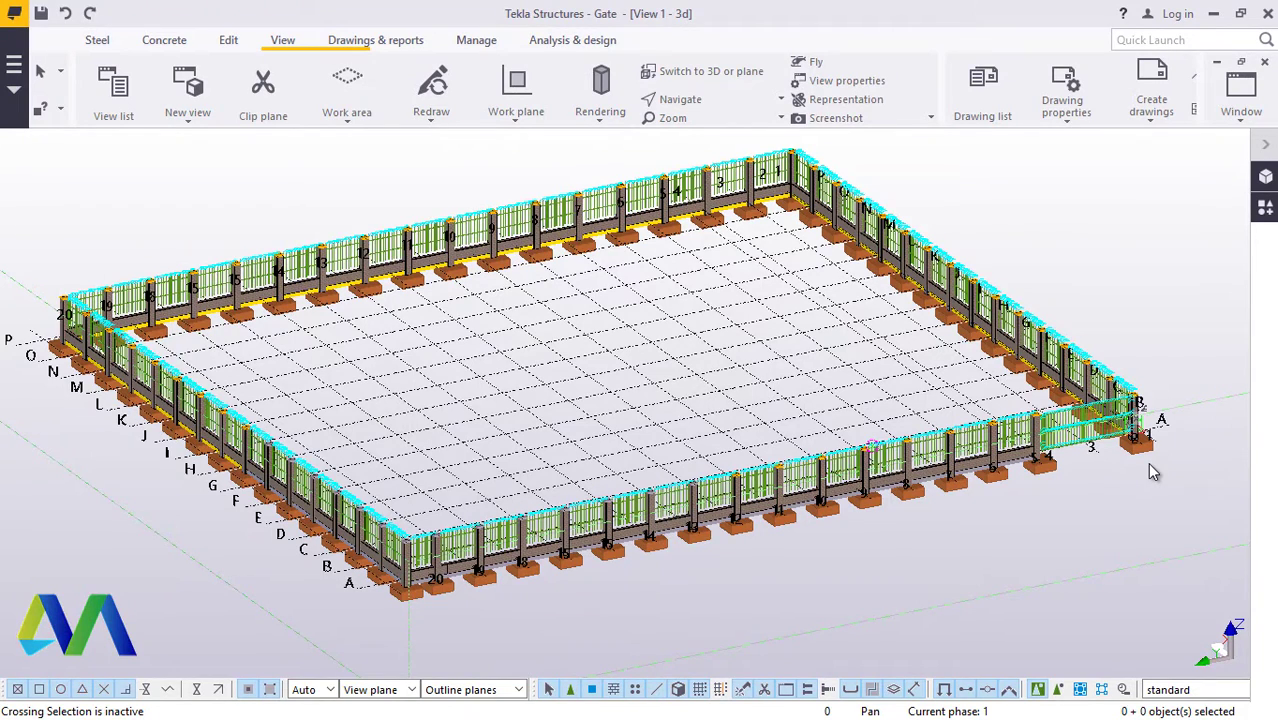
Step: Set the 3D view's rotation point and switch the view to panning
{"action": "left_click", "coordinate": [706, 99]}
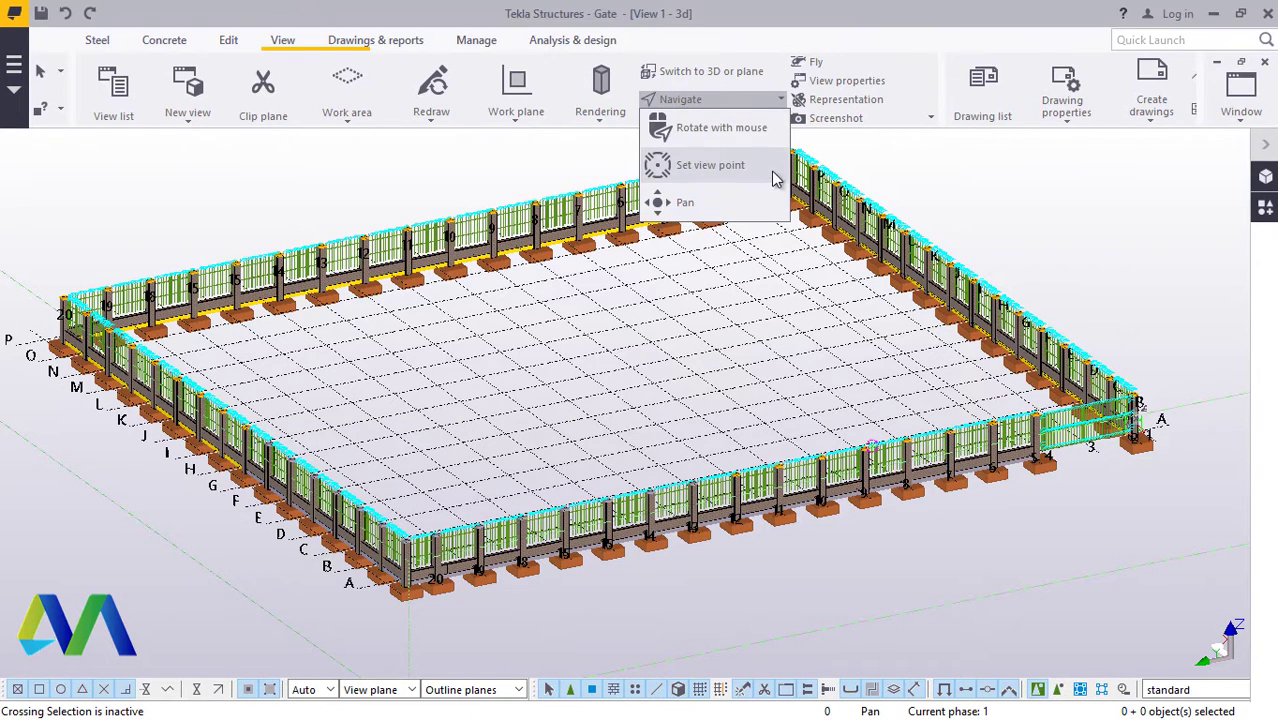
{"action": "left_click", "coordinate": [720, 150]}
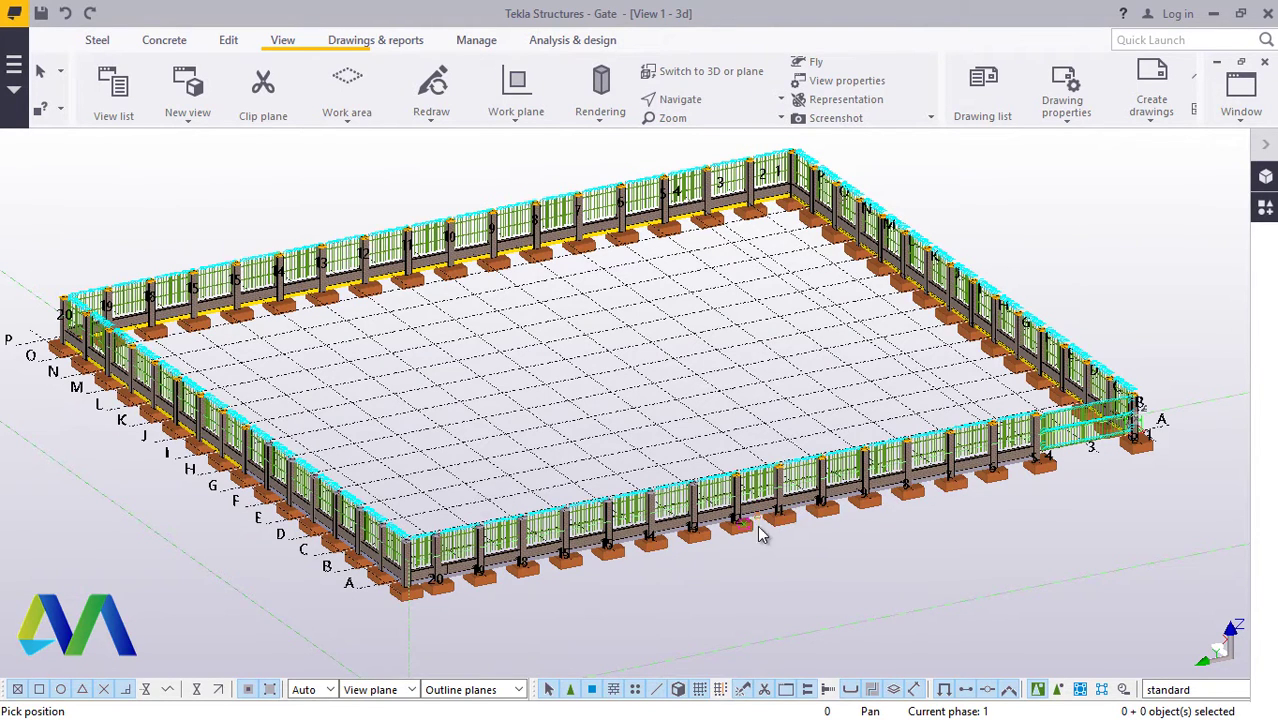
{"action": "left_click", "coordinate": [713, 106]}
{"action": "left_click", "coordinate": [684, 202]}
Step: Orbit and zoom low along the fence toward the grid 20/A corner, then interrupt panning
{"action": "middle_click_drag", "start_coordinate": [726, 535], "coordinate": [803, 538], "text": "ctrl"}
{"action": "scroll", "coordinate": [803, 538], "scroll_direction": "up", "scroll_amount": 5}
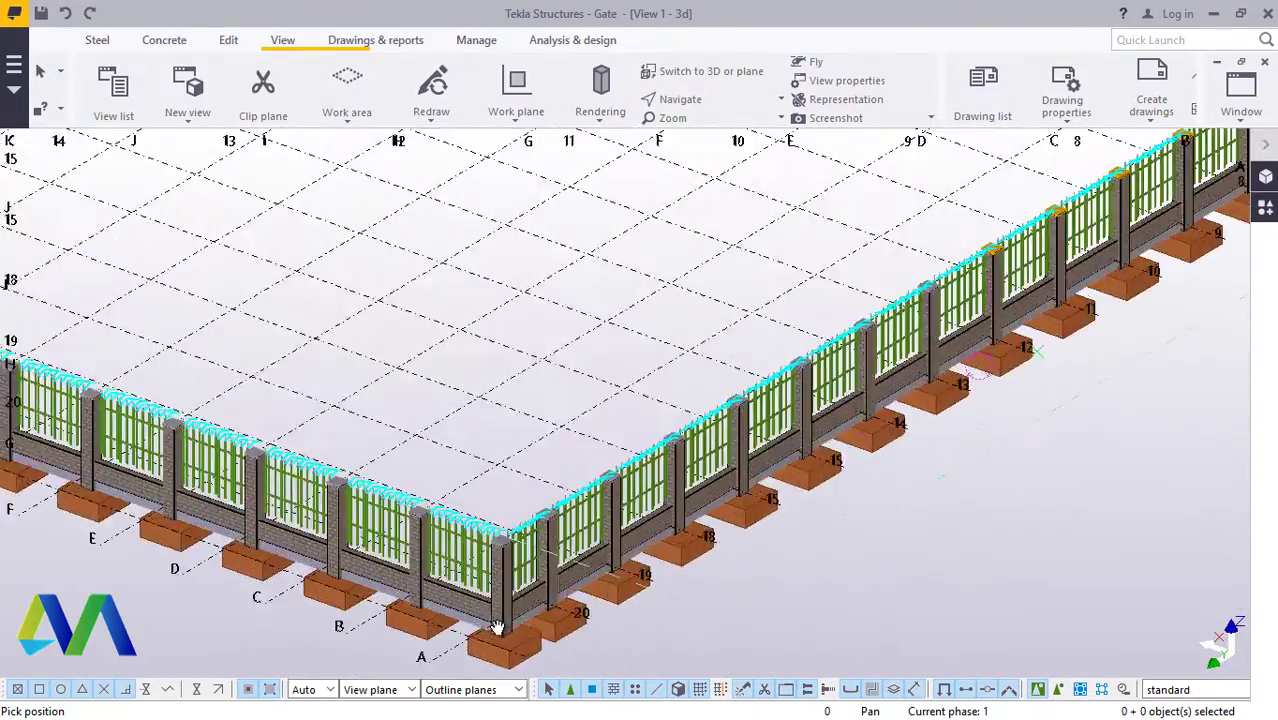
{"action": "scroll", "coordinate": [531, 566], "scroll_direction": "down", "scroll_amount": 3}
{"action": "middle_click_drag", "start_coordinate": [531, 566], "coordinate": [680, 530], "text": "ctrl"}
{"action": "scroll", "coordinate": [370, 529], "scroll_direction": "up", "scroll_amount": 4}
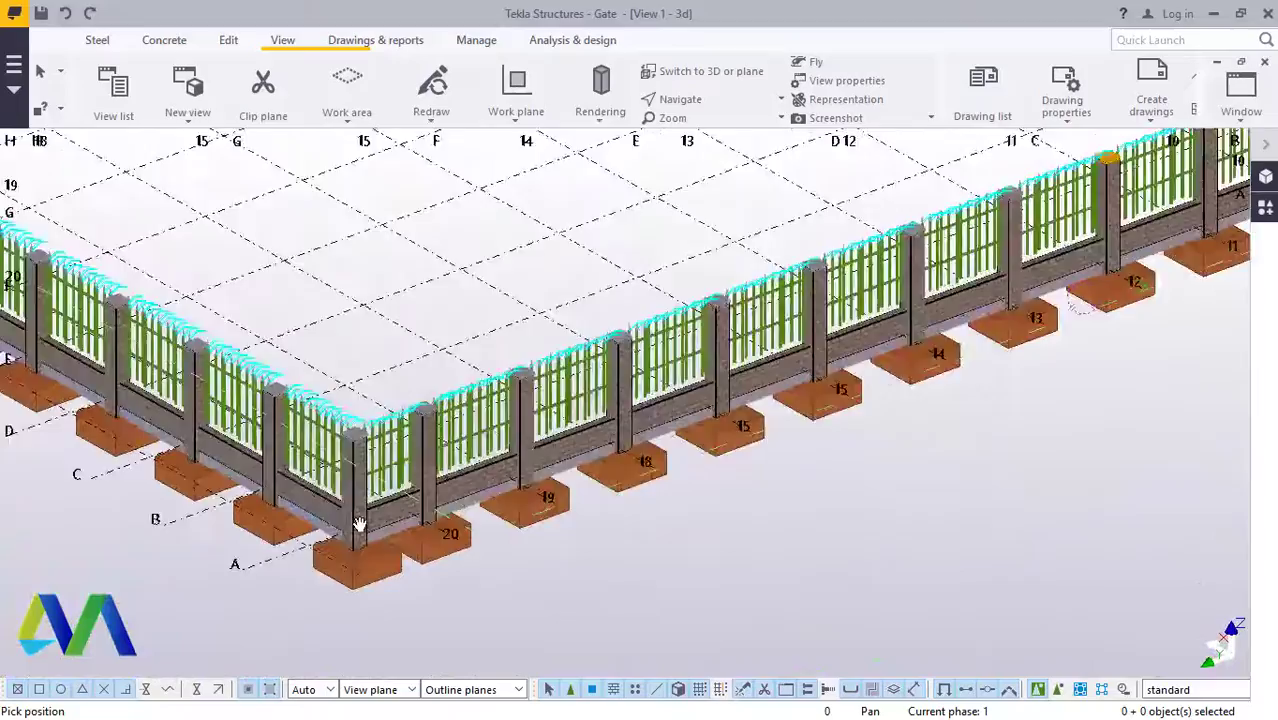
{"action": "scroll", "coordinate": [370, 529], "scroll_direction": "down", "scroll_amount": 5}
{"action": "middle_click_drag", "start_coordinate": [450, 480], "coordinate": [582, 505], "text": "ctrl"}
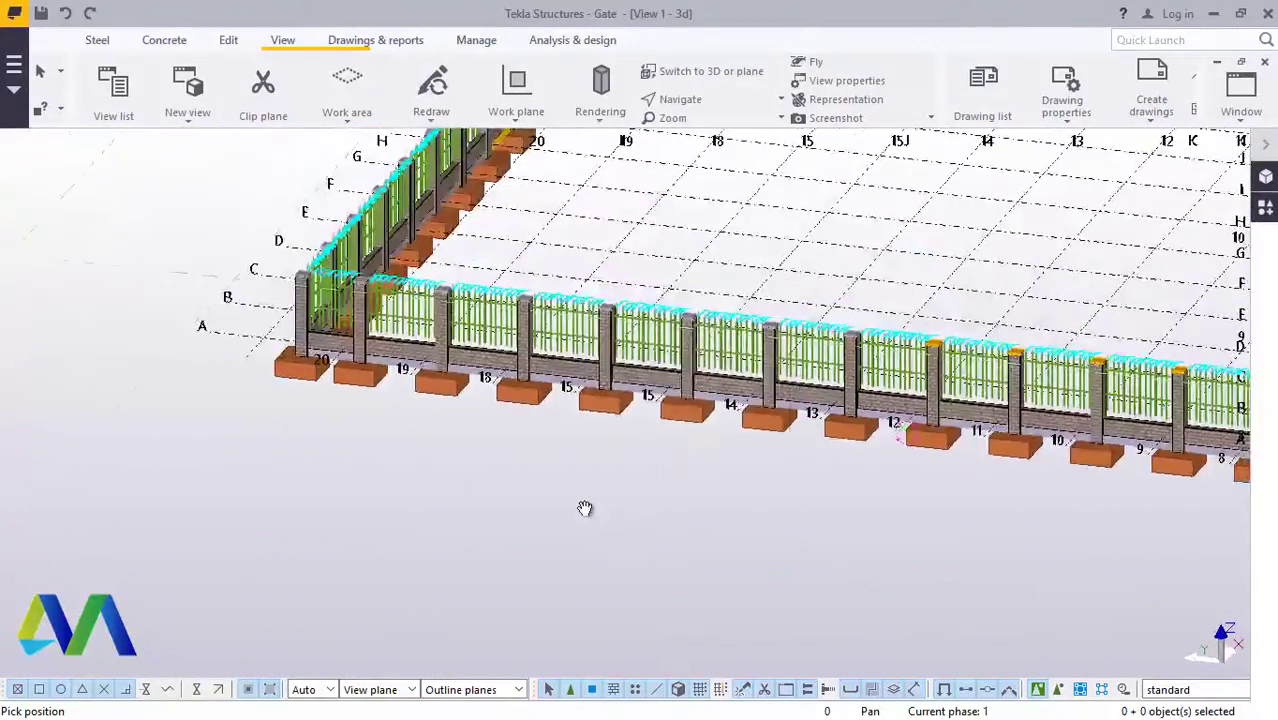
{"action": "right_click", "coordinate": [584, 506]}
{"action": "left_click", "coordinate": [608, 210]}
{"action": "scroll", "coordinate": [352, 77], "scroll_direction": "up", "scroll_amount": 5}
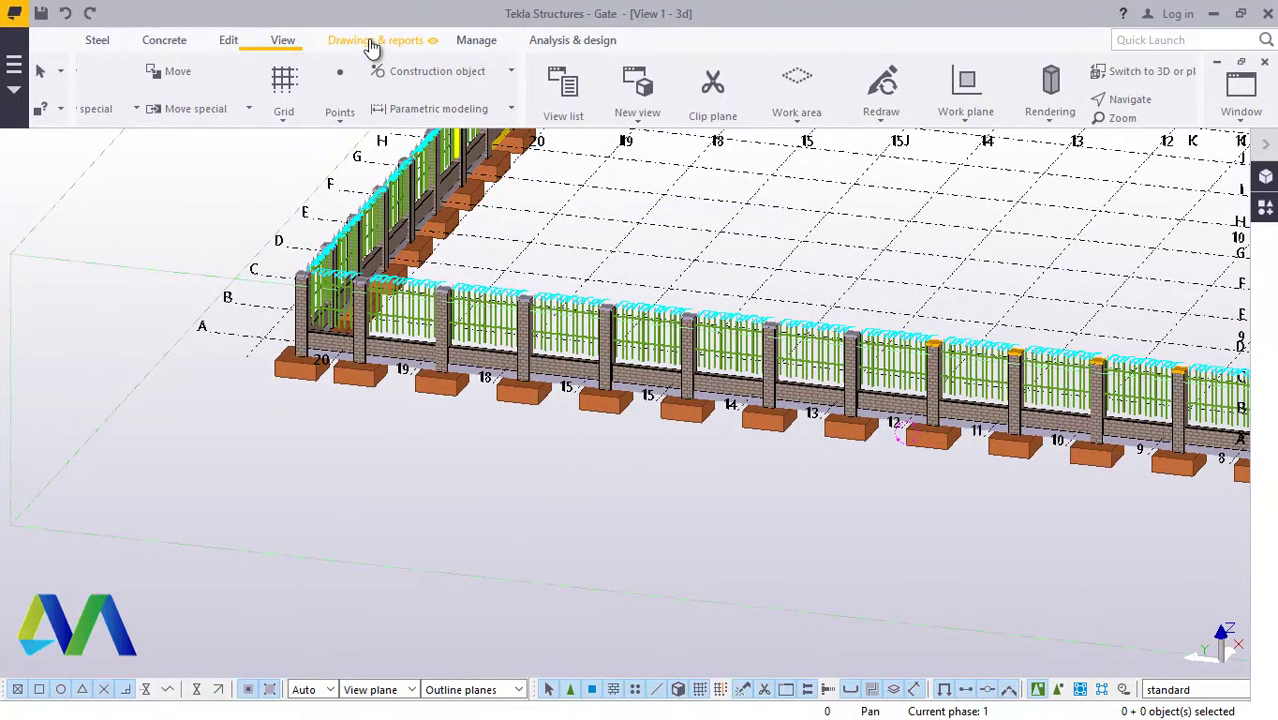
Step: Create a GA drawing from the Plan +0 view on the Drawings & reports tab, then close the dialog
{"action": "left_click", "coordinate": [372, 42]}
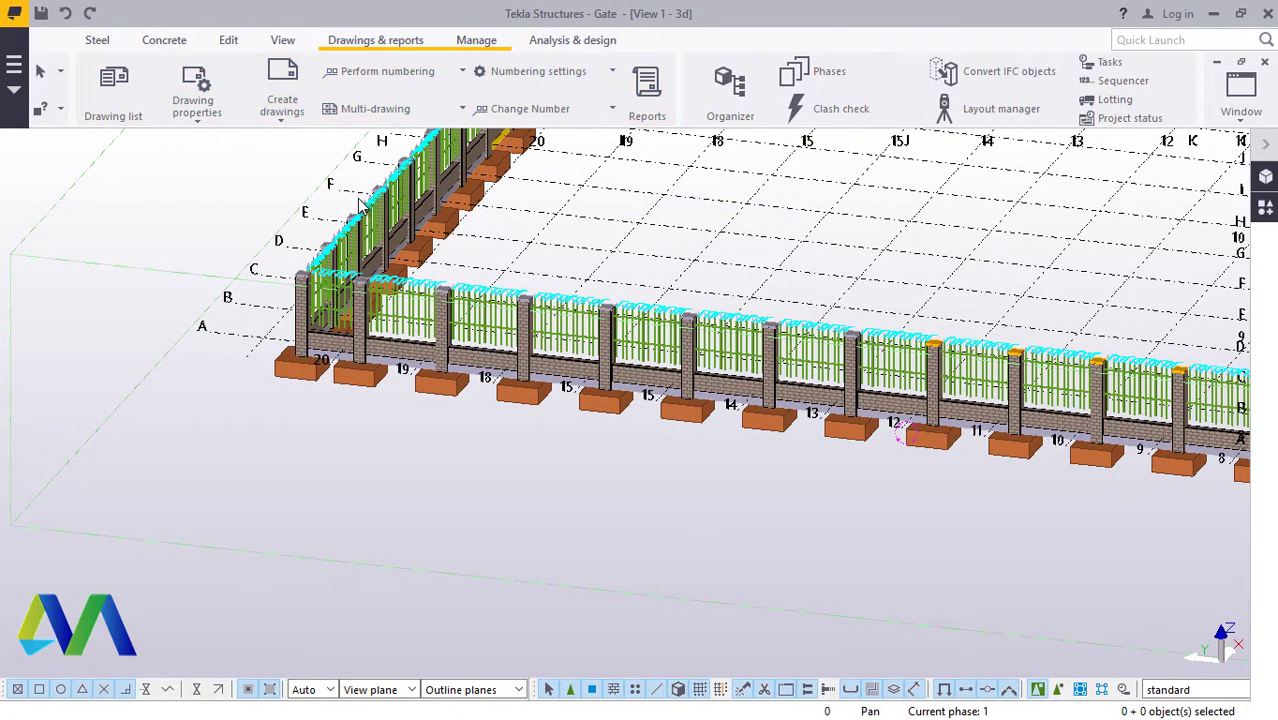
{"action": "left_click", "coordinate": [281, 118]}
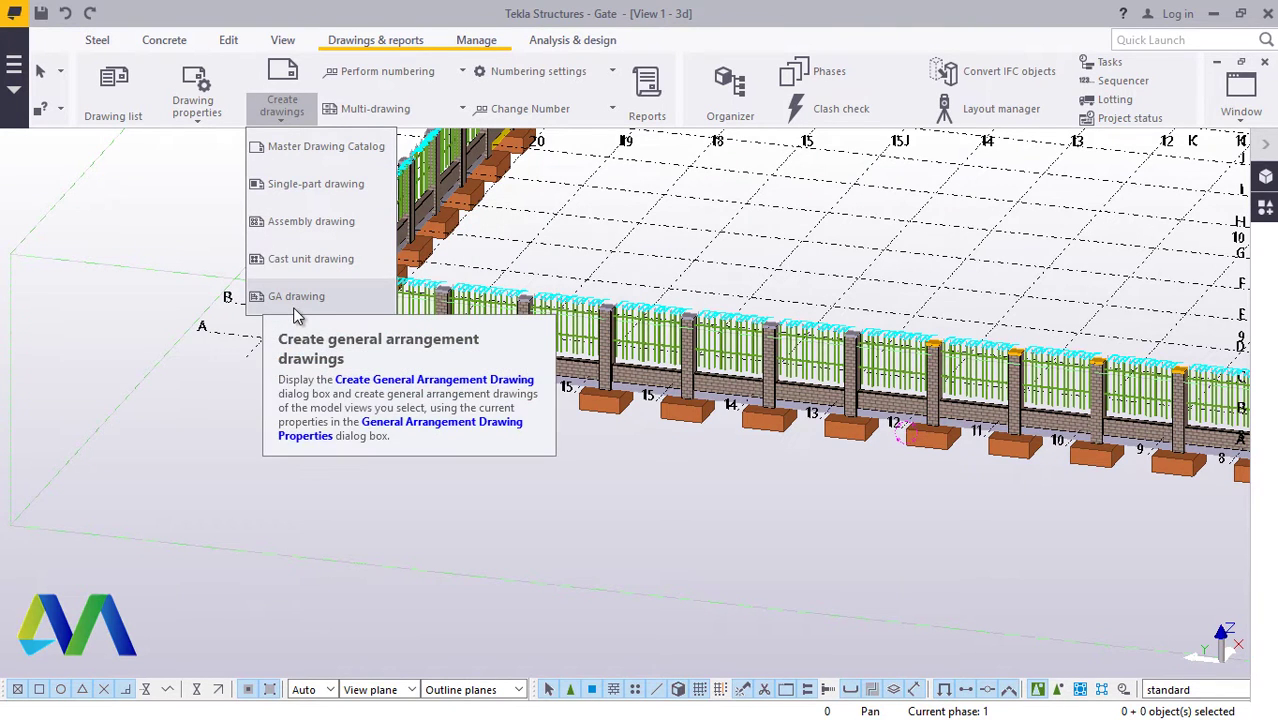
{"action": "left_click", "coordinate": [293, 300]}
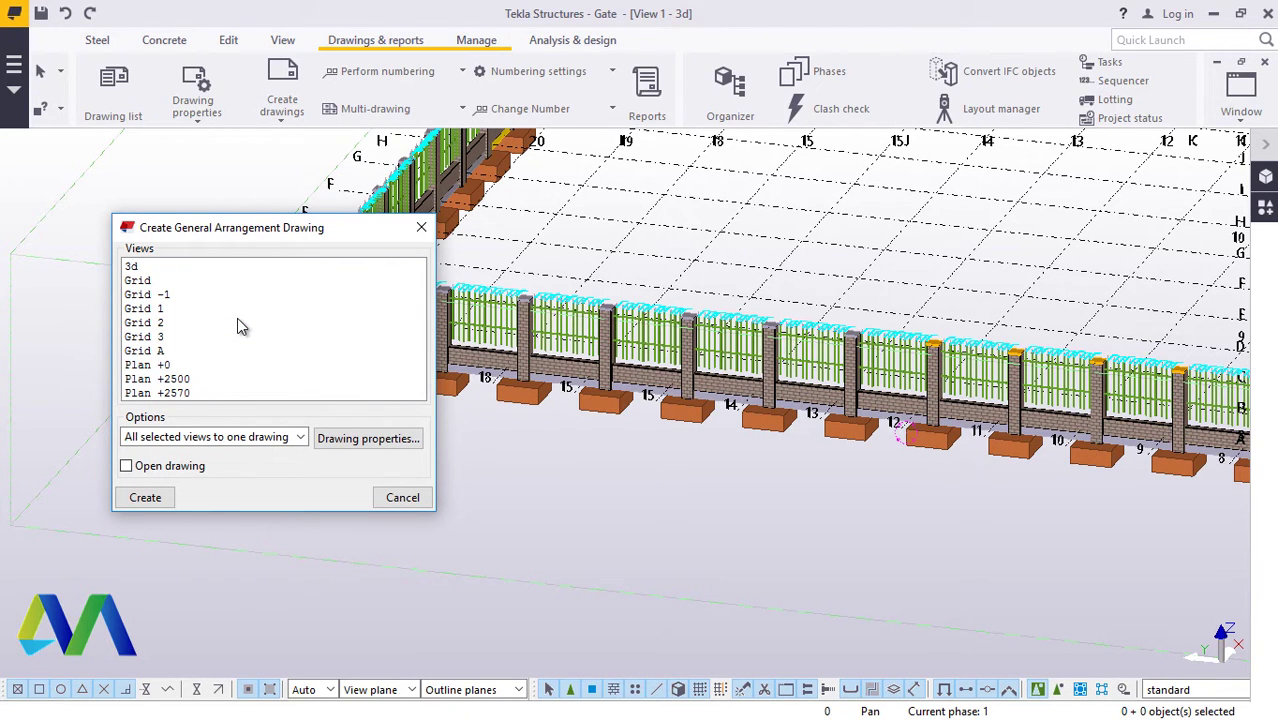
{"action": "left_click", "coordinate": [148, 366]}
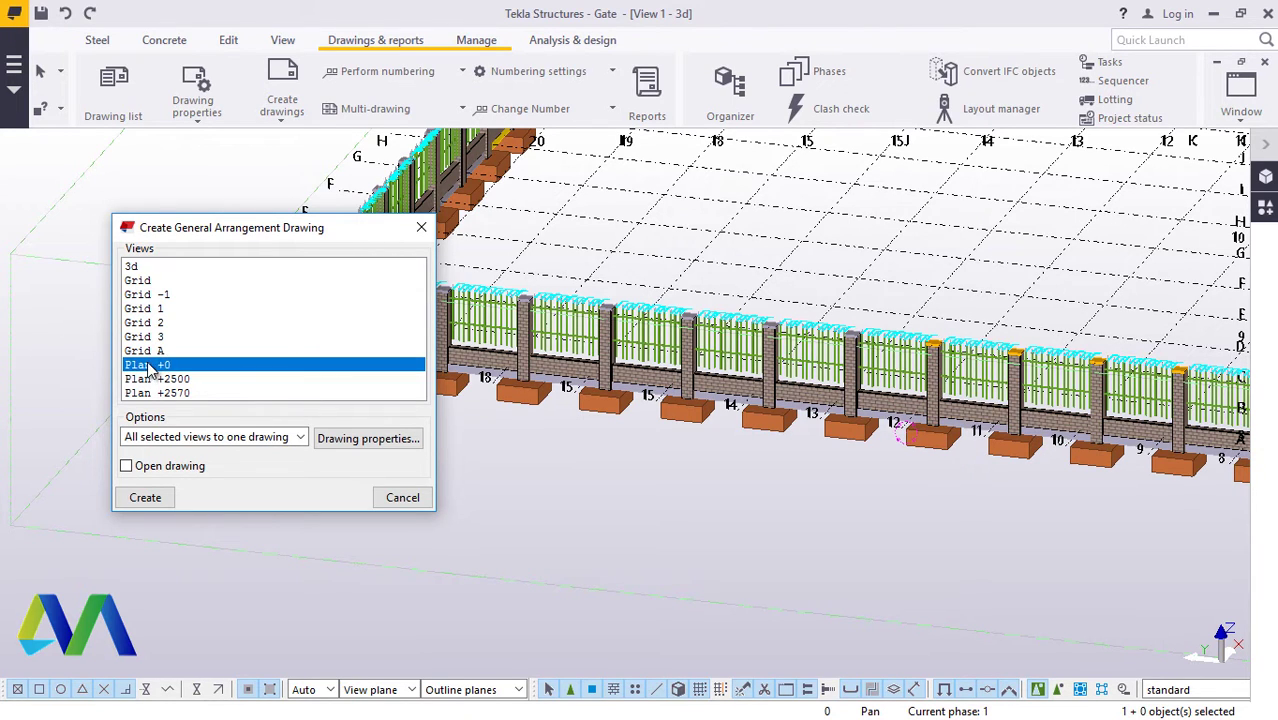
{"action": "left_click", "coordinate": [148, 499]}
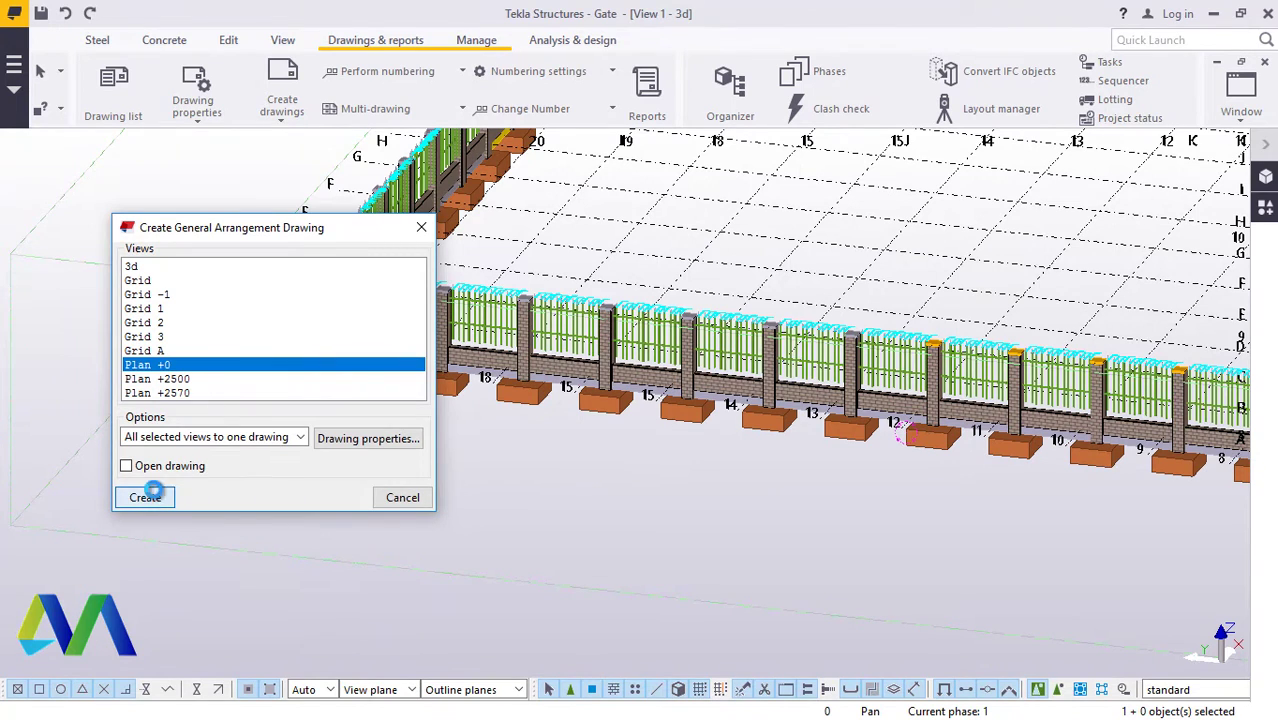
{"action": "left_click", "coordinate": [403, 497]}
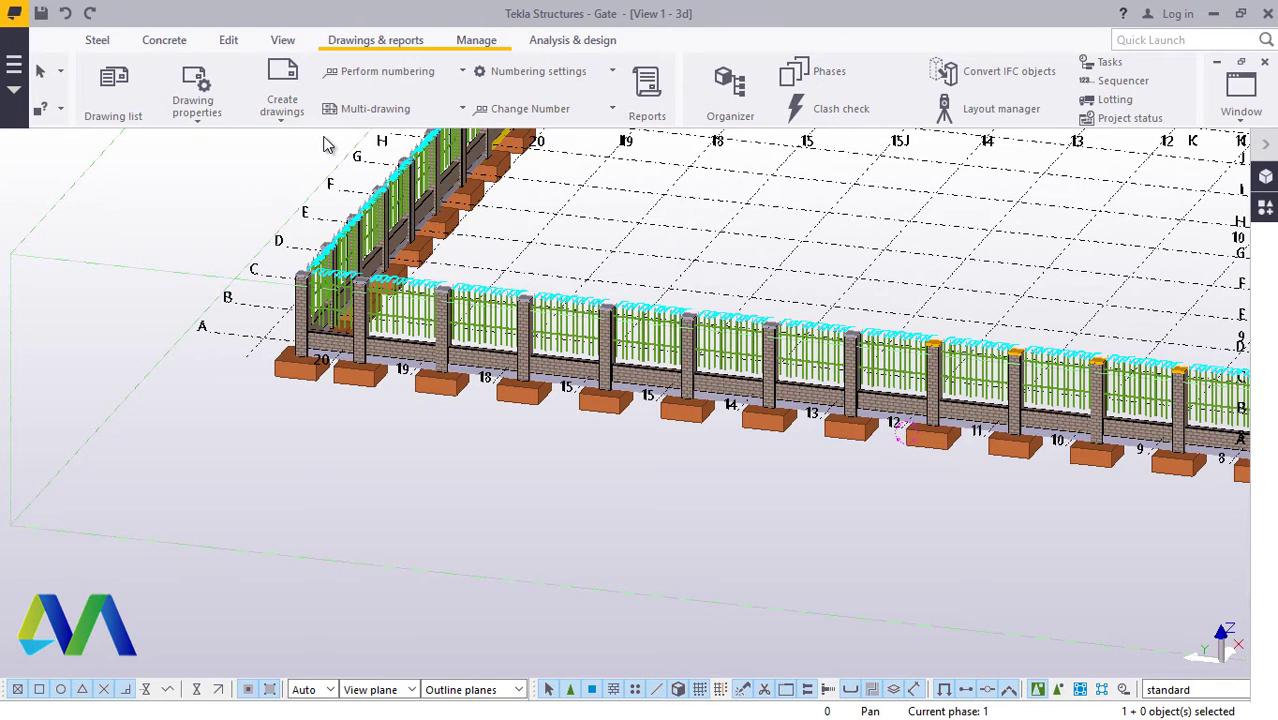
Step: Maximize the drawing list and open the drawing with Mark [1]
{"action": "left_click", "coordinate": [118, 102]}
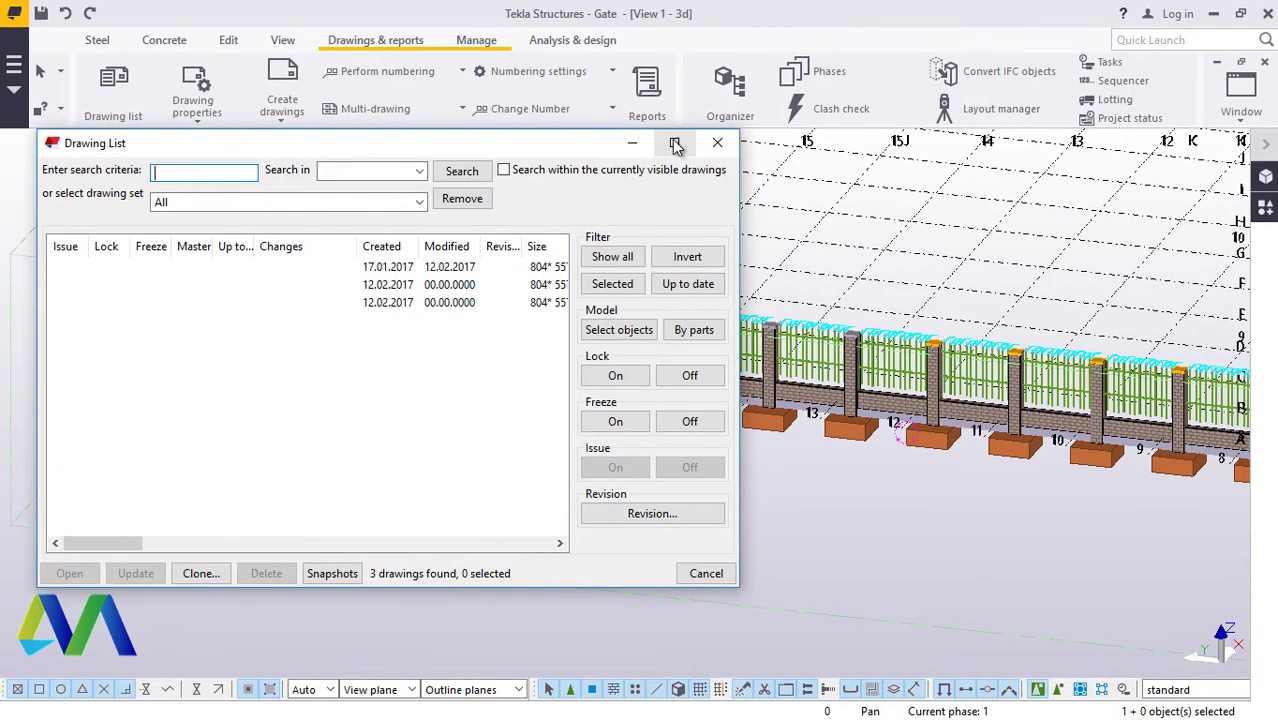
{"action": "left_click", "coordinate": [676, 145]}
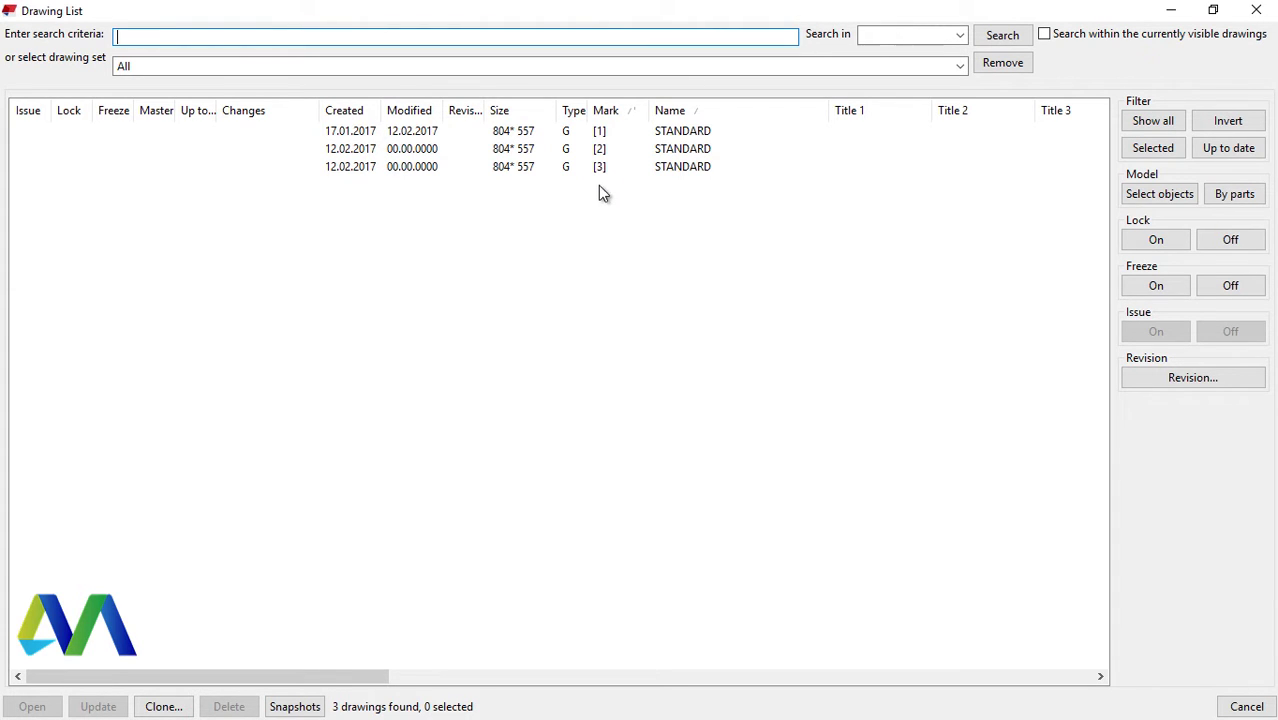
{"action": "double_click", "coordinate": [600, 134]}
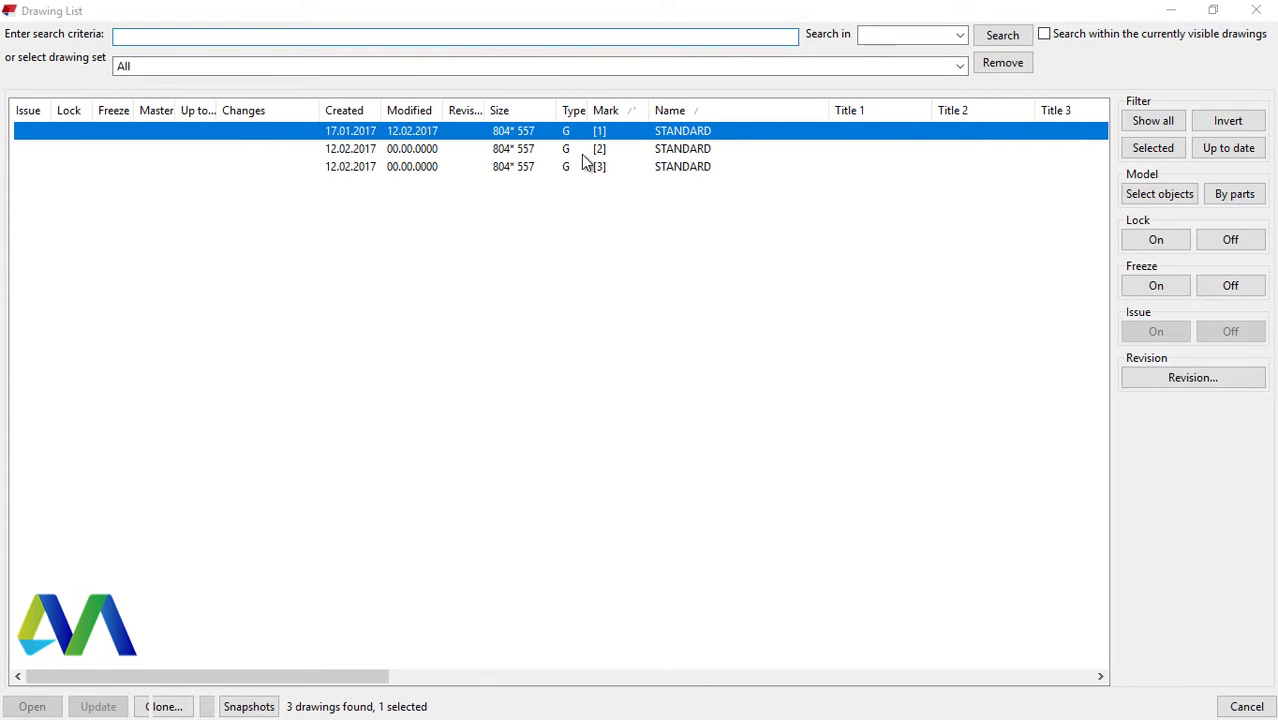
Step: Hide the drawing list and zoom in on the fence plan in drawing [1]
{"action": "left_click", "coordinate": [1172, 12]}
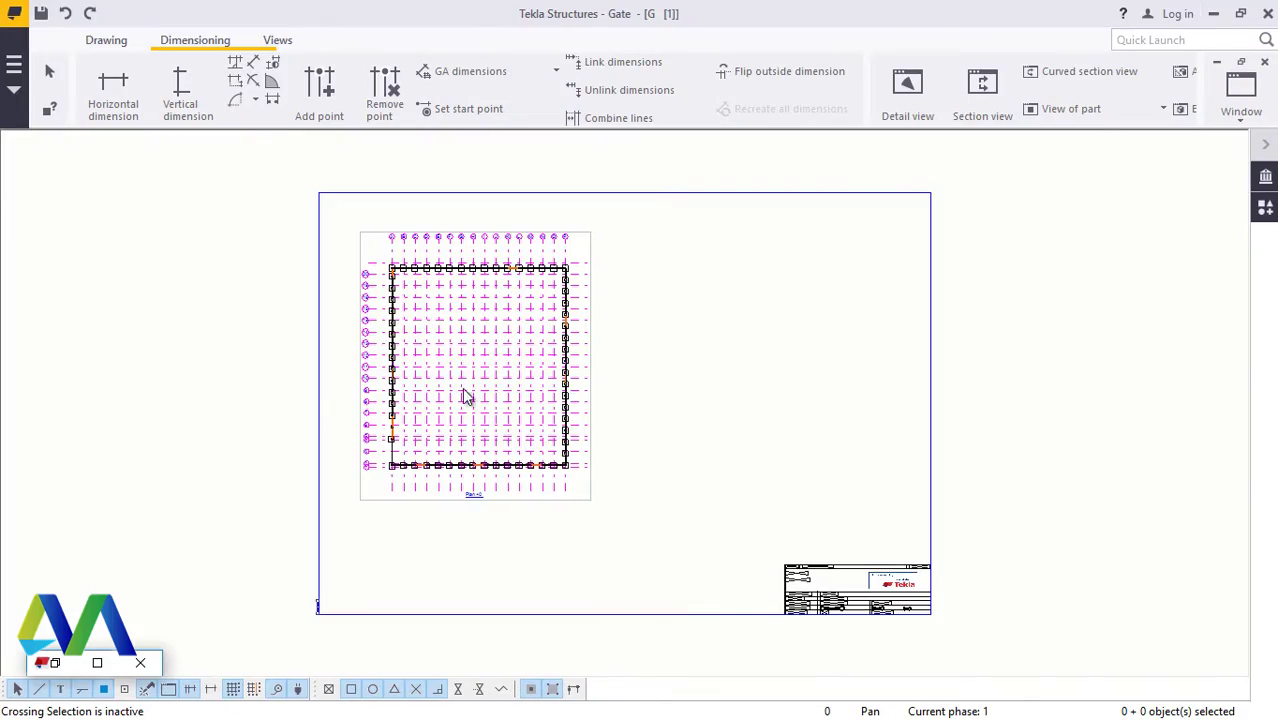
{"action": "scroll", "coordinate": [462, 389], "scroll_direction": "up", "scroll_amount": 3}
{"action": "scroll", "coordinate": [525, 228], "scroll_direction": "down", "scroll_amount": 5}
{"action": "scroll", "coordinate": [525, 224], "scroll_direction": "up", "scroll_amount": 6}
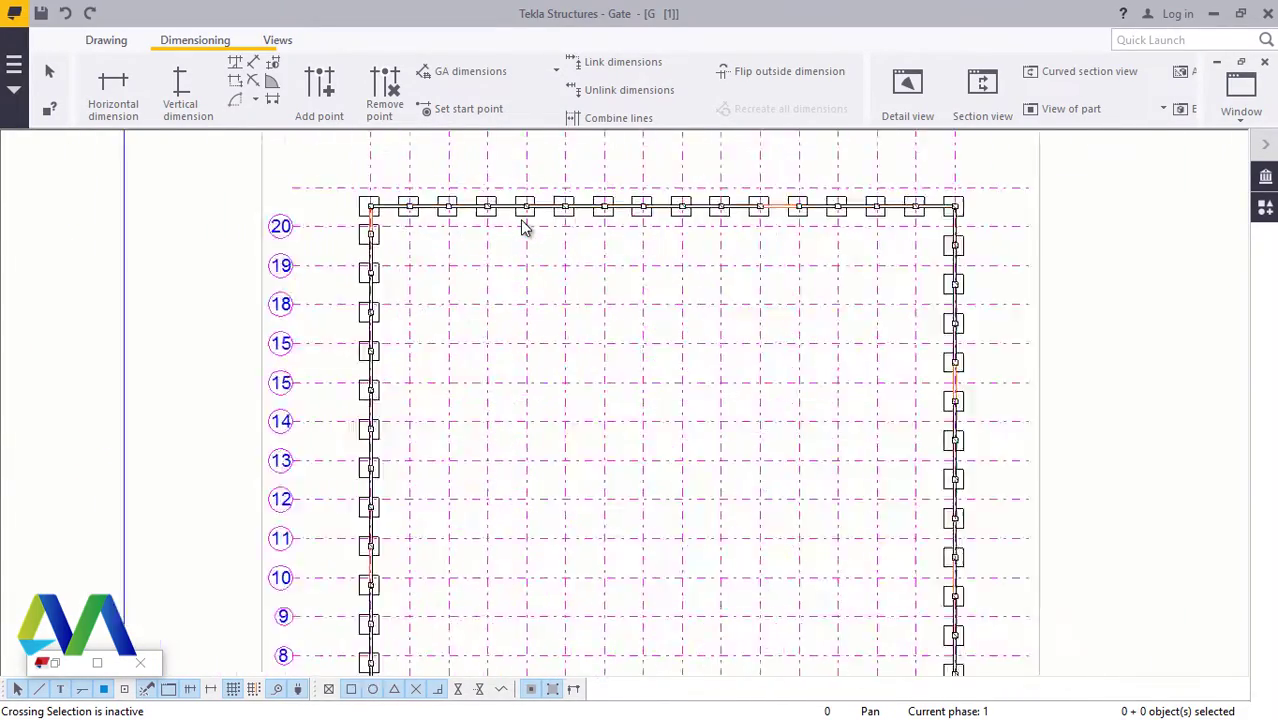
{"action": "scroll", "coordinate": [300, 220], "scroll_direction": "up", "scroll_amount": 2}
{"action": "scroll", "coordinate": [297, 215], "scroll_direction": "down", "scroll_amount": 5}
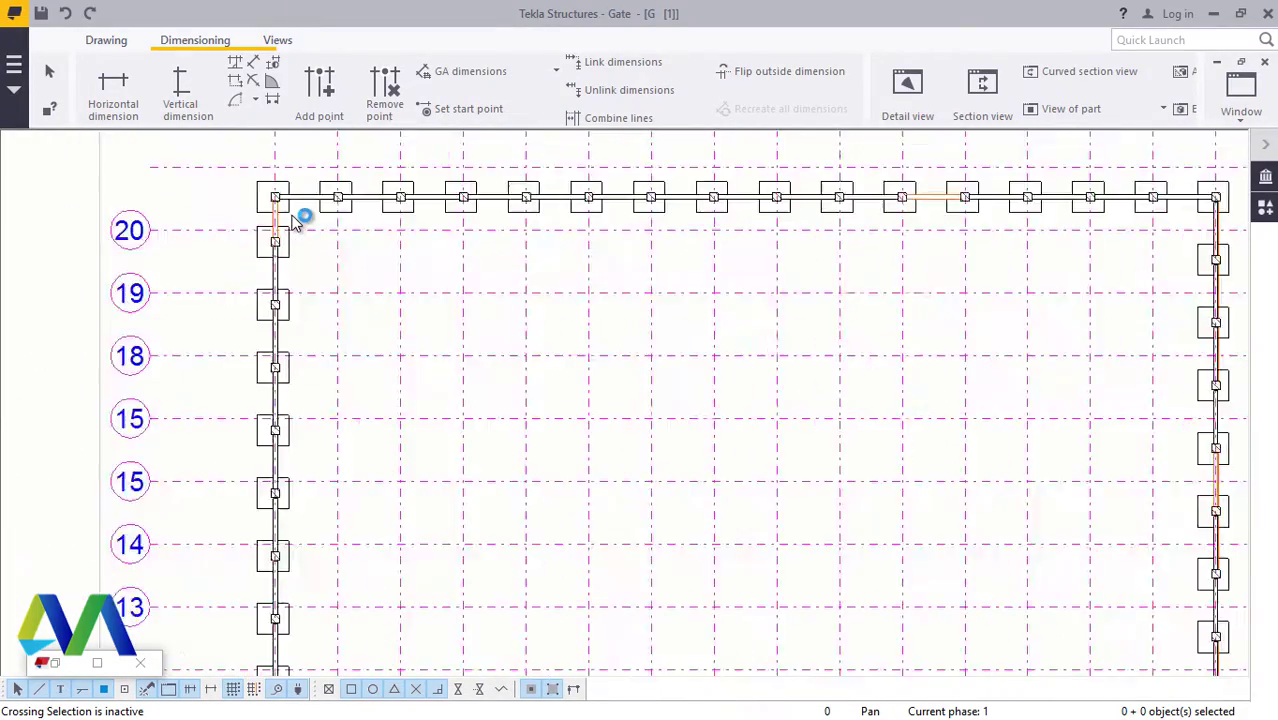
{"action": "scroll", "coordinate": [330, 218], "scroll_direction": "down", "scroll_amount": 3}
{"action": "scroll", "coordinate": [328, 470], "scroll_direction": "up", "scroll_amount": 8}
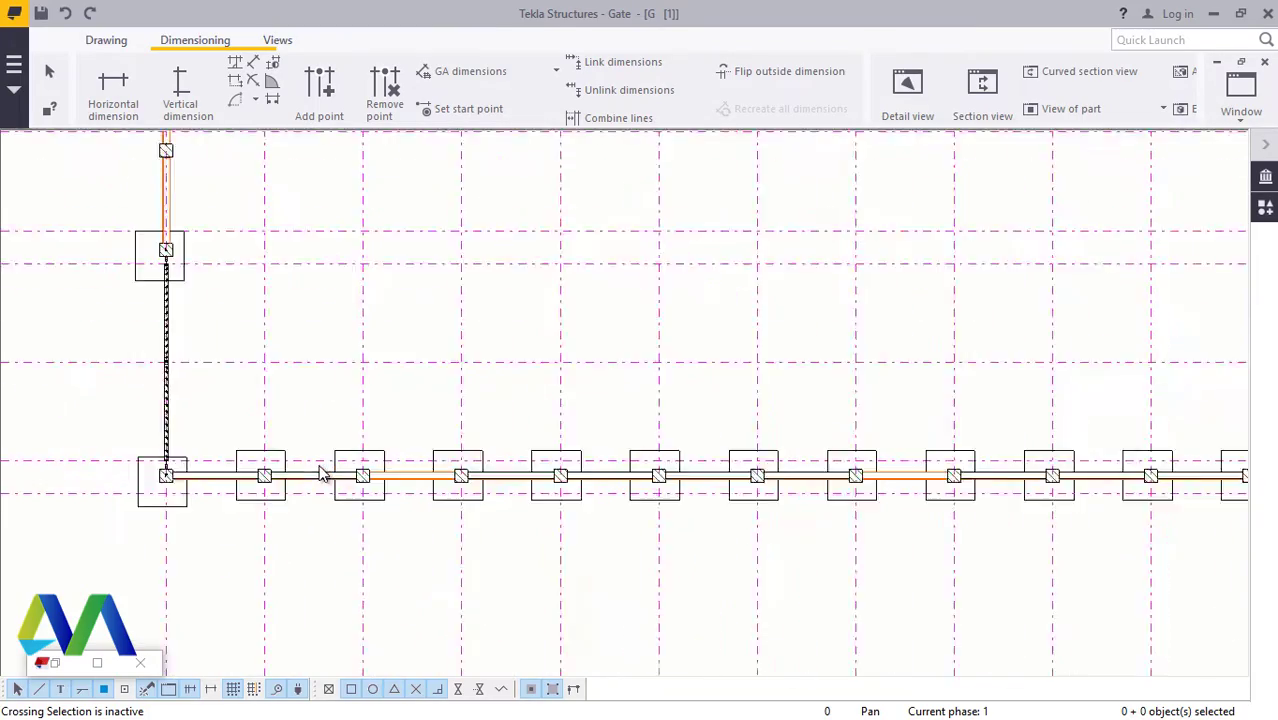
{"action": "scroll", "coordinate": [386, 481], "scroll_direction": "down", "scroll_amount": 5}
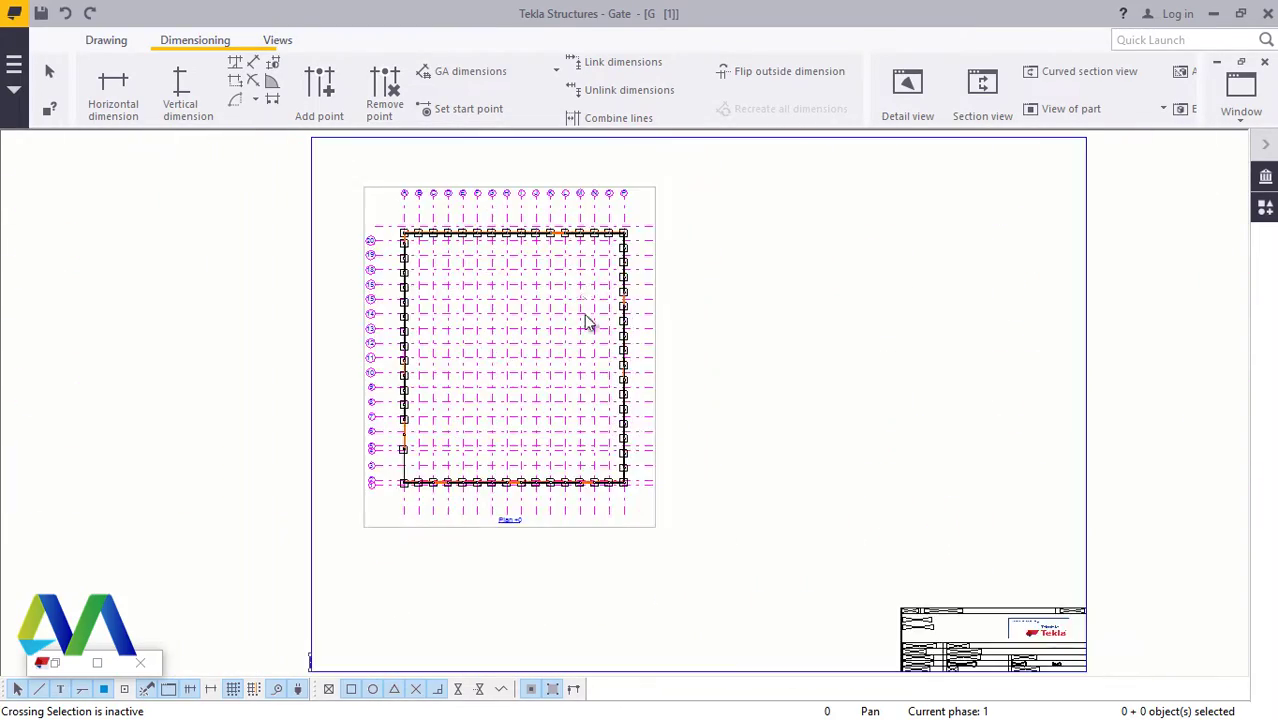
{"action": "scroll", "coordinate": [581, 289], "scroll_direction": "up", "scroll_amount": 2}
{"action": "scroll", "coordinate": [581, 289], "scroll_direction": "up", "scroll_amount": 1}
{"action": "scroll", "coordinate": [620, 297], "scroll_direction": "down", "scroll_amount": 2}
{"action": "scroll", "coordinate": [676, 243], "scroll_direction": "up", "scroll_amount": 4}
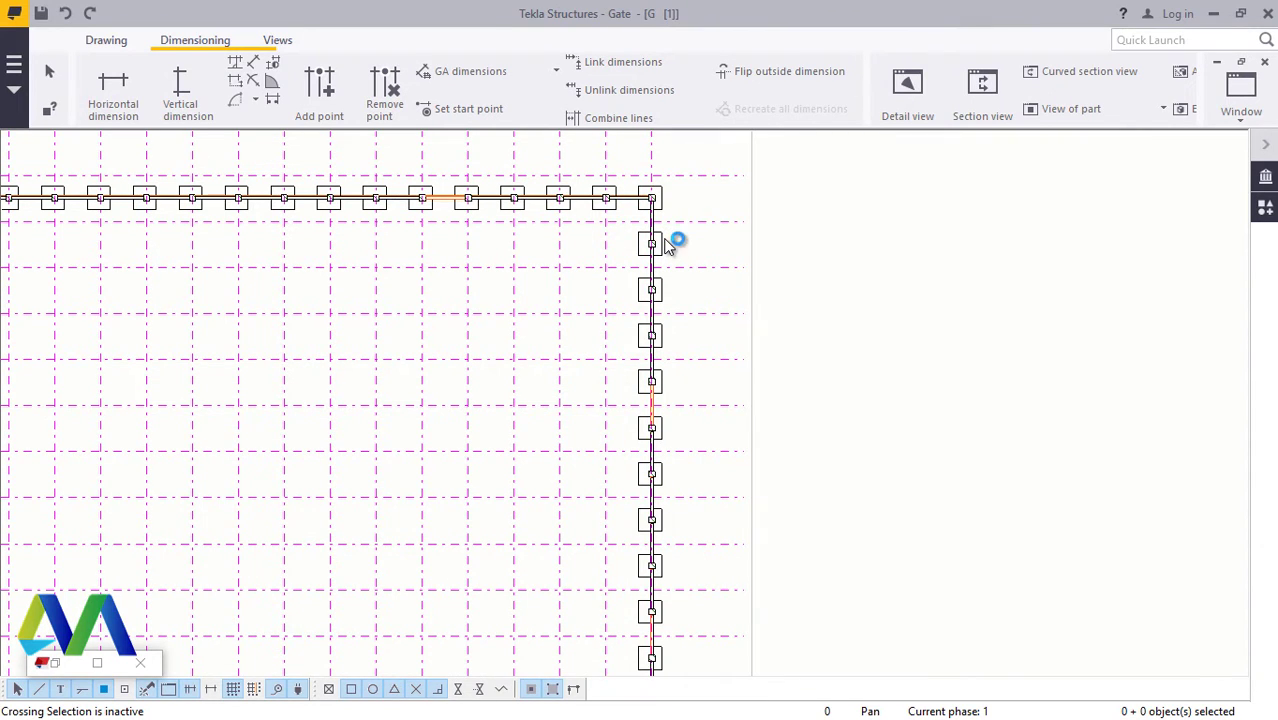
{"action": "scroll", "coordinate": [672, 241], "scroll_direction": "down", "scroll_amount": 4}
{"action": "scroll", "coordinate": [680, 345], "scroll_direction": "down", "scroll_amount": 1}
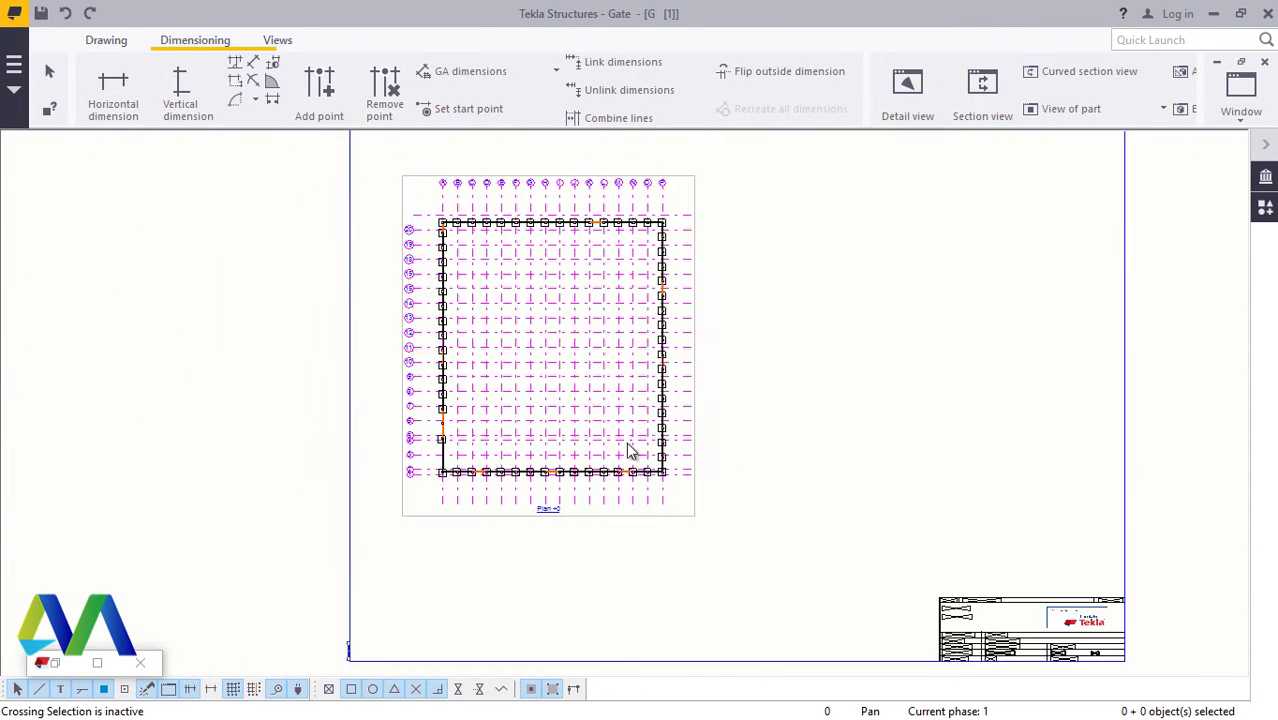
{"action": "scroll", "coordinate": [615, 465], "scroll_direction": "up", "scroll_amount": 2}
Step: Zoom closer to the plan view and select its view frame
{"action": "left_click", "coordinate": [405, 523]}
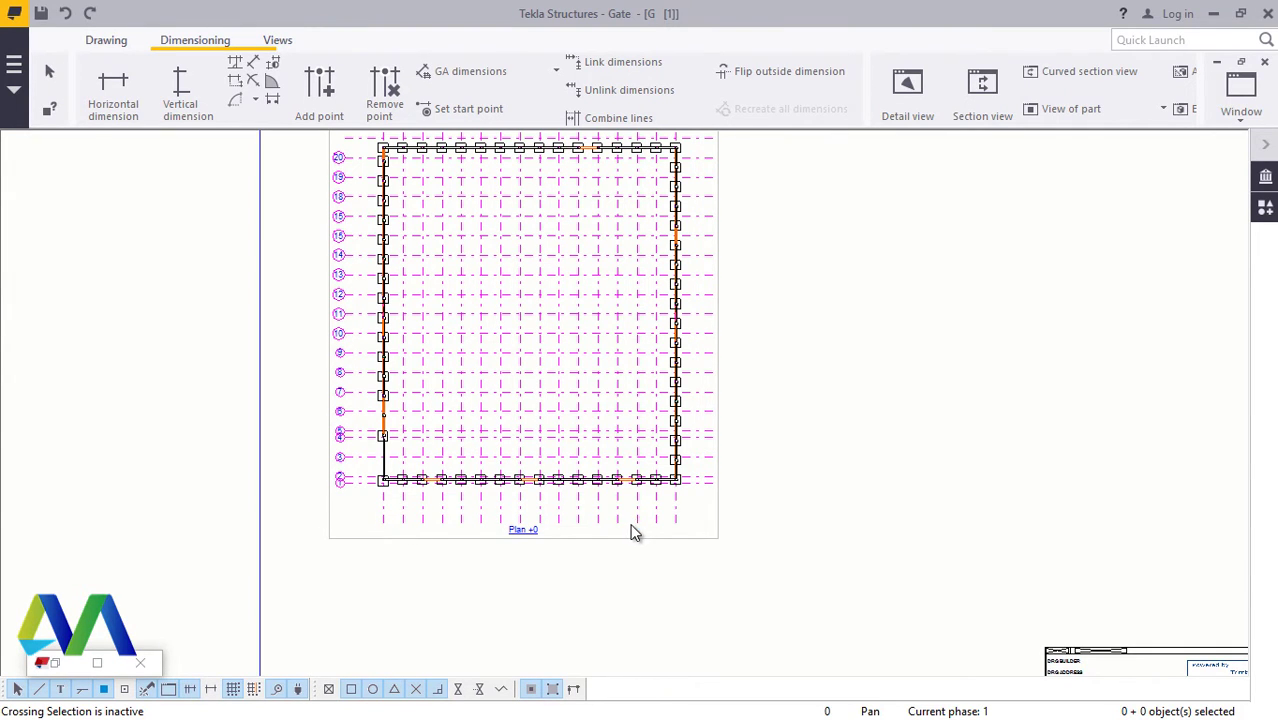
{"action": "left_click", "coordinate": [744, 199]}
{"action": "scroll", "coordinate": [362, 491], "scroll_direction": "up", "scroll_amount": 6}
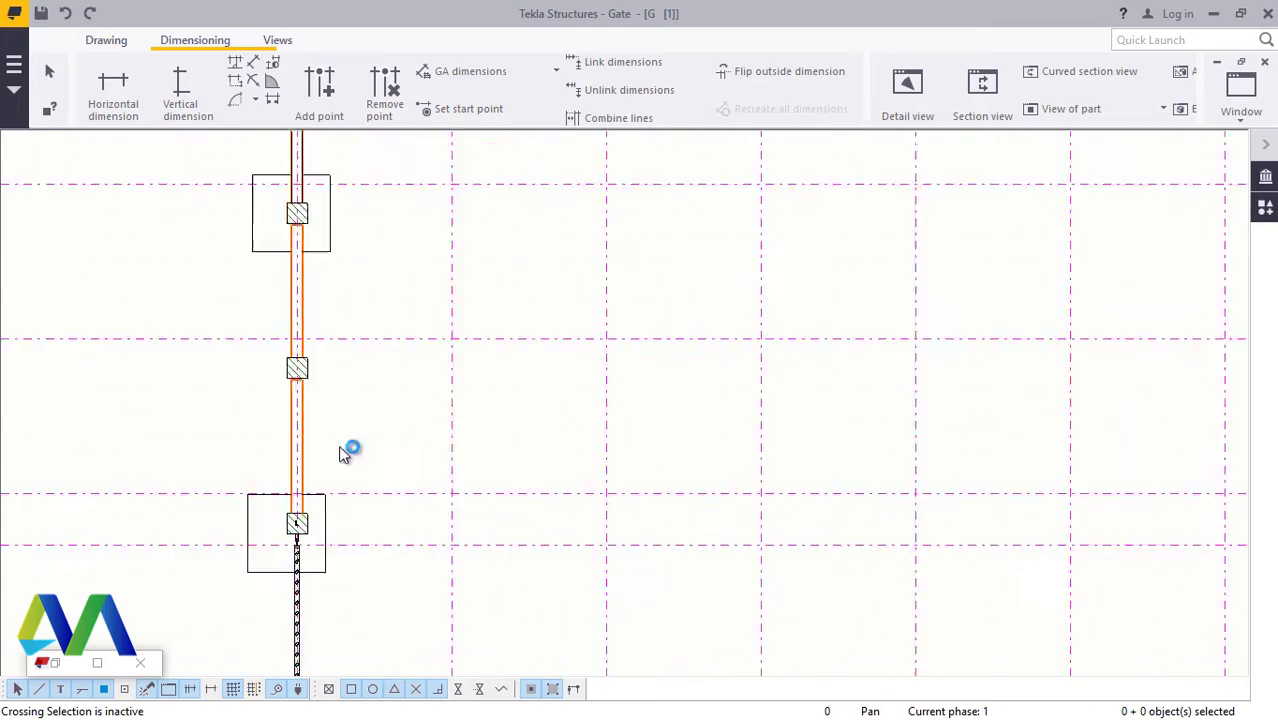
{"action": "scroll", "coordinate": [335, 566], "scroll_direction": "down", "scroll_amount": 2}
{"action": "scroll", "coordinate": [352, 572], "scroll_direction": "up", "scroll_amount": 3}
{"action": "scroll", "coordinate": [422, 371], "scroll_direction": "up", "scroll_amount": 3}
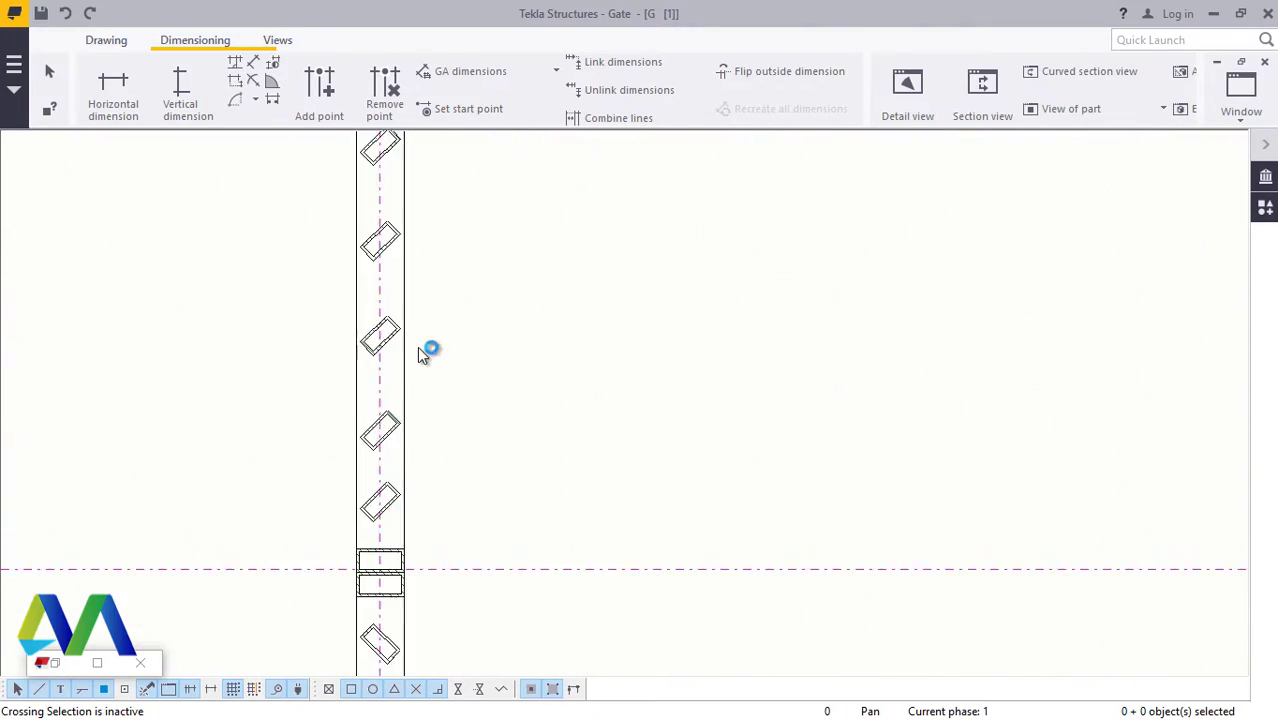
{"action": "scroll", "coordinate": [419, 337], "scroll_direction": "down", "scroll_amount": 6}
{"action": "scroll", "coordinate": [415, 280], "scroll_direction": "up", "scroll_amount": 4}
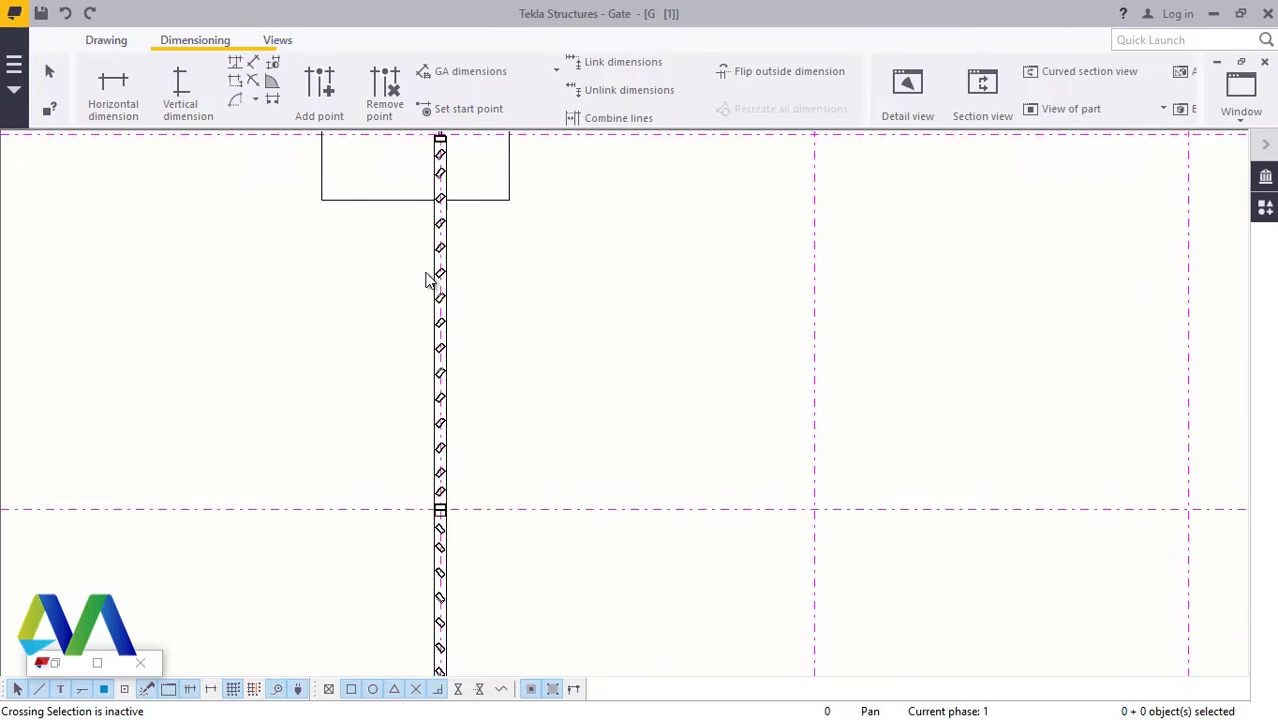
{"action": "scroll", "coordinate": [428, 285], "scroll_direction": "down", "scroll_amount": 6}
{"action": "scroll", "coordinate": [478, 403], "scroll_direction": "up", "scroll_amount": 3}
{"action": "scroll", "coordinate": [478, 403], "scroll_direction": "up", "scroll_amount": 3}
{"action": "scroll", "coordinate": [456, 460], "scroll_direction": "down", "scroll_amount": 6}
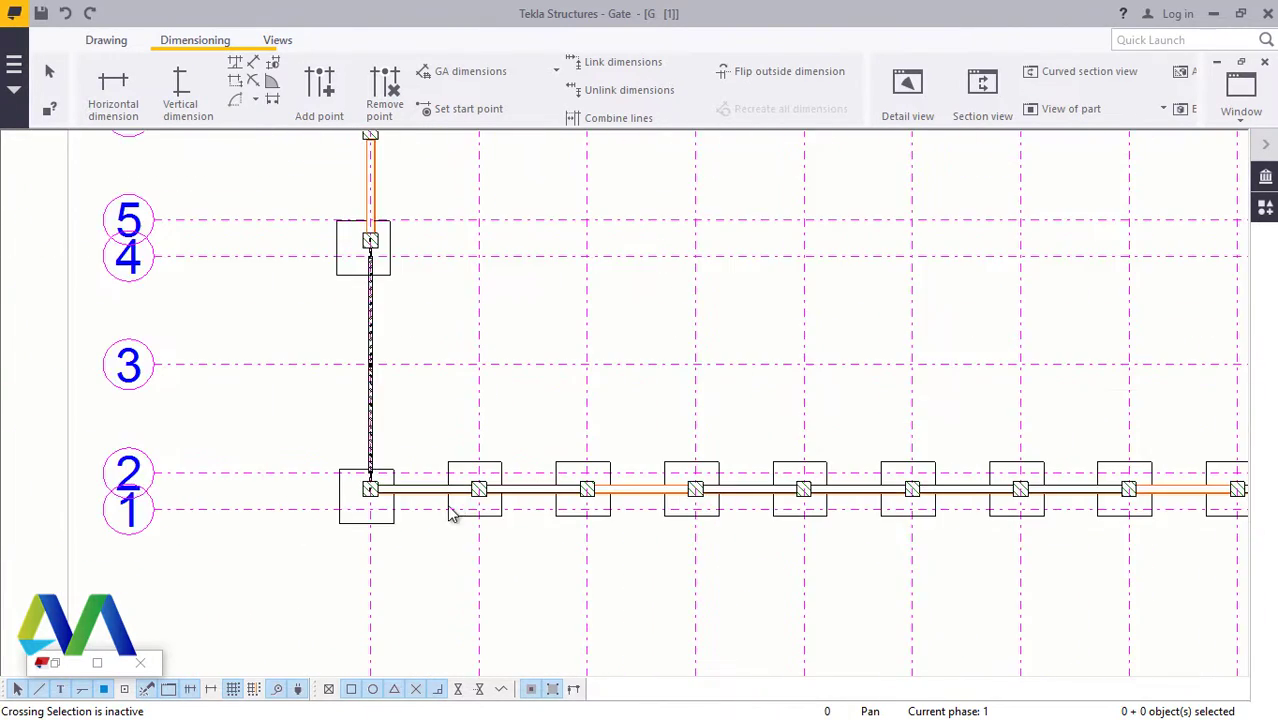
{"action": "scroll", "coordinate": [451, 500], "scroll_direction": "up", "scroll_amount": 5}
{"action": "scroll", "coordinate": [305, 475], "scroll_direction": "up", "scroll_amount": 1}
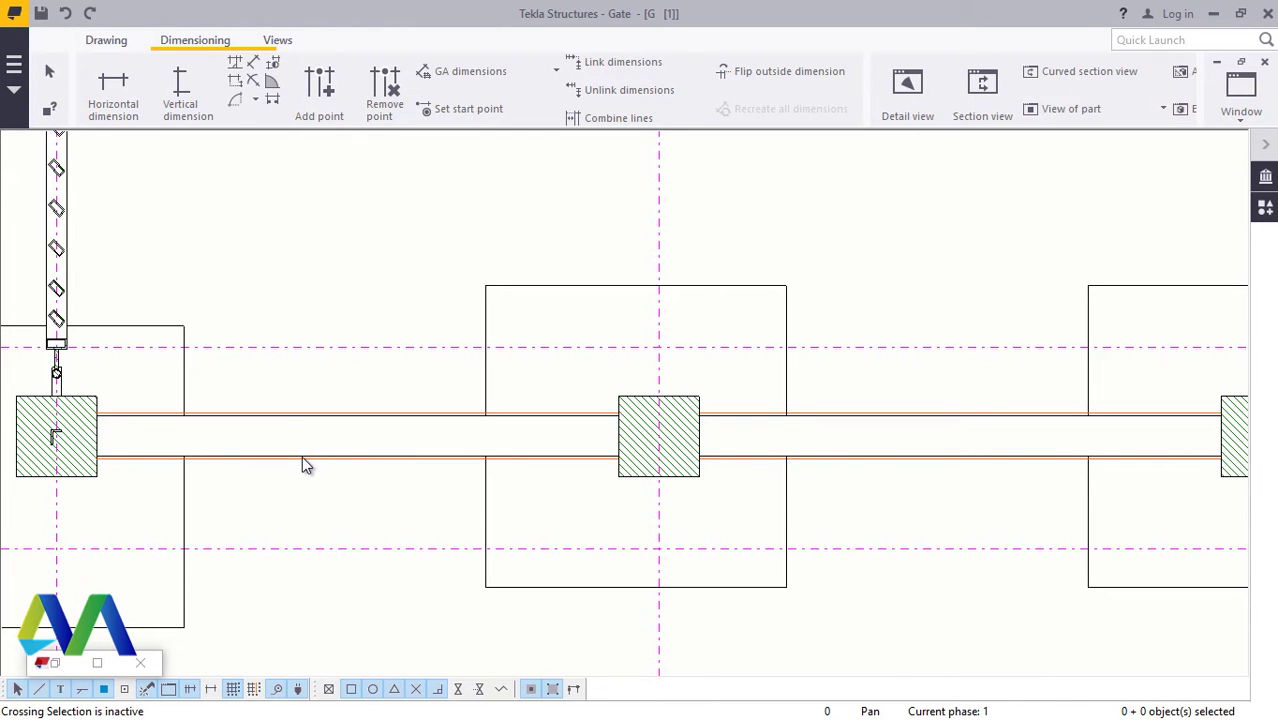
{"action": "scroll", "coordinate": [300, 468], "scroll_direction": "down", "scroll_amount": 6}
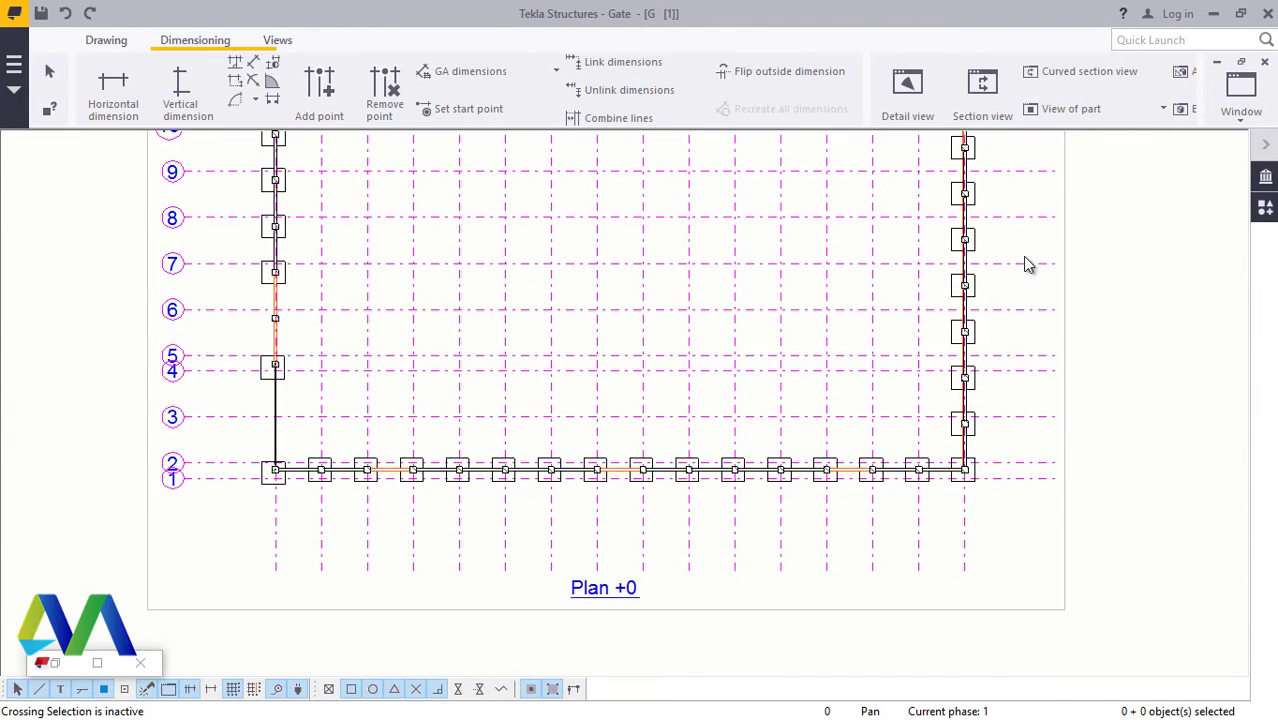
{"action": "scroll", "coordinate": [1009, 196], "scroll_direction": "up", "scroll_amount": 5}
{"action": "scroll", "coordinate": [876, 357], "scroll_direction": "down", "scroll_amount": 6}
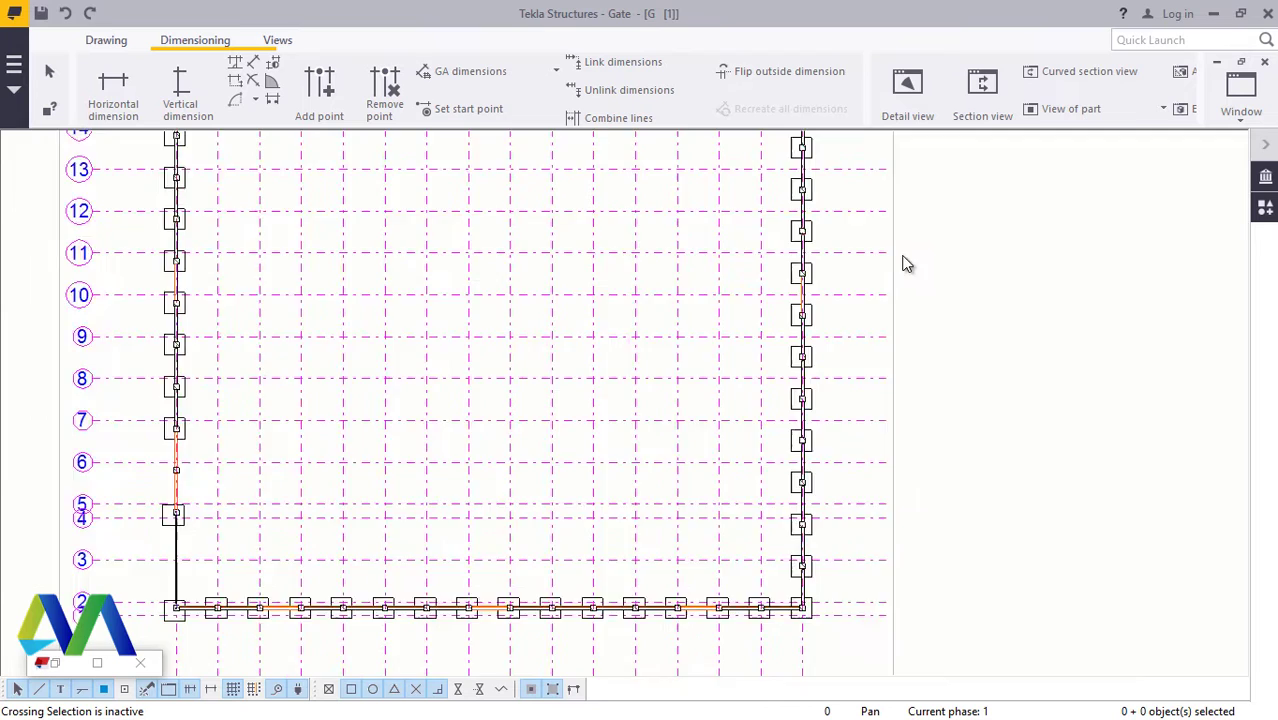
{"action": "scroll", "coordinate": [900, 262], "scroll_direction": "up", "scroll_amount": 5}
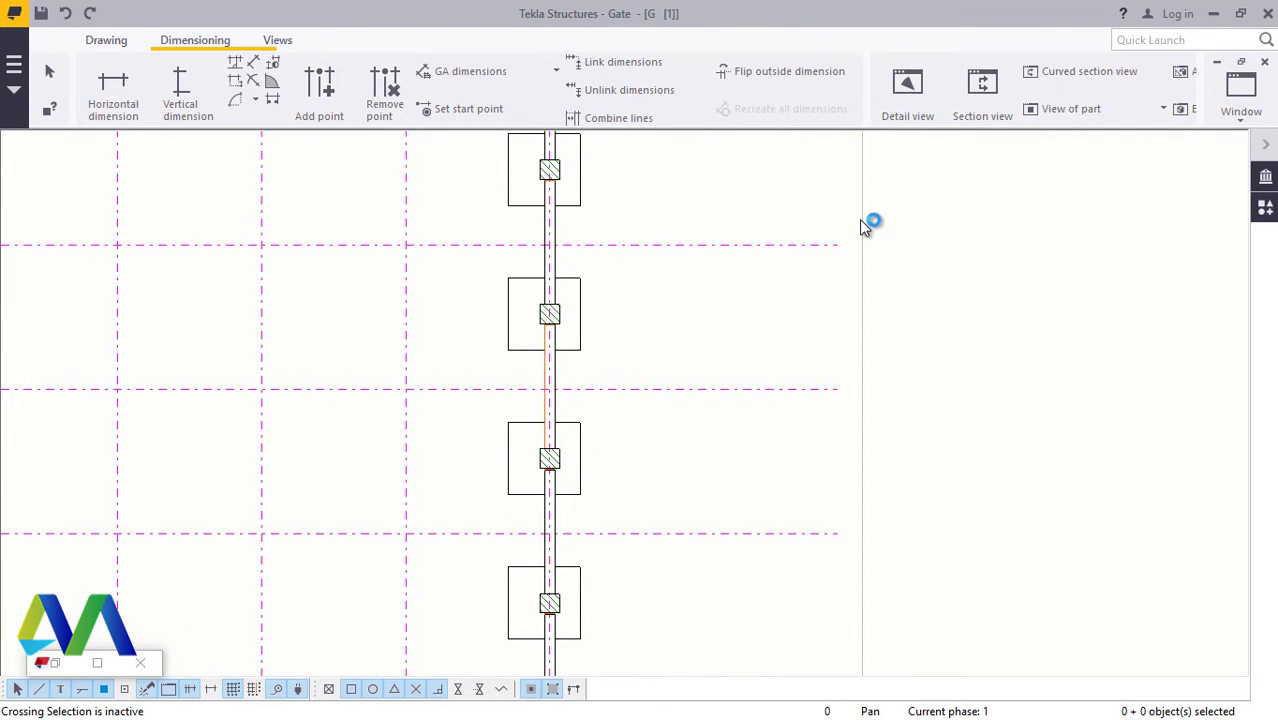
{"action": "left_click", "coordinate": [862, 223]}
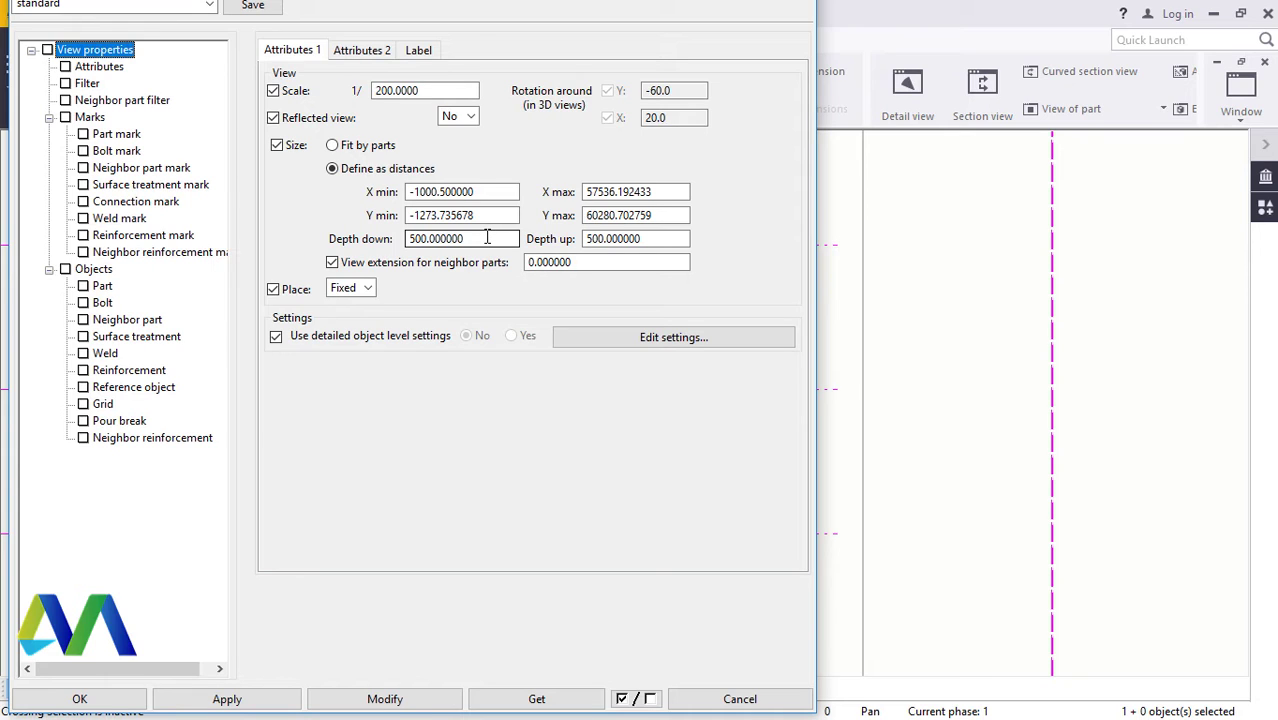
Step: Set the plan view's Depth down and Depth up to 4000, then Modify and OK
{"action": "left_click", "coordinate": [486, 236]}
{"action": "left_click_drag", "start_coordinate": [480, 236], "coordinate": [413, 241]}
{"action": "key", "text": "BackSpace"}
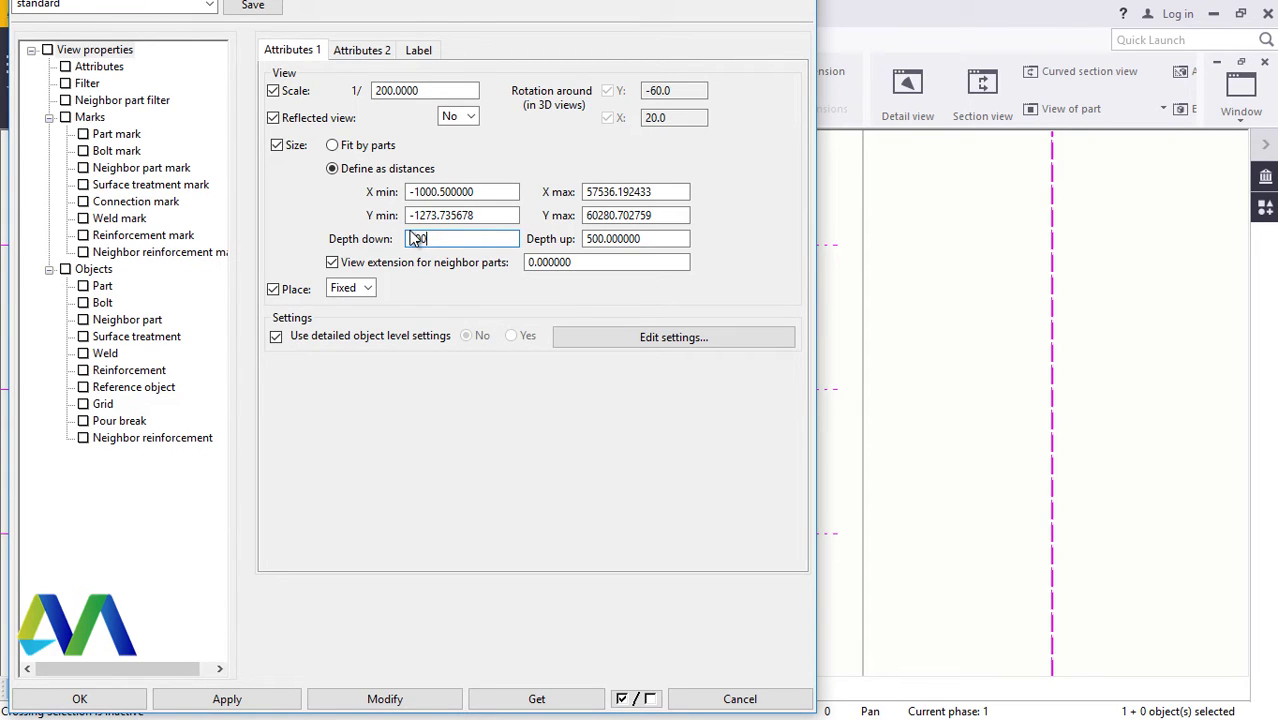
{"action": "type", "text": "4000"}
{"action": "left_click", "coordinate": [648, 240]}
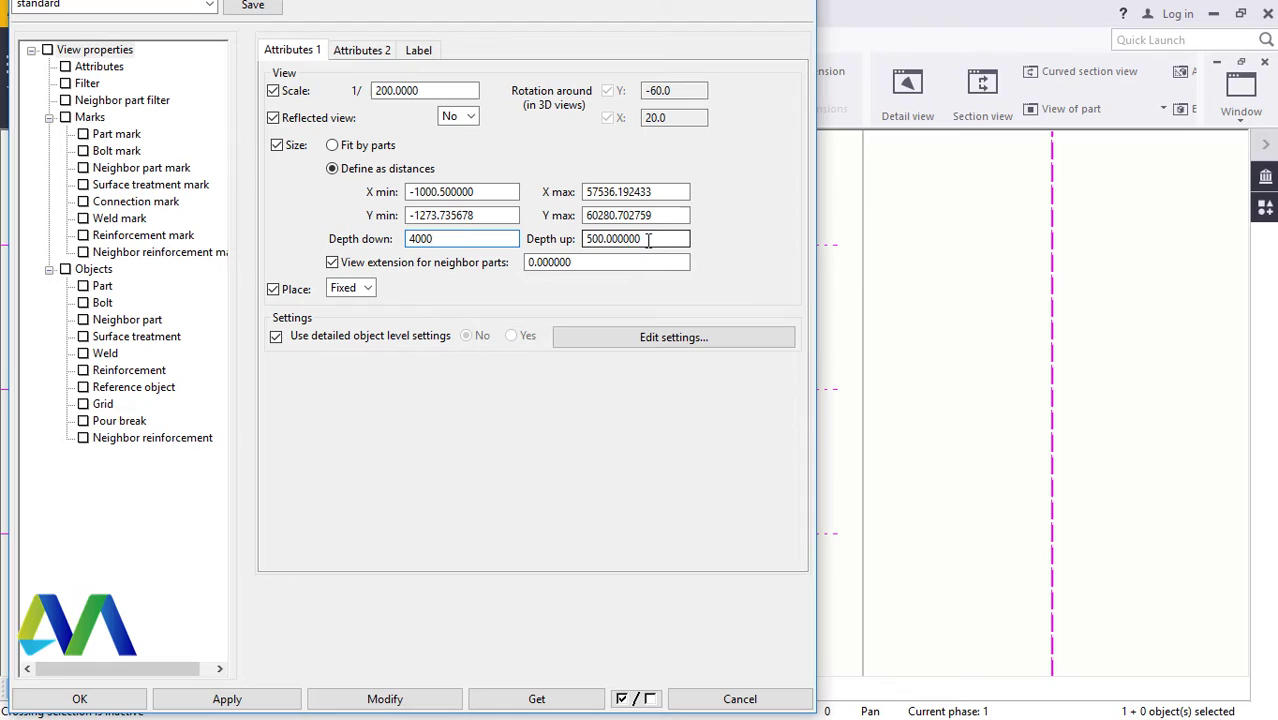
{"action": "left_click_drag", "start_coordinate": [648, 240], "coordinate": [588, 243]}
{"action": "type", "text": "4000"}
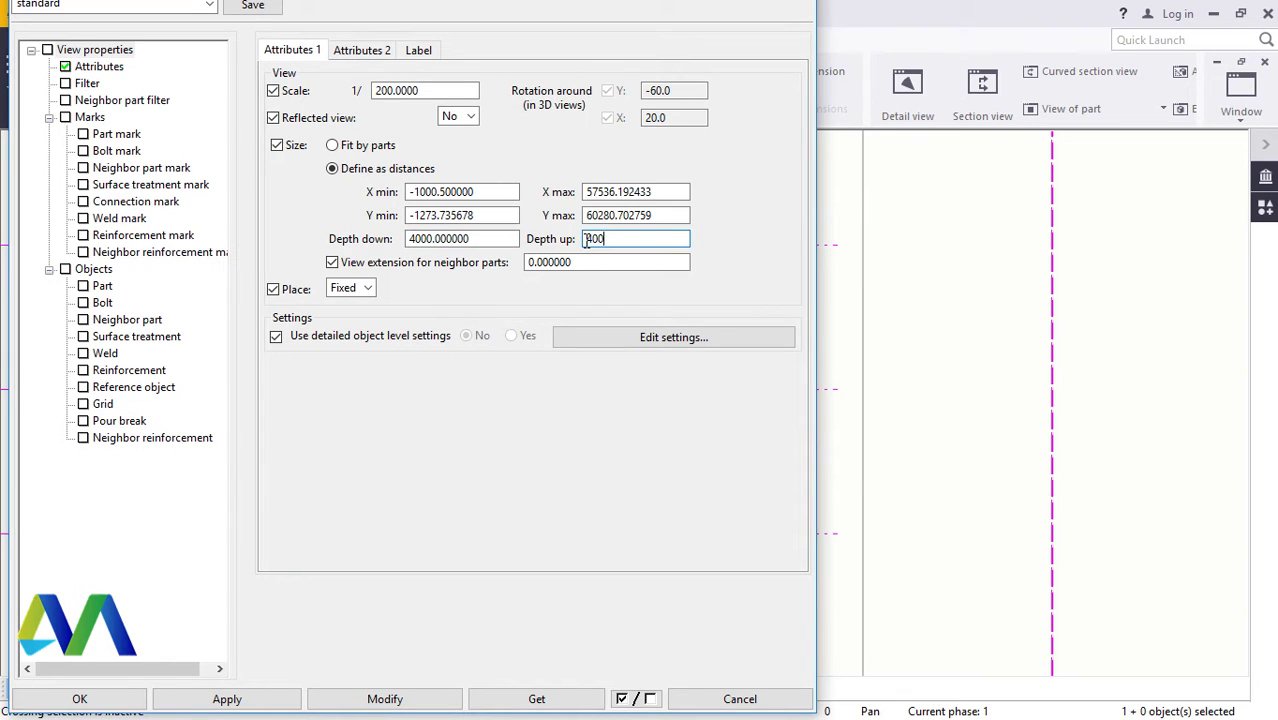
{"action": "left_click", "coordinate": [378, 699]}
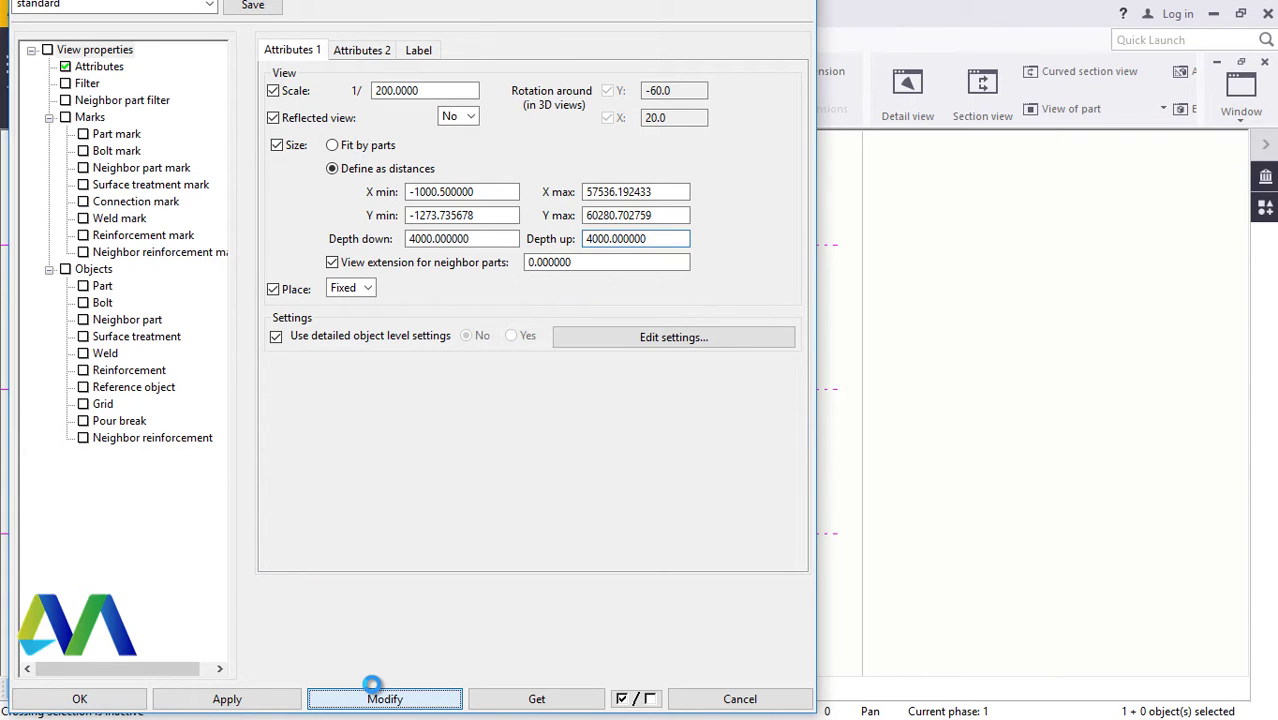
{"action": "left_click", "coordinate": [372, 688]}
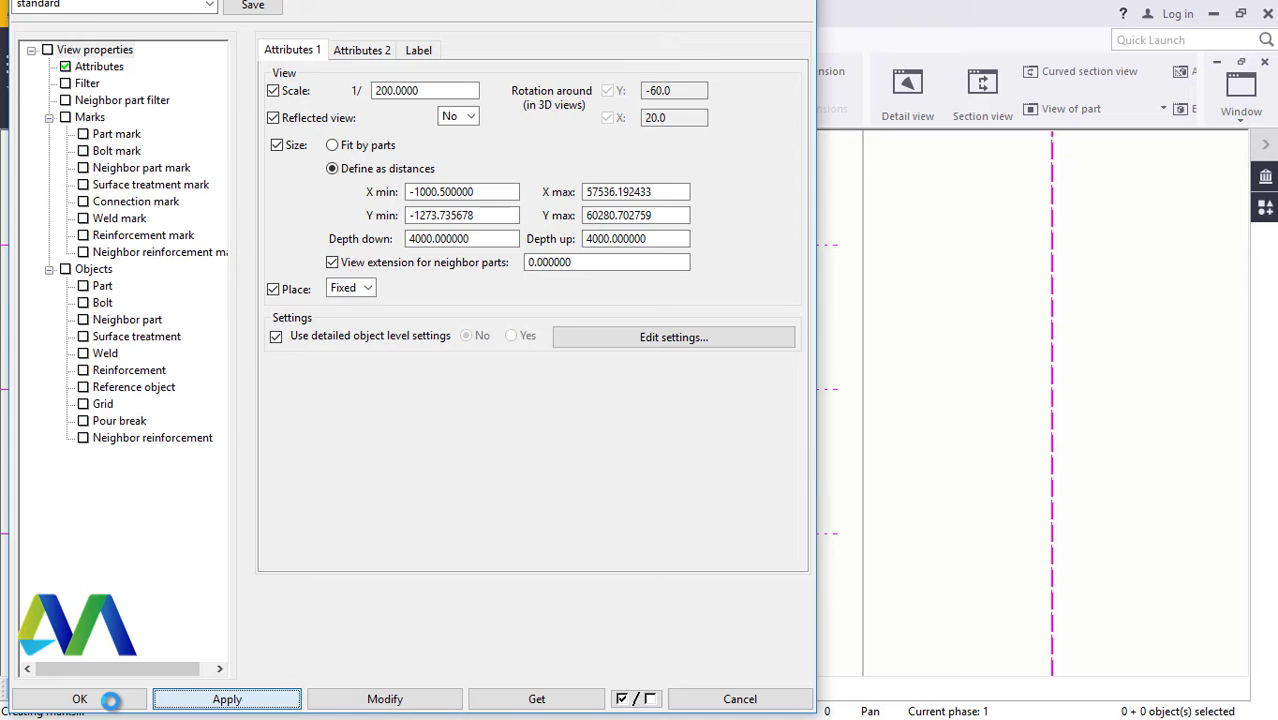
{"action": "left_click", "coordinate": [108, 699]}
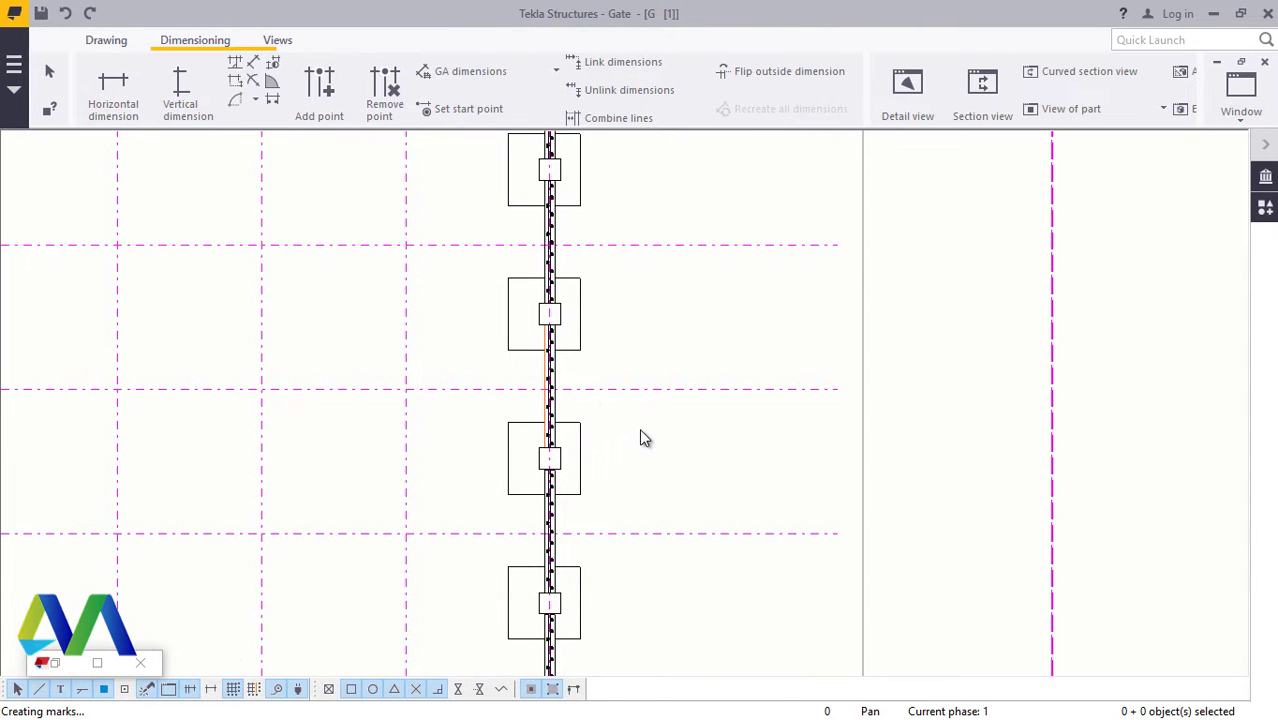
{"action": "scroll", "coordinate": [555, 260], "scroll_direction": "up", "scroll_amount": 8}
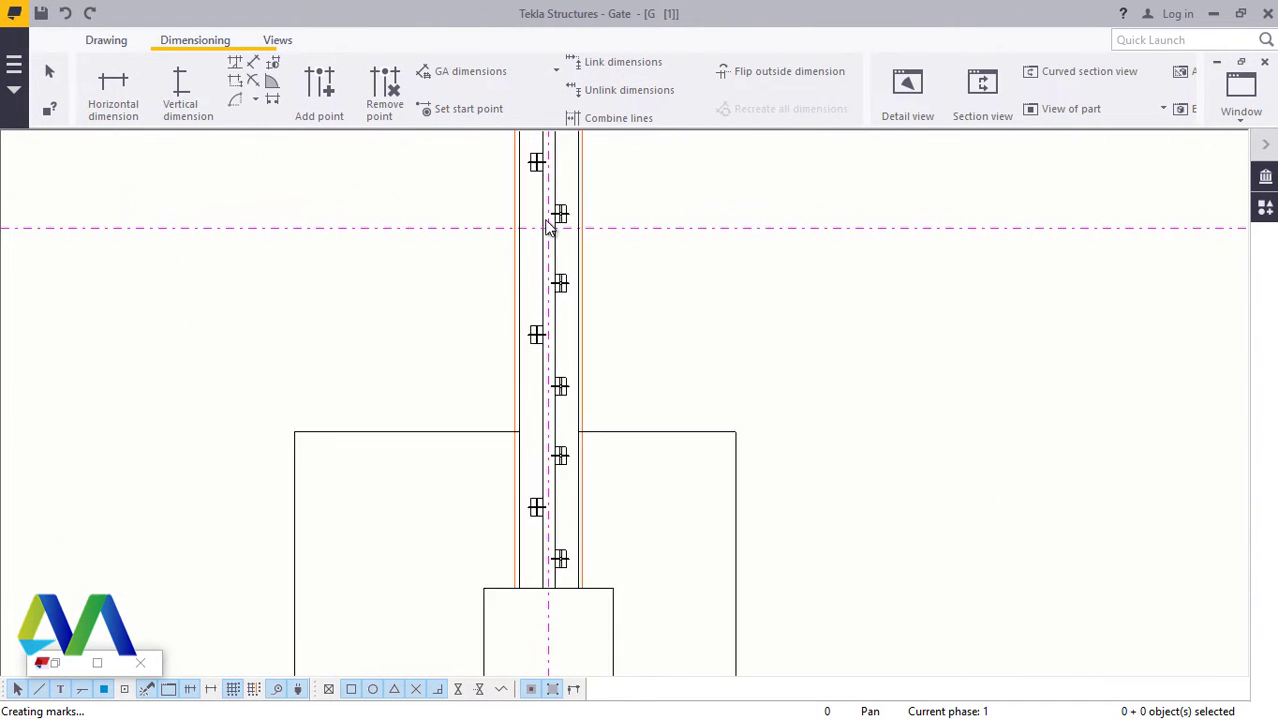
{"action": "scroll", "coordinate": [548, 228], "scroll_direction": "up", "scroll_amount": 8}
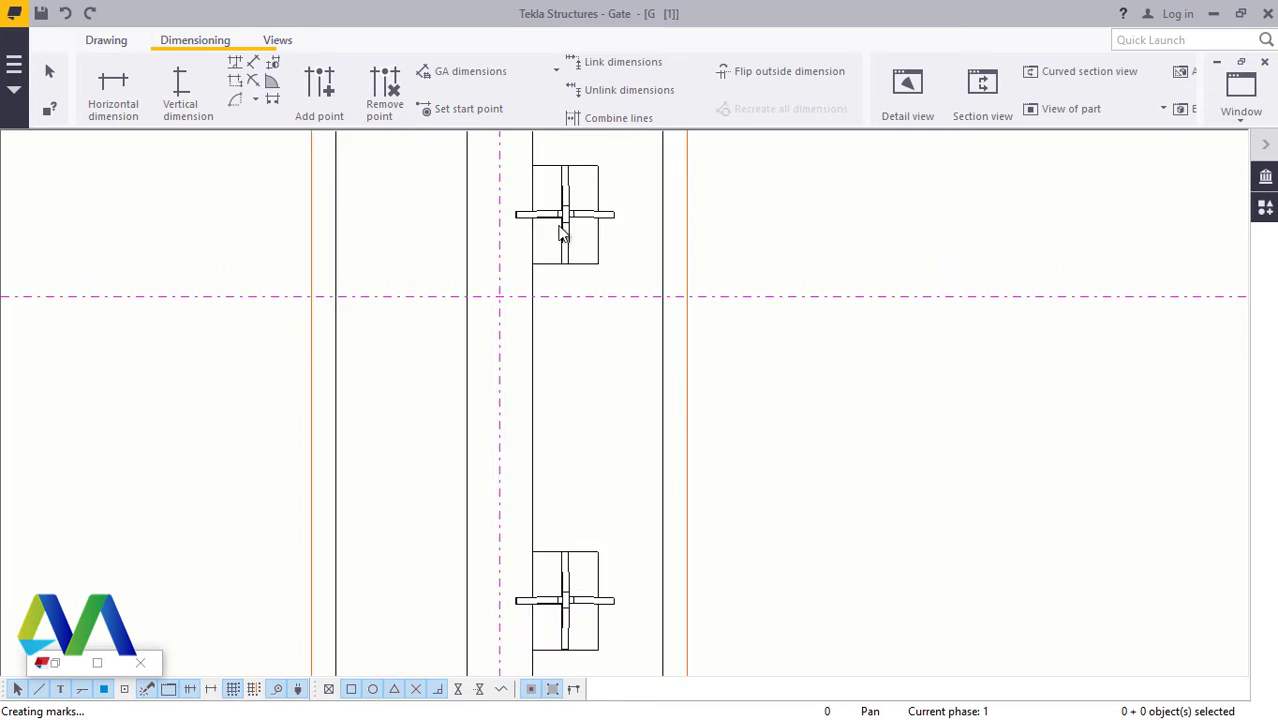
{"action": "scroll", "coordinate": [571, 420], "scroll_direction": "down", "scroll_amount": 3}
{"action": "scroll", "coordinate": [565, 420], "scroll_direction": "up", "scroll_amount": 6}
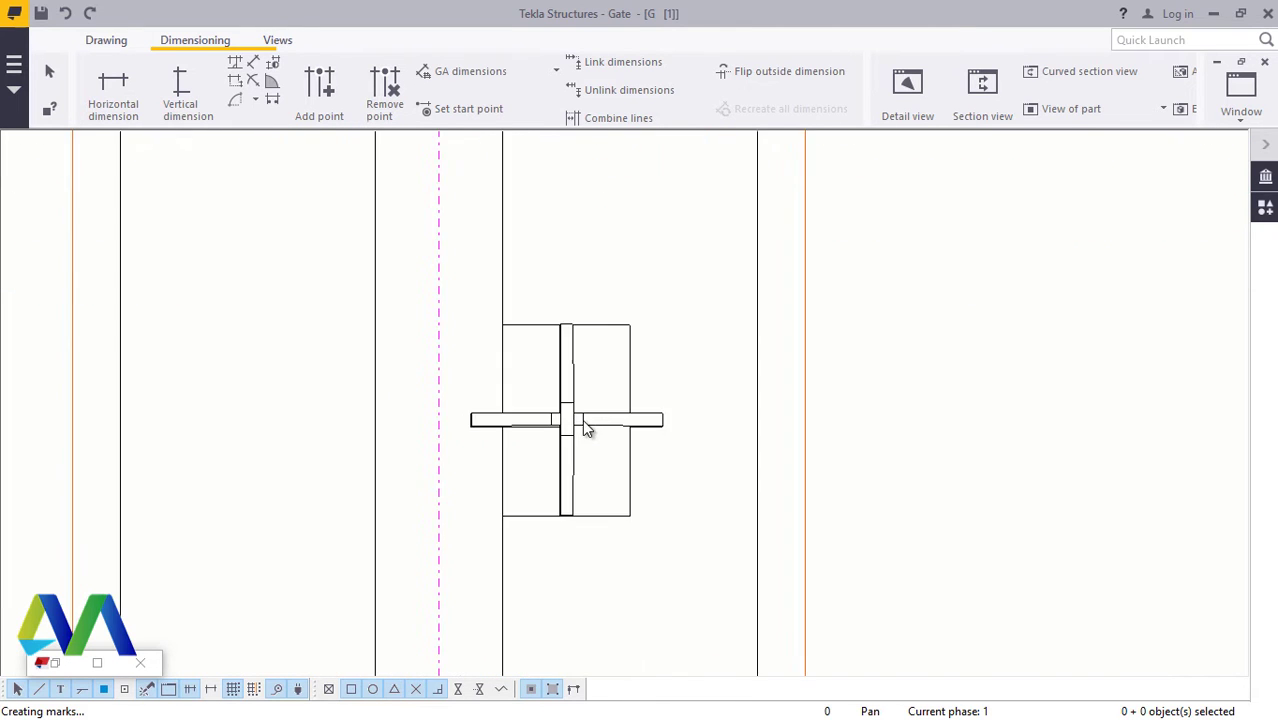
{"action": "scroll", "coordinate": [560, 340], "scroll_direction": "down", "scroll_amount": 8}
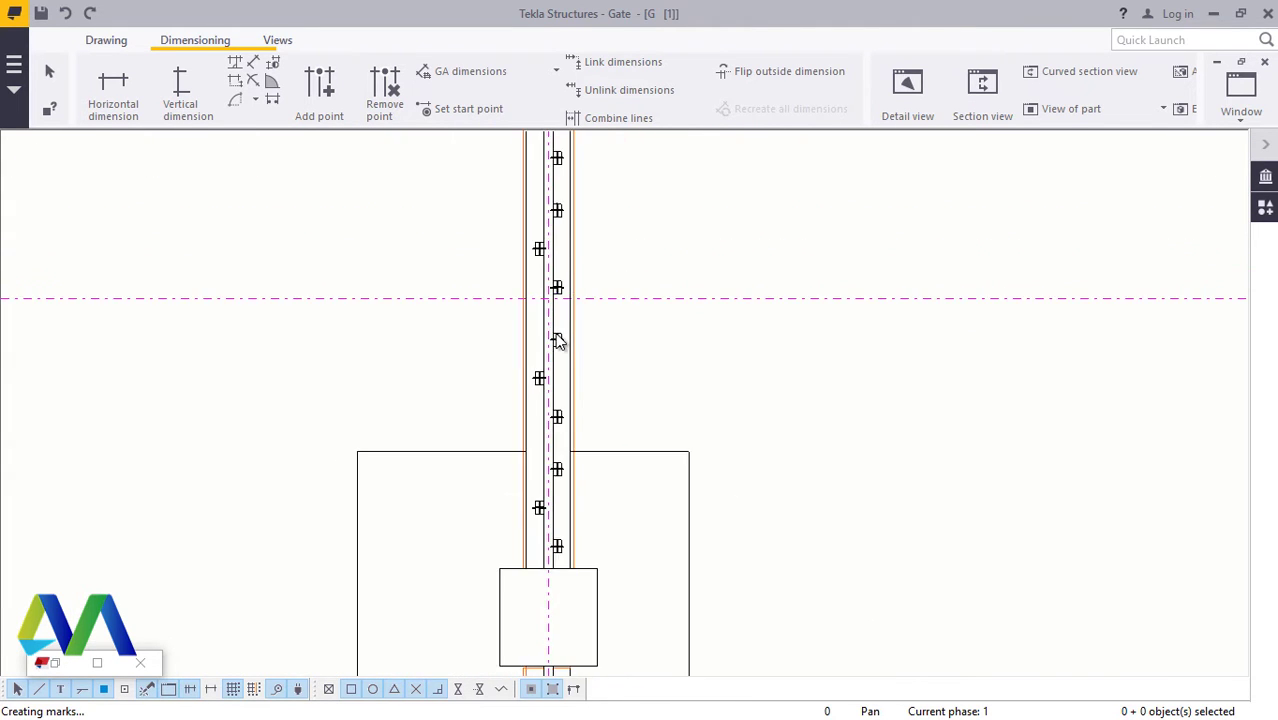
{"action": "scroll", "coordinate": [560, 340], "scroll_direction": "down", "scroll_amount": 8}
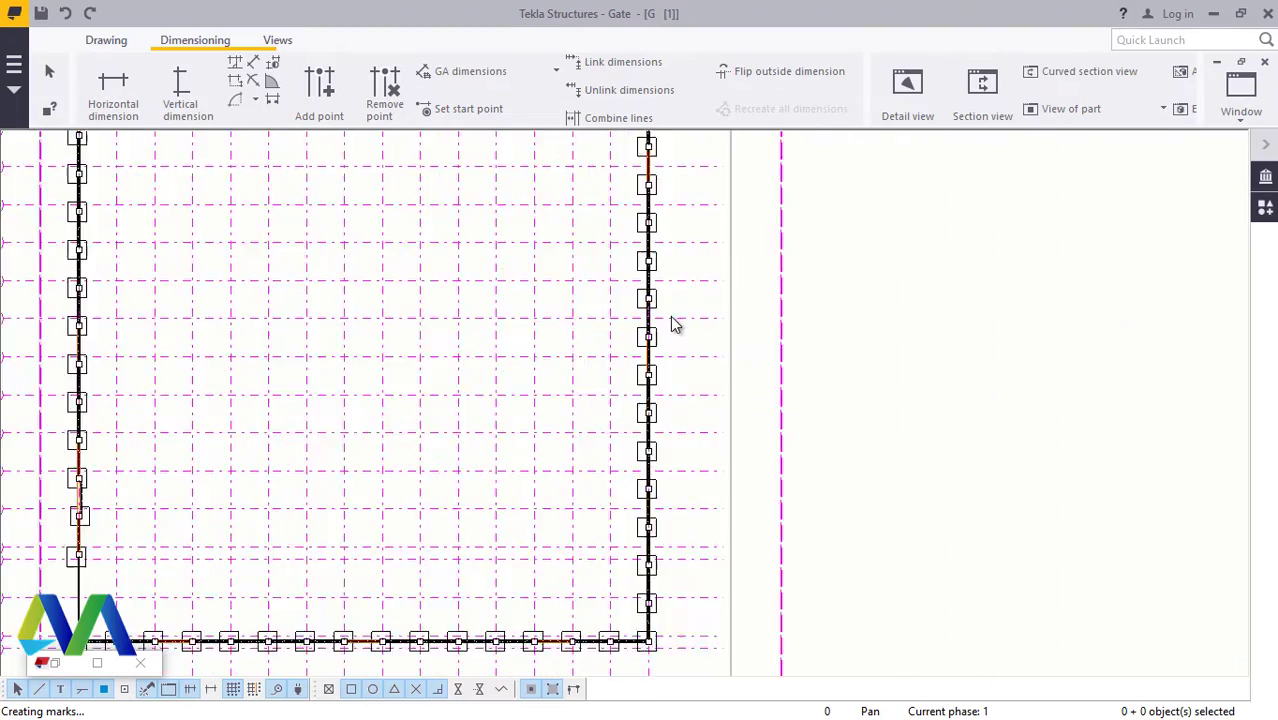
{"action": "scroll", "coordinate": [548, 503], "scroll_direction": "down", "scroll_amount": 3}
{"action": "scroll", "coordinate": [440, 540], "scroll_direction": "up", "scroll_amount": 10}
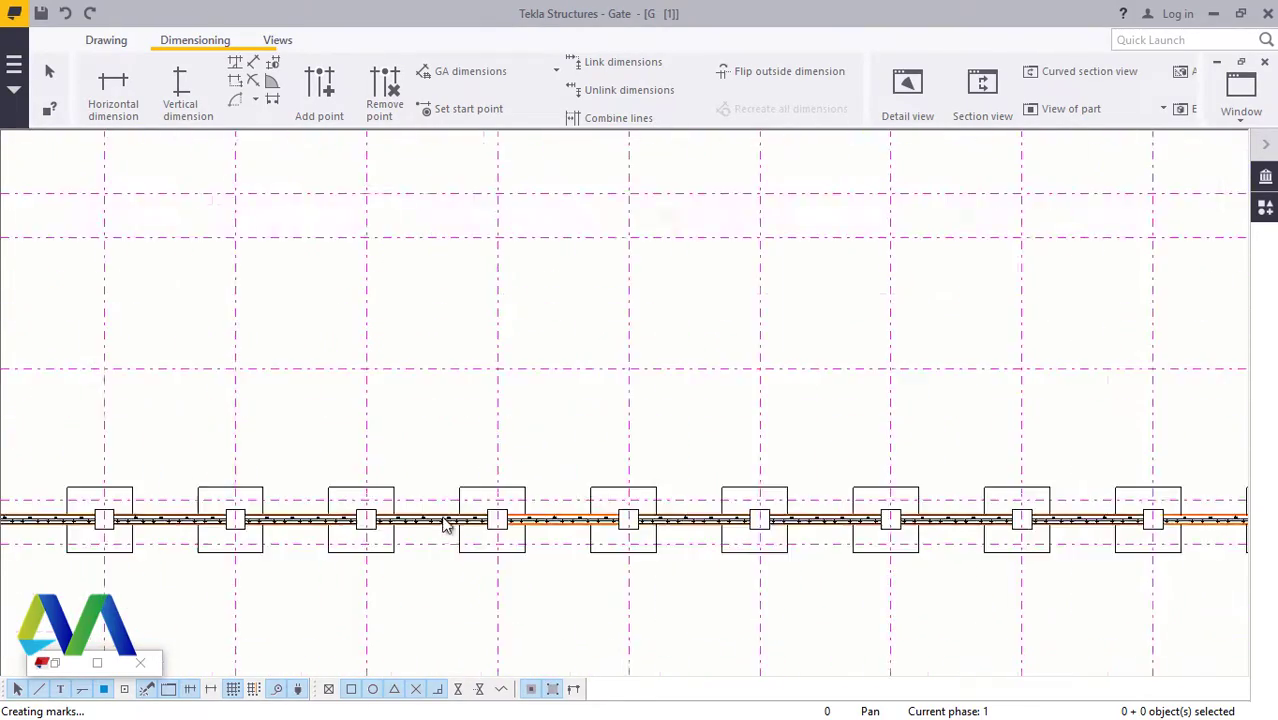
{"action": "scroll", "coordinate": [430, 520], "scroll_direction": "up", "scroll_amount": 10}
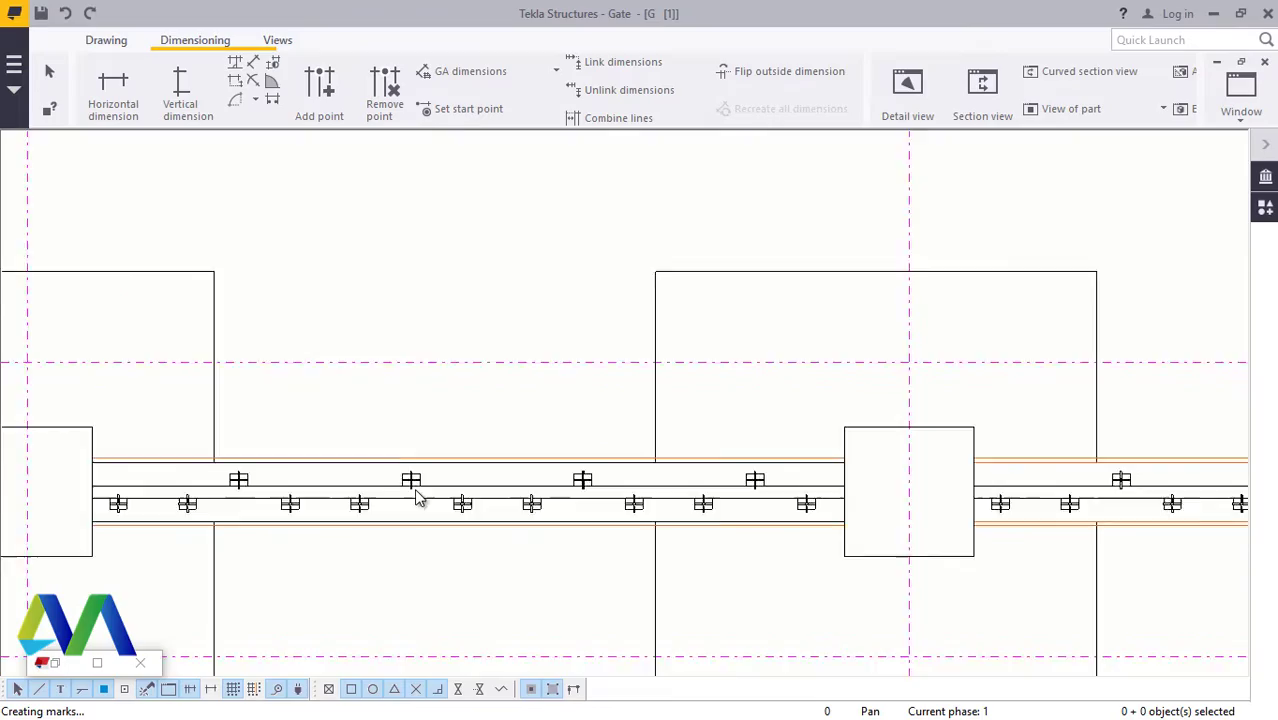
{"action": "scroll", "coordinate": [418, 490], "scroll_direction": "up", "scroll_amount": 4}
{"action": "scroll", "coordinate": [410, 540], "scroll_direction": "down", "scroll_amount": 5}
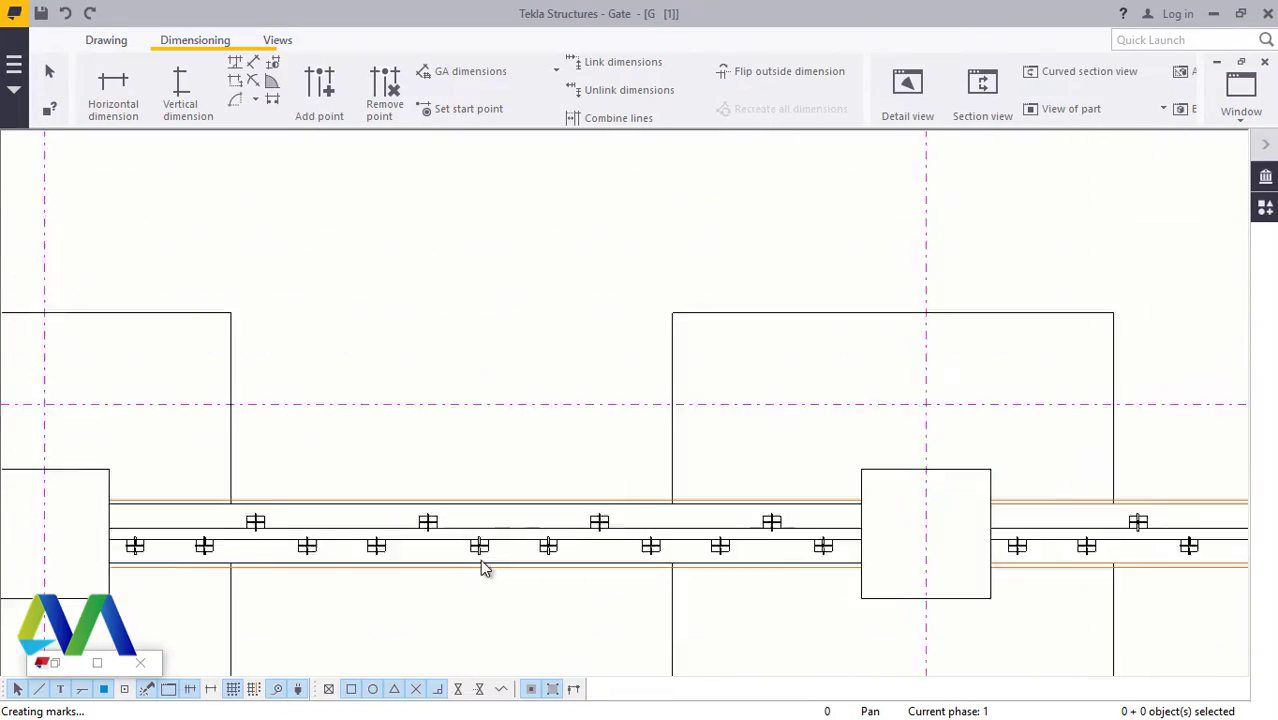
{"action": "scroll", "coordinate": [481, 563], "scroll_direction": "down", "scroll_amount": 8}
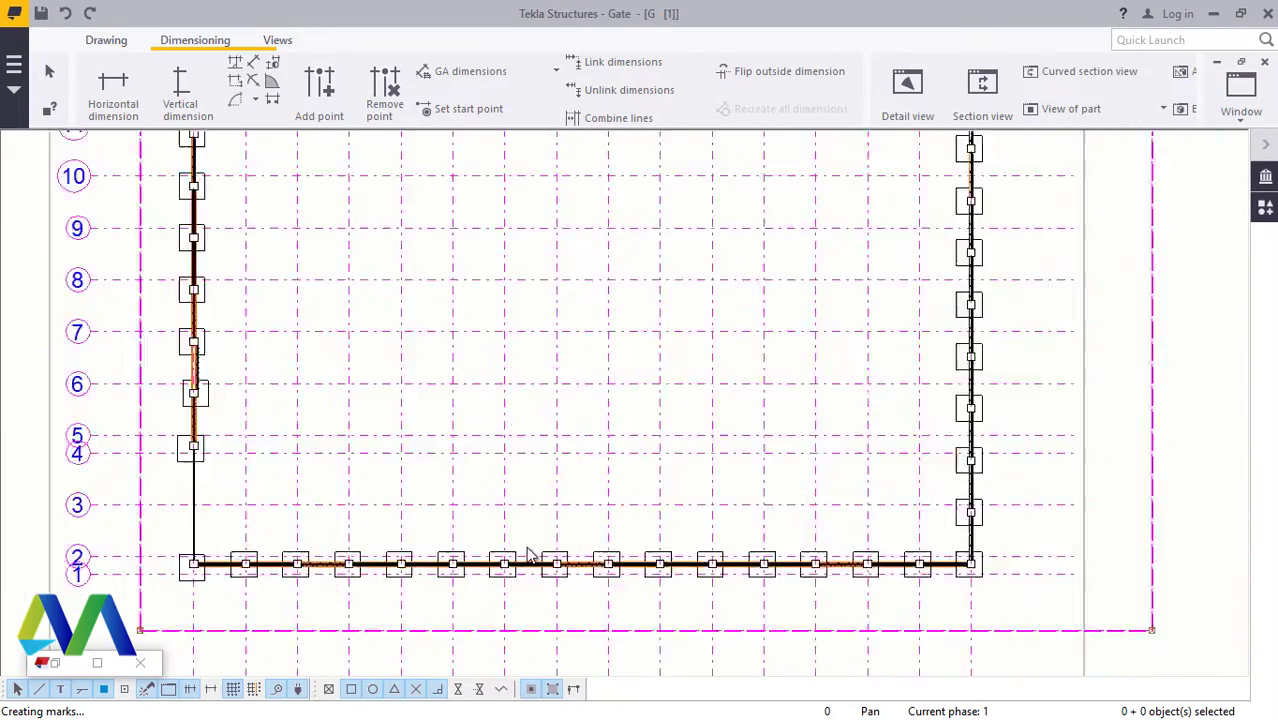
{"action": "scroll", "coordinate": [530, 555], "scroll_direction": "down", "scroll_amount": 3}
{"action": "scroll", "coordinate": [565, 602], "scroll_direction": "up", "scroll_amount": 5}
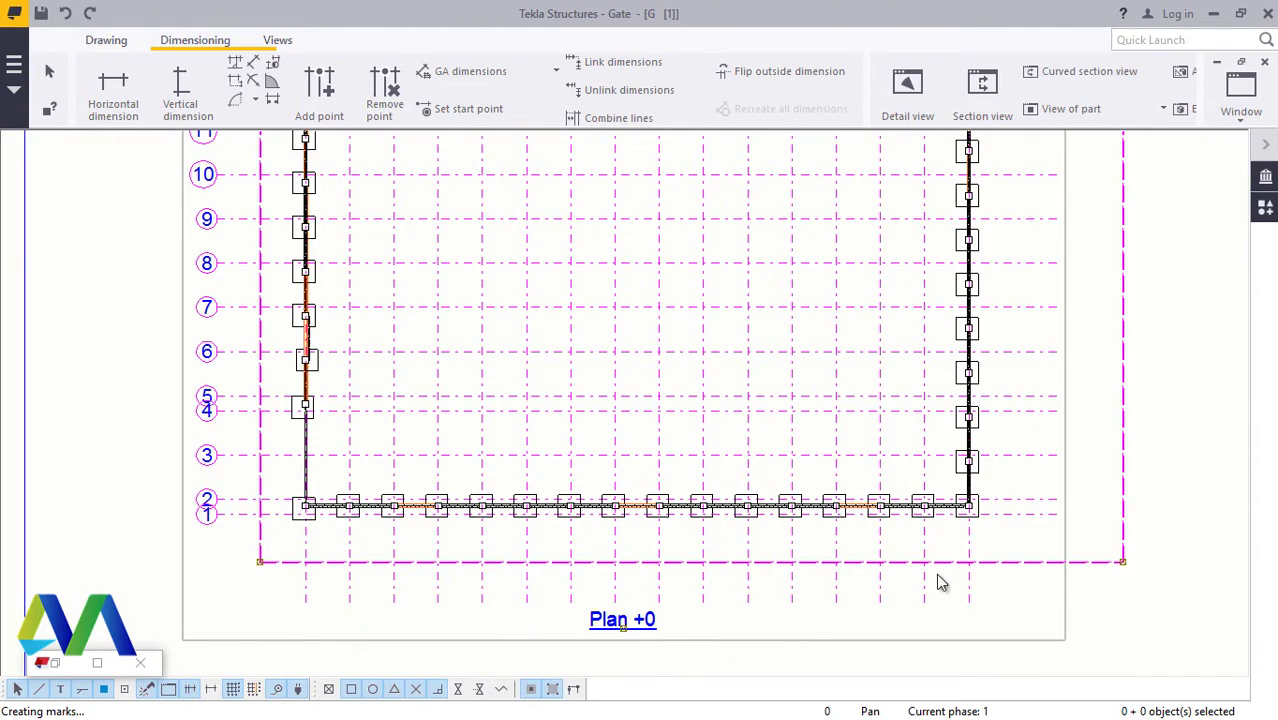
{"action": "scroll", "coordinate": [791, 620], "scroll_direction": "down", "scroll_amount": 5}
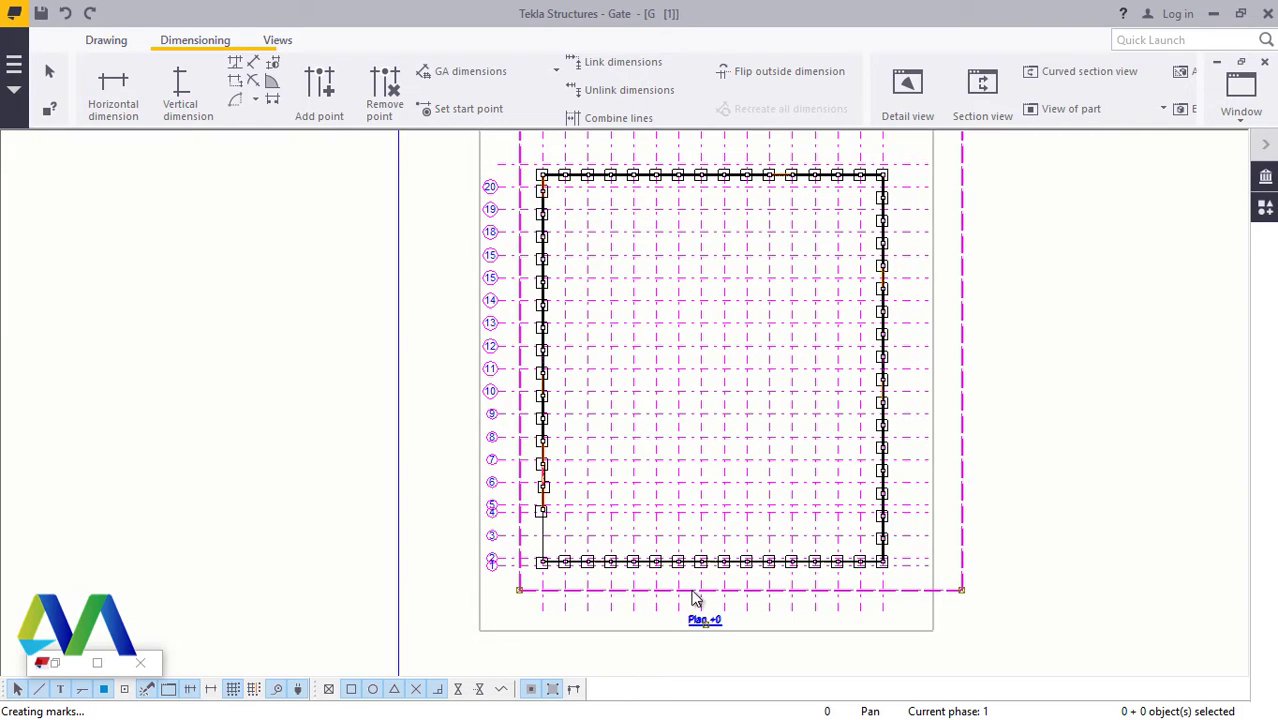
{"action": "scroll", "coordinate": [660, 590], "scroll_direction": "up", "scroll_amount": 3}
{"action": "scroll", "coordinate": [593, 579], "scroll_direction": "up", "scroll_amount": 4}
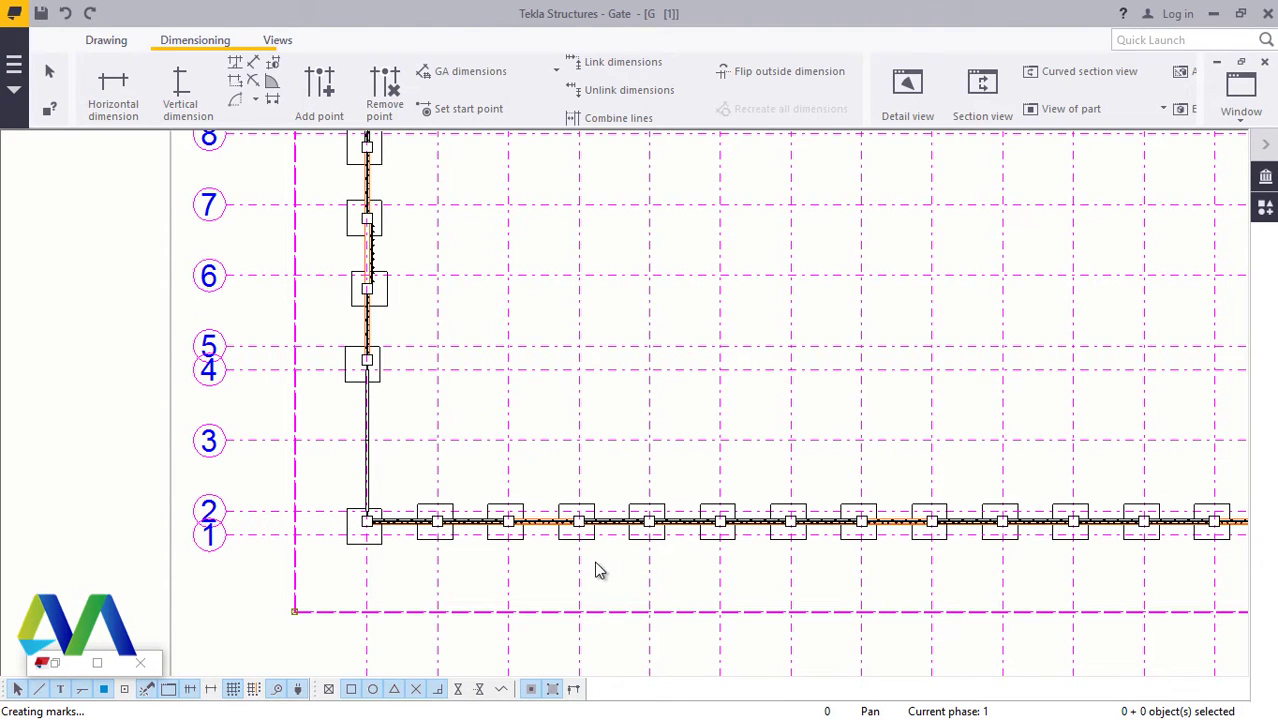
Step: Draw a section cut line across the fence plan
{"action": "left_click", "coordinate": [281, 42]}
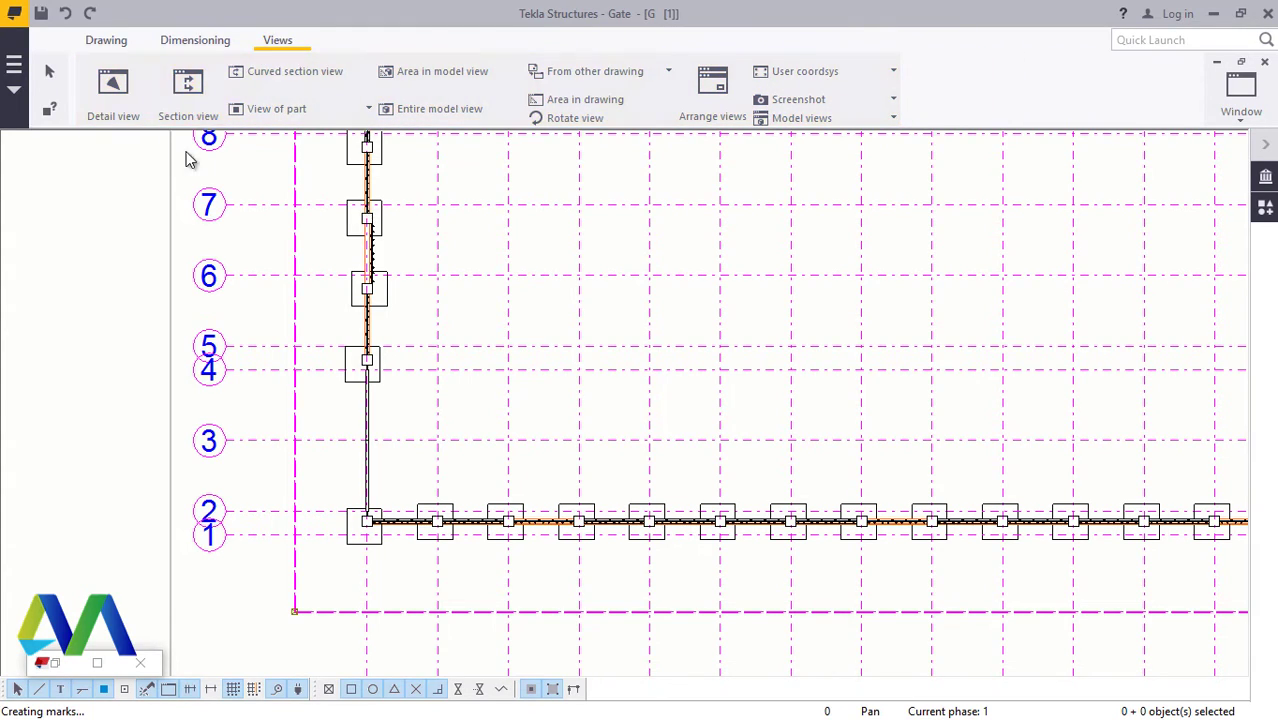
{"action": "left_click", "coordinate": [190, 90]}
{"action": "scroll", "coordinate": [513, 550], "scroll_direction": "down", "scroll_amount": 5}
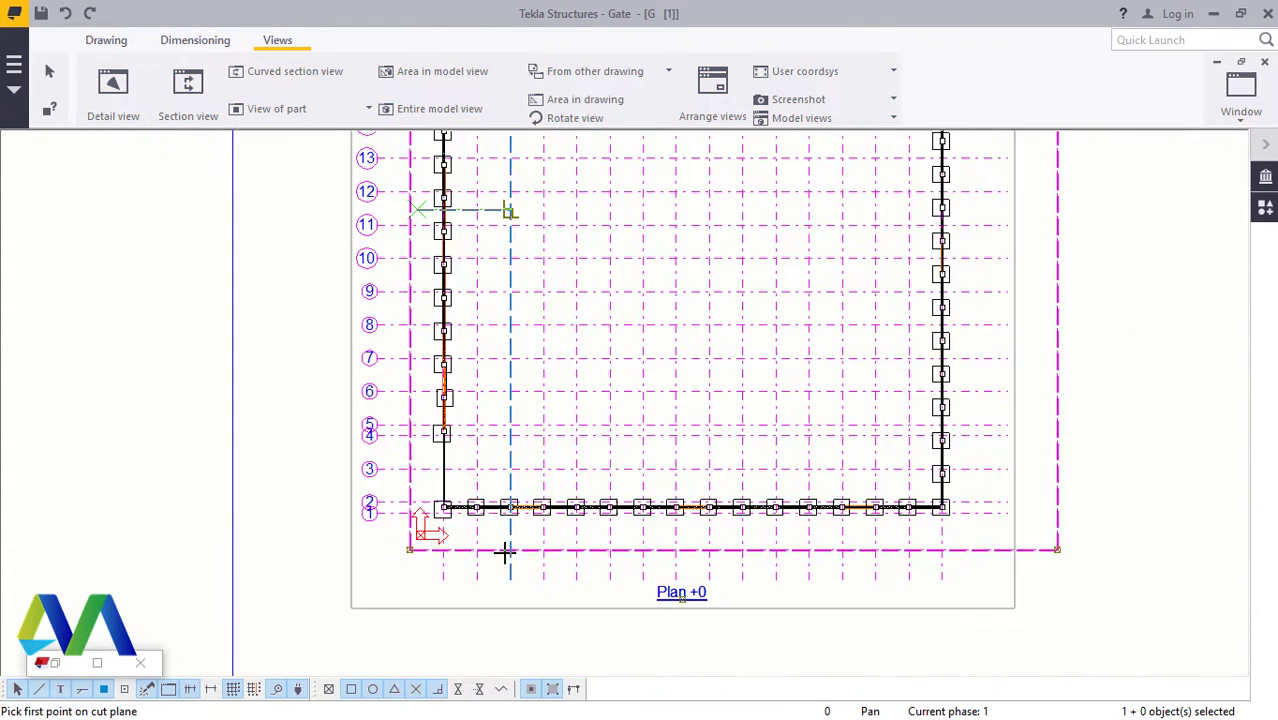
{"action": "scroll", "coordinate": [480, 550], "scroll_direction": "down", "scroll_amount": 1}
{"action": "scroll", "coordinate": [537, 557], "scroll_direction": "up", "scroll_amount": 6}
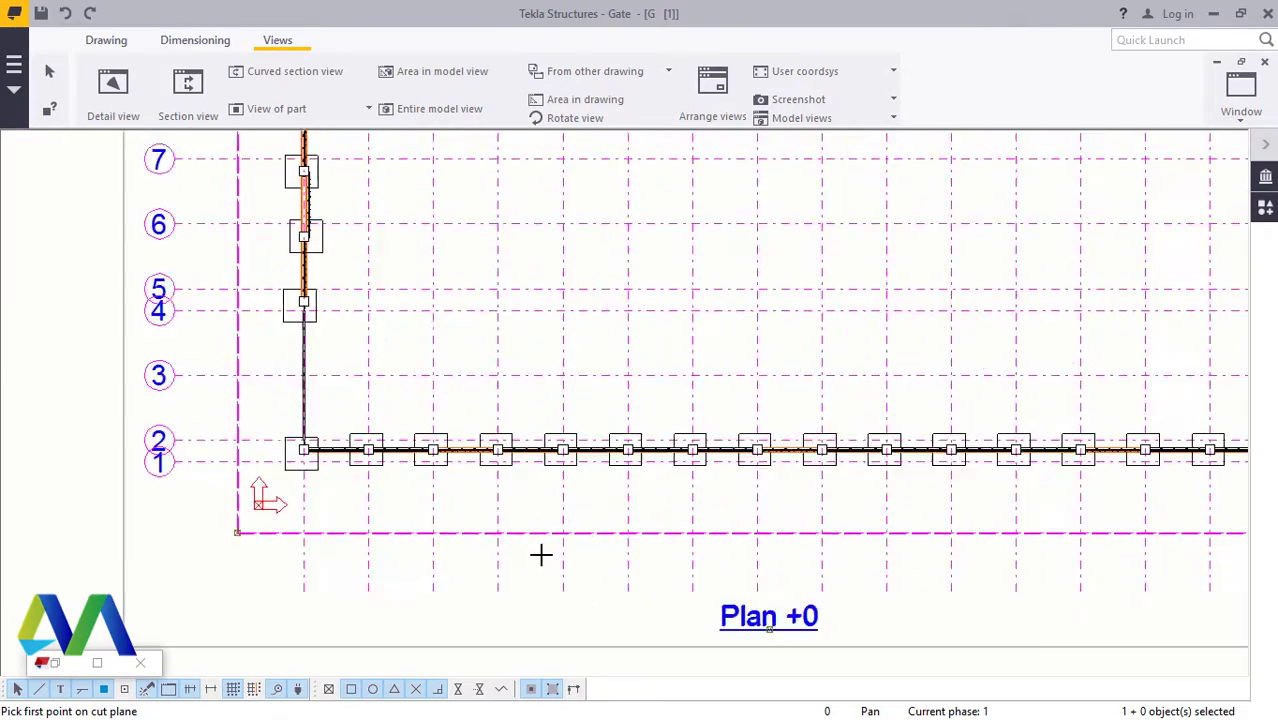
{"action": "scroll", "coordinate": [267, 556], "scroll_direction": "up", "scroll_amount": 2}
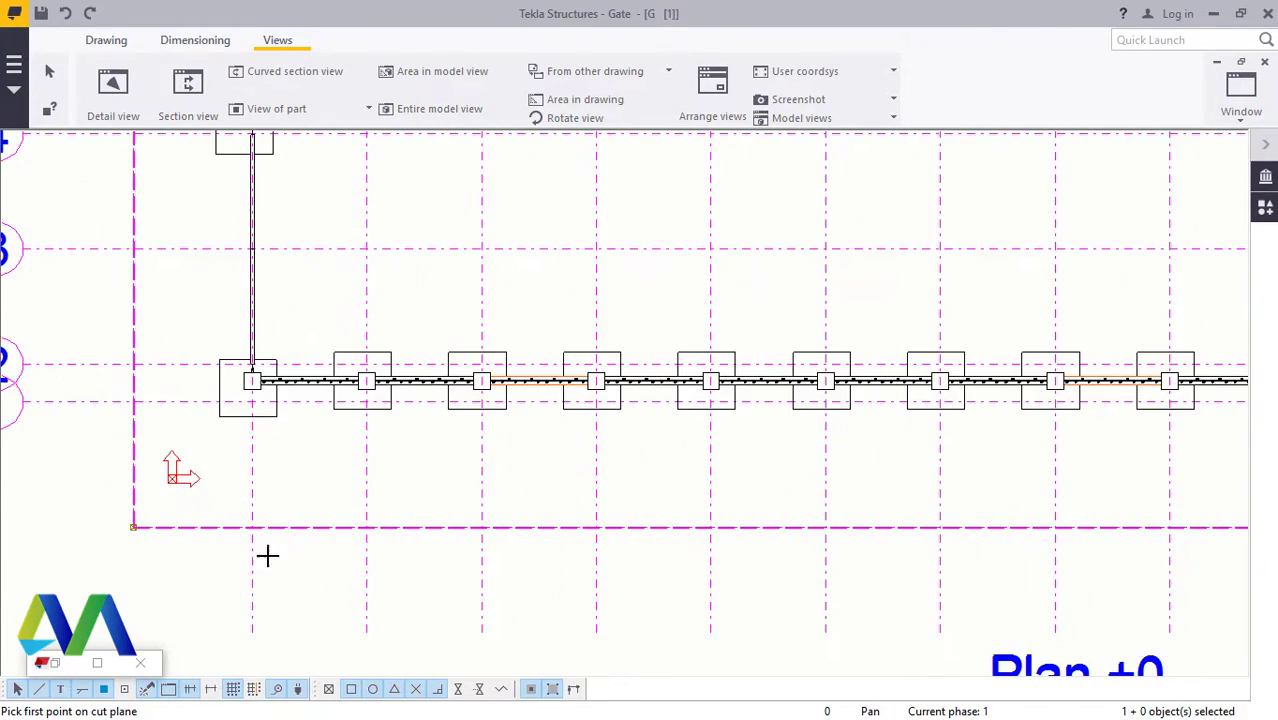
{"action": "left_click", "coordinate": [255, 626]}
{"action": "scroll", "coordinate": [265, 440], "scroll_direction": "down", "scroll_amount": 3}
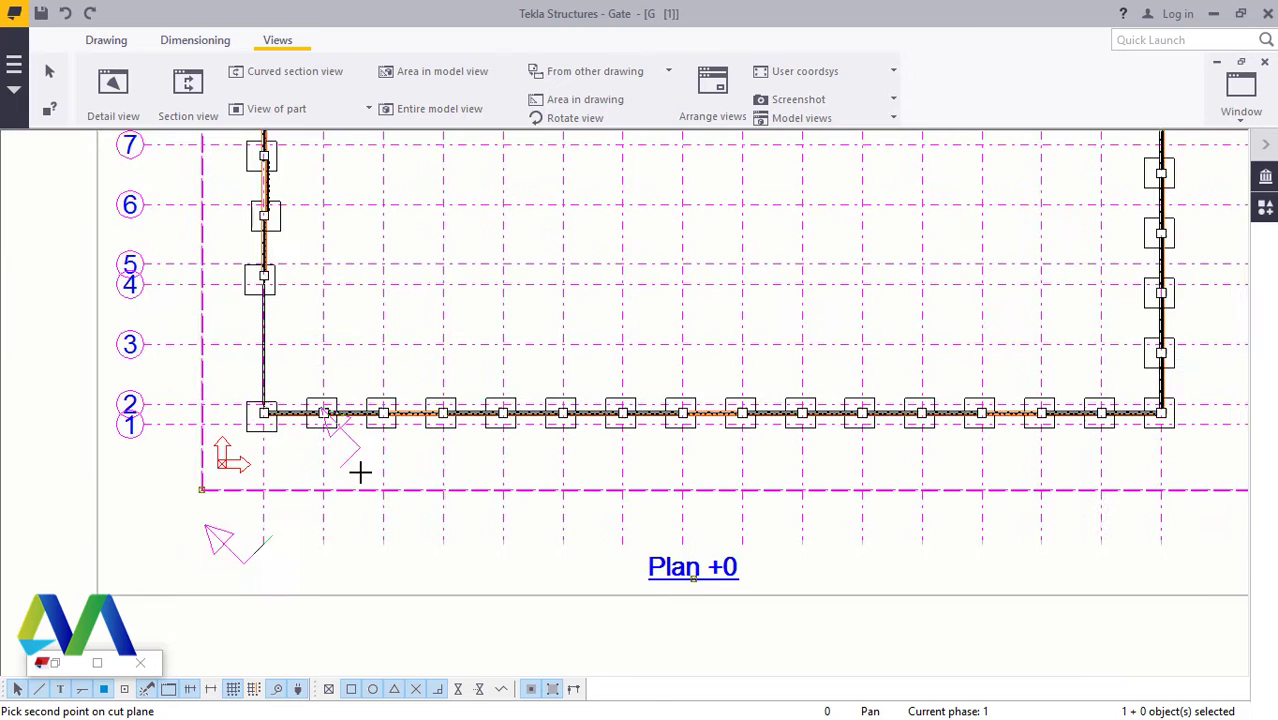
{"action": "left_click", "coordinate": [1160, 543]}
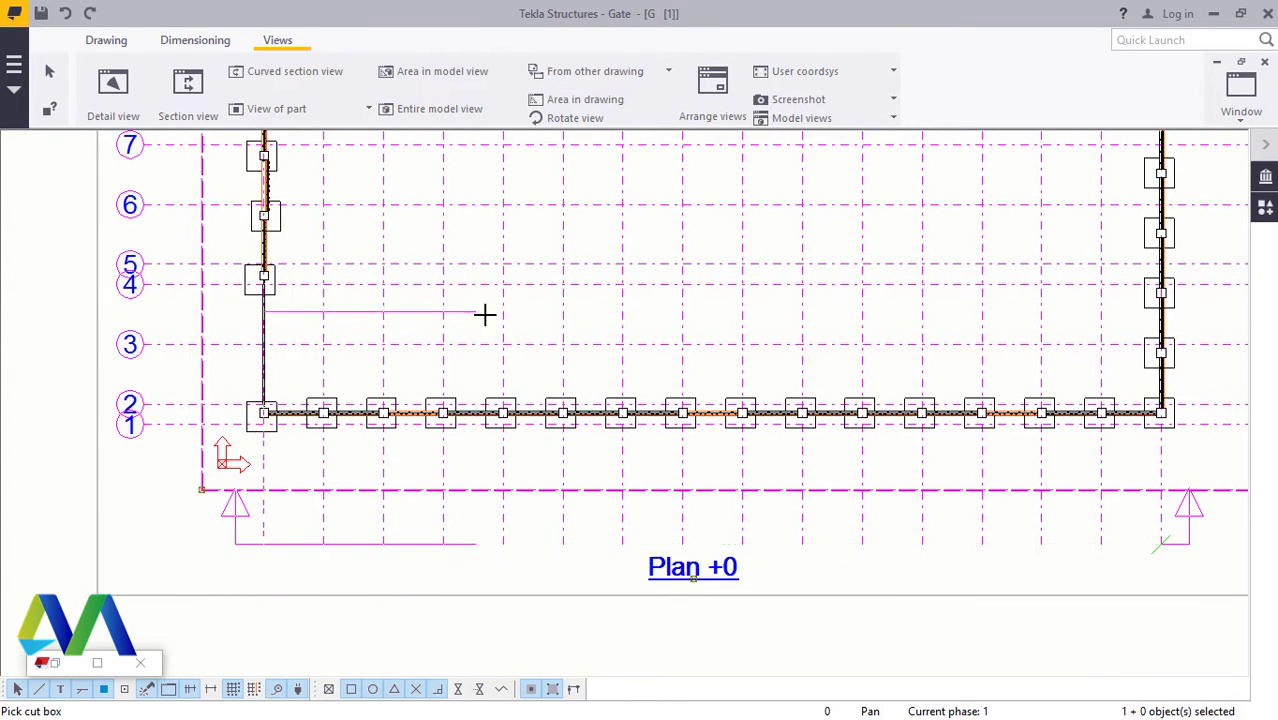
Step: Set the section depth extent and place section view A-A on the sheet
{"action": "scroll", "coordinate": [510, 330], "scroll_direction": "down", "scroll_amount": 1}
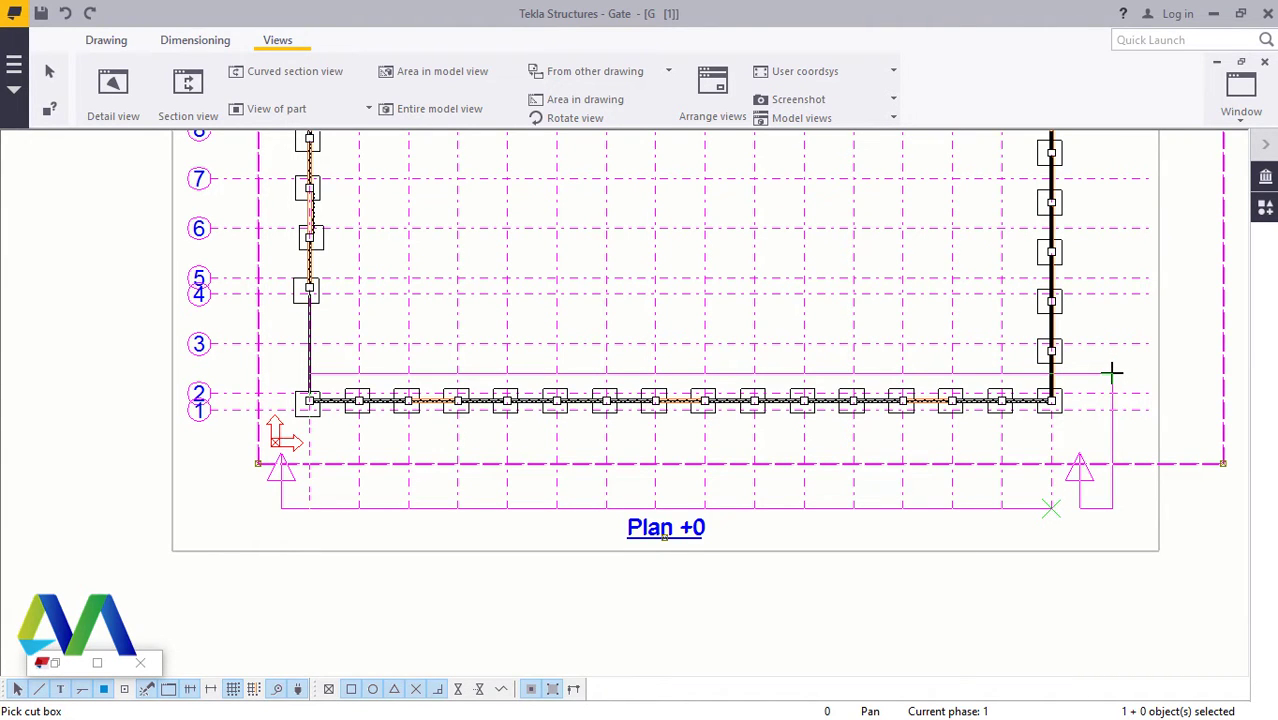
{"action": "scroll", "coordinate": [306, 399], "scroll_direction": "up", "scroll_amount": 4}
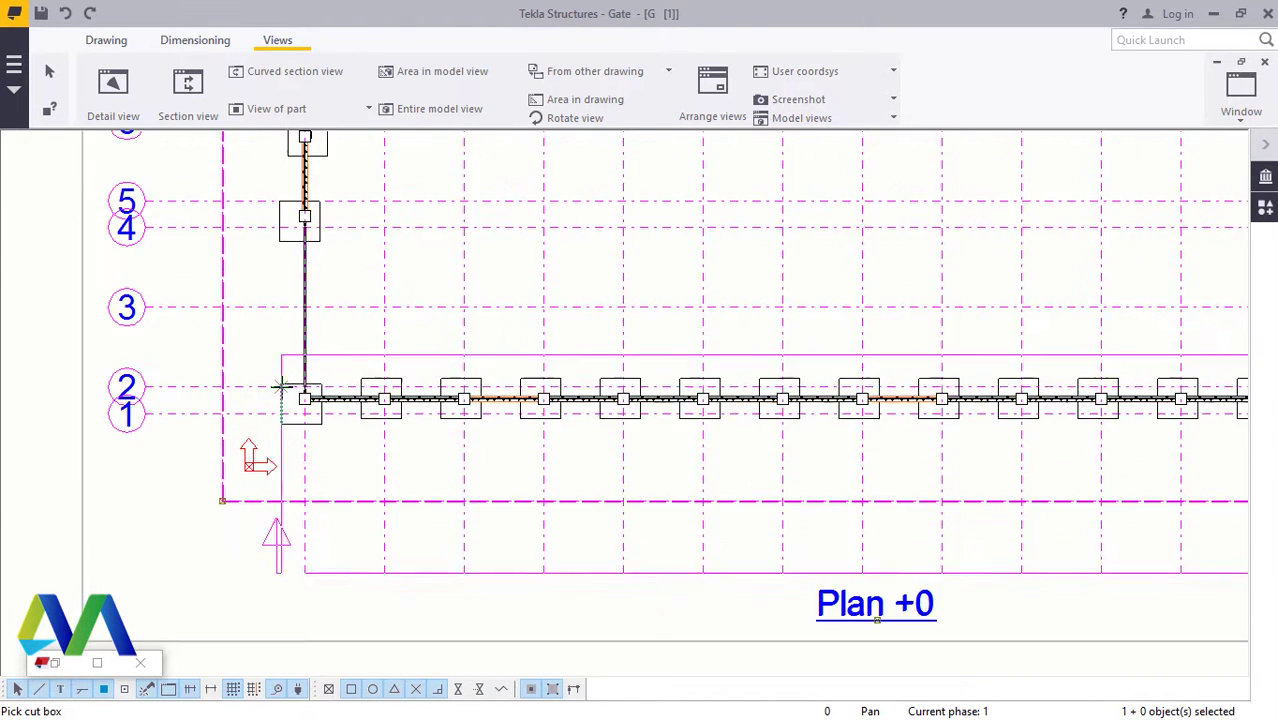
{"action": "scroll", "coordinate": [281, 388], "scroll_direction": "up", "scroll_amount": 2}
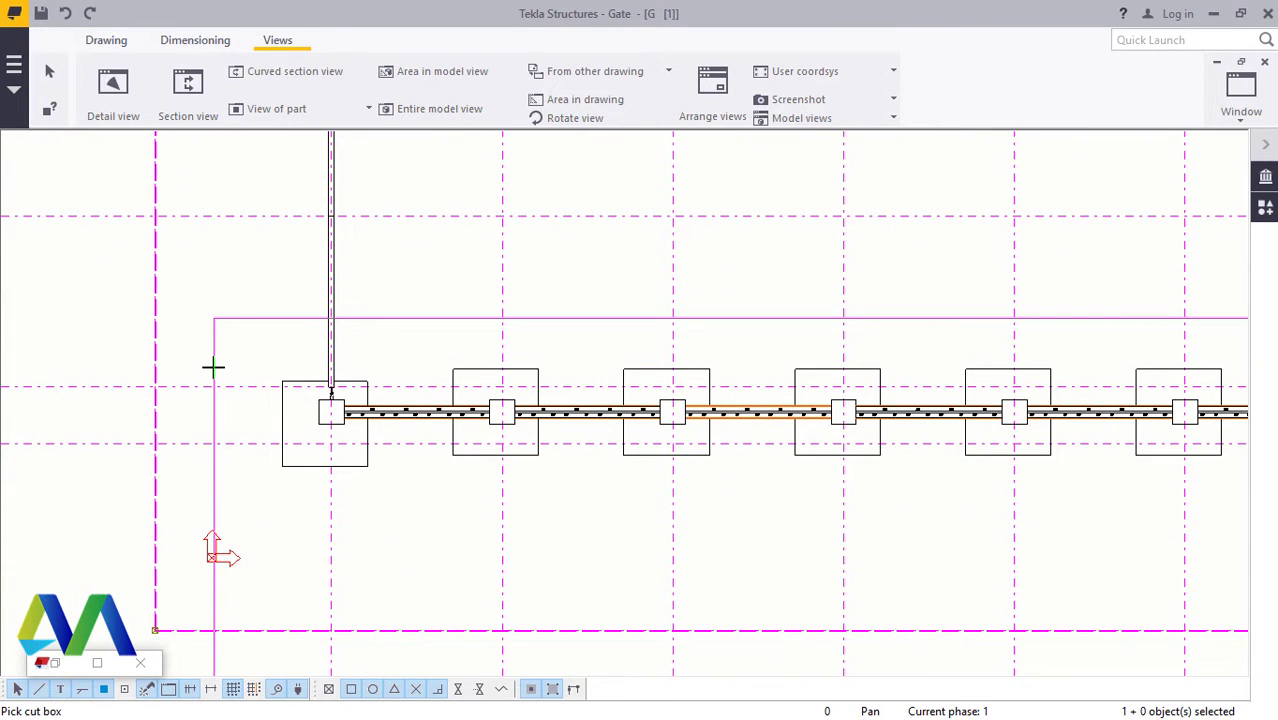
{"action": "left_click", "coordinate": [213, 366]}
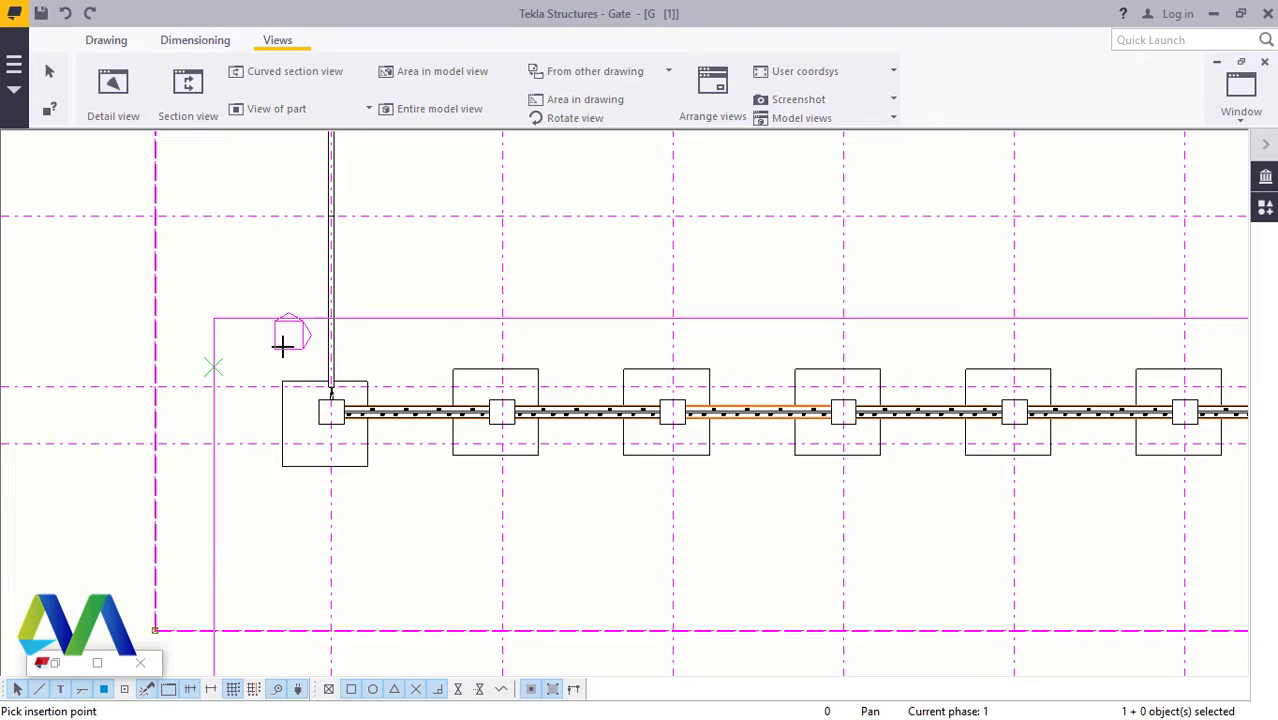
{"action": "scroll", "coordinate": [280, 375], "scroll_direction": "down", "scroll_amount": 1}
{"action": "scroll", "coordinate": [274, 369], "scroll_direction": "down", "scroll_amount": 1}
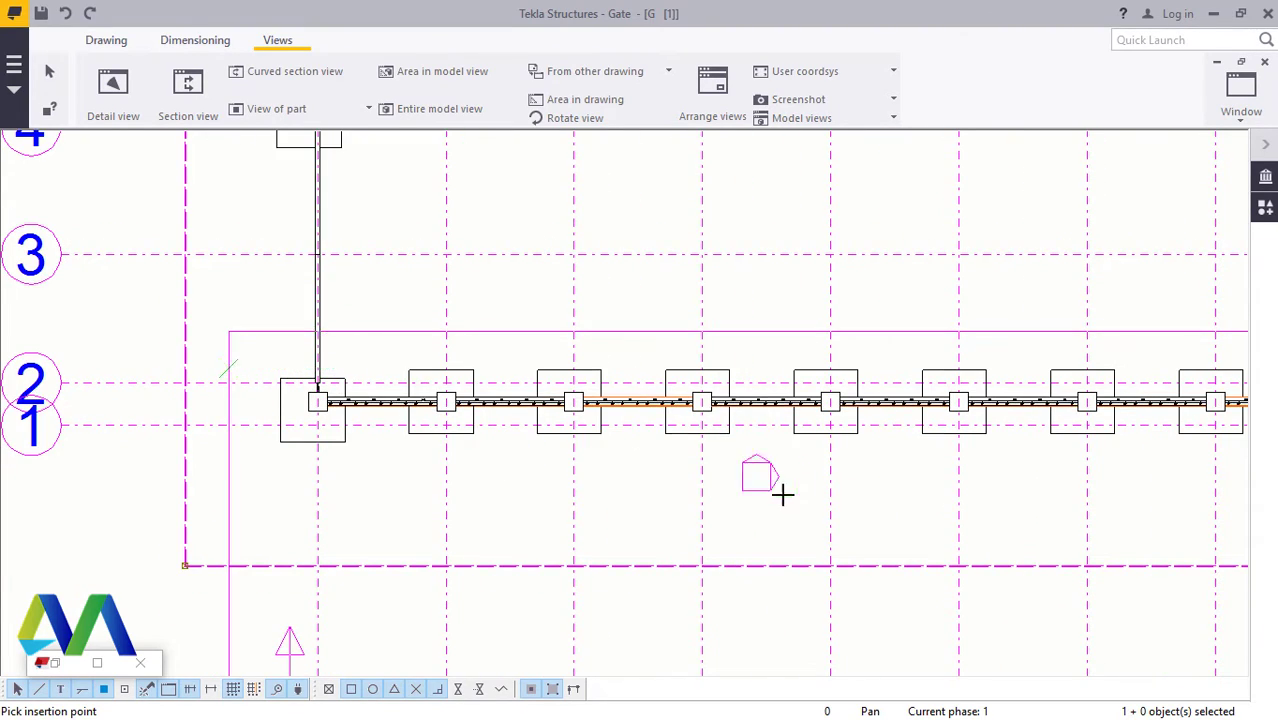
{"action": "scroll", "coordinate": [783, 505], "scroll_direction": "up", "scroll_amount": 2}
{"action": "scroll", "coordinate": [560, 450], "scroll_direction": "down", "scroll_amount": 1}
{"action": "scroll", "coordinate": [318, 270], "scroll_direction": "up", "scroll_amount": 4}
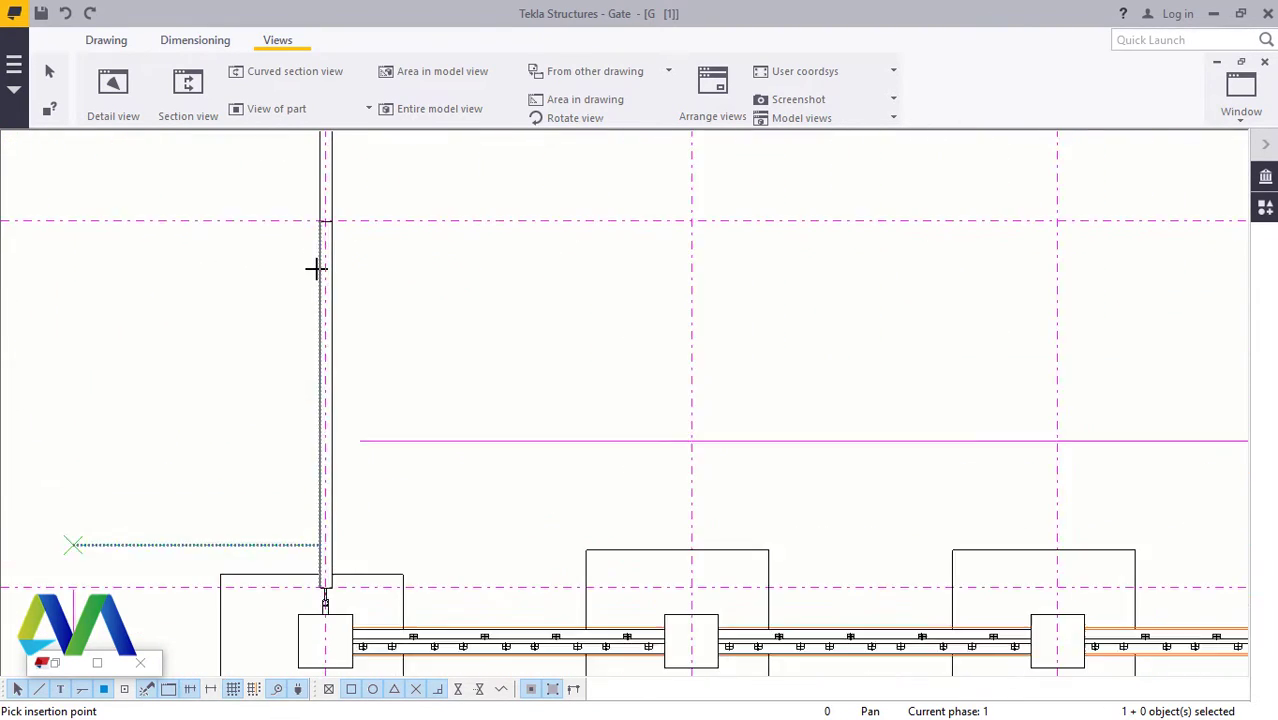
{"action": "scroll", "coordinate": [318, 390], "scroll_direction": "down", "scroll_amount": 4}
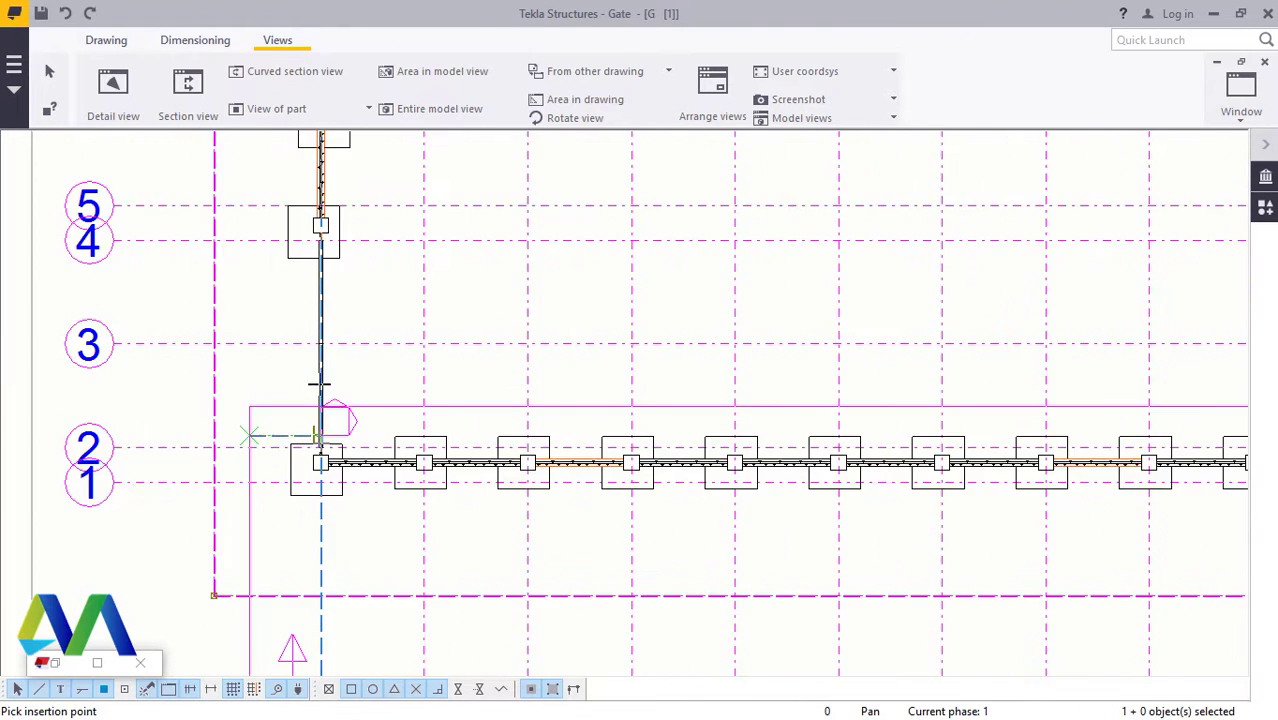
{"action": "scroll", "coordinate": [756, 528], "scroll_direction": "up", "scroll_amount": 3}
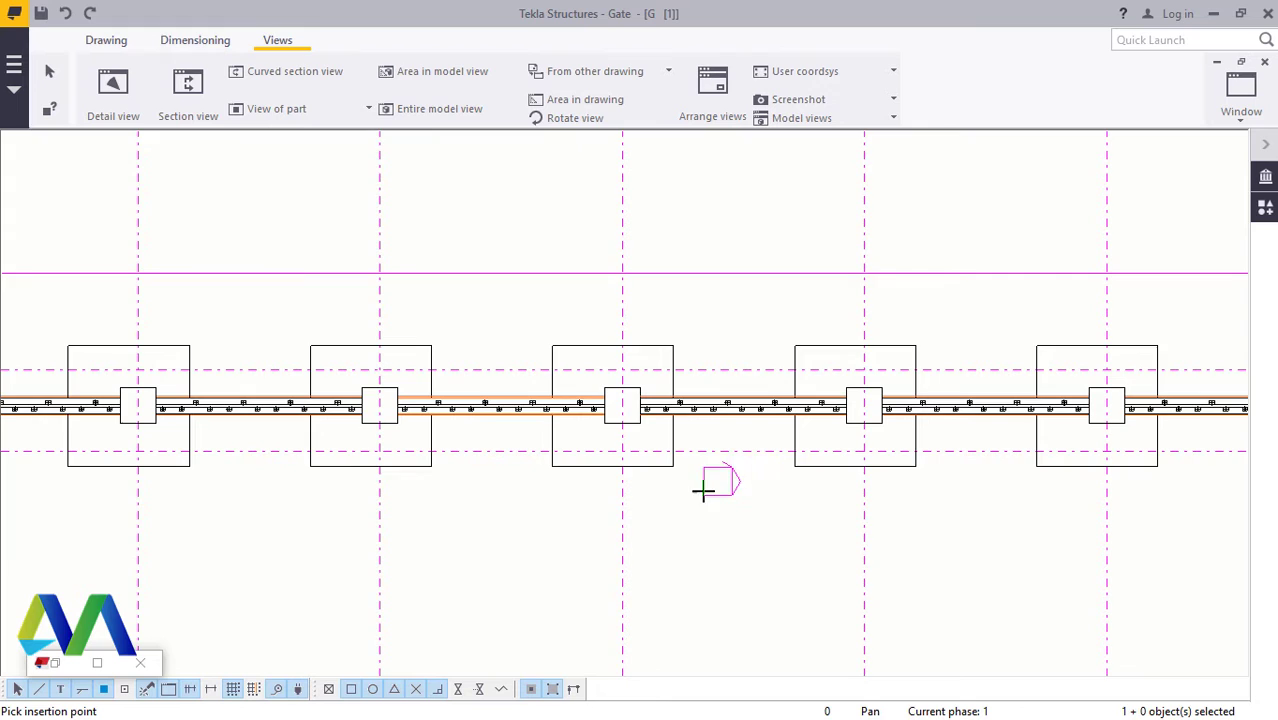
{"action": "scroll", "coordinate": [703, 490], "scroll_direction": "down", "scroll_amount": 3}
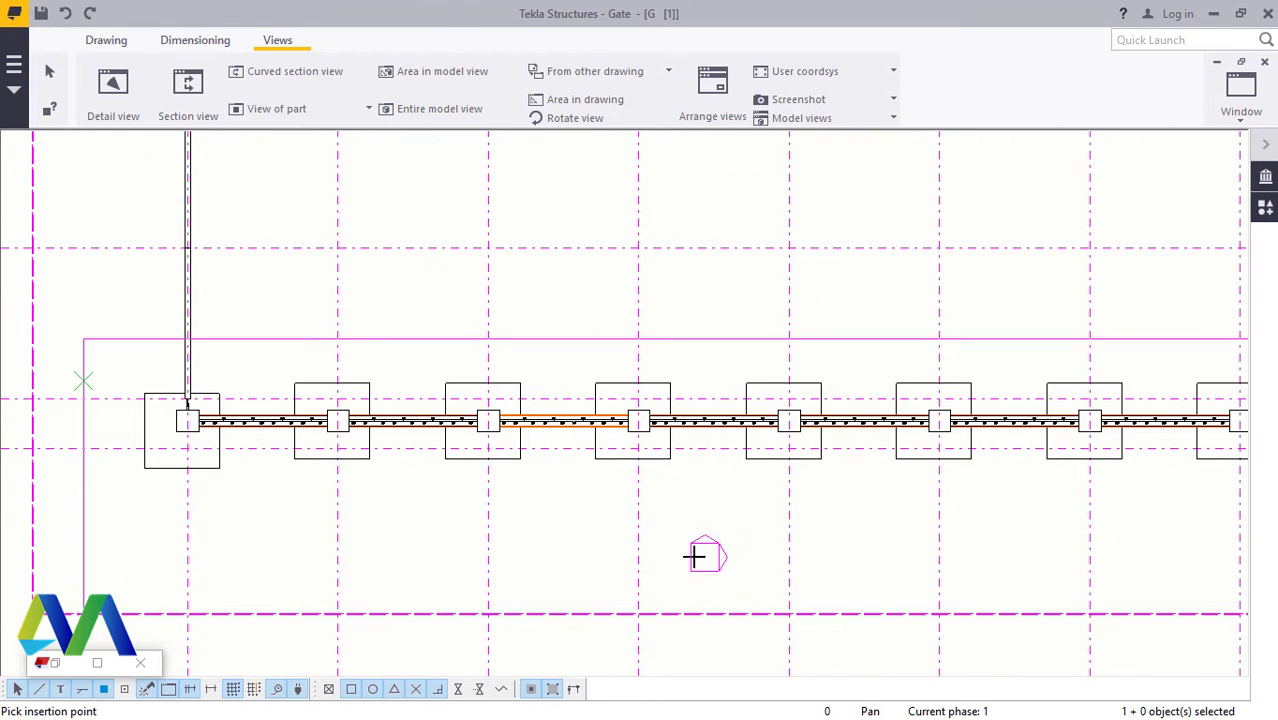
{"action": "left_click", "coordinate": [696, 556]}
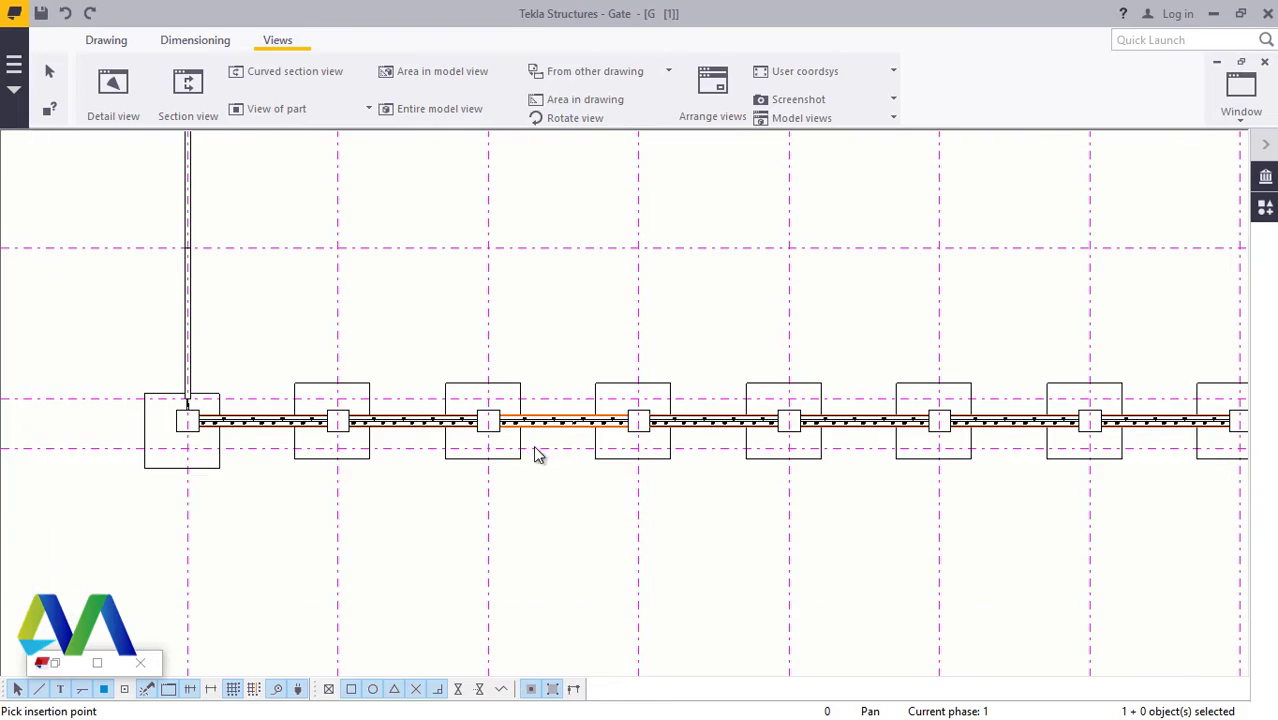
{"action": "scroll", "coordinate": [538, 455], "scroll_direction": "down", "scroll_amount": 5}
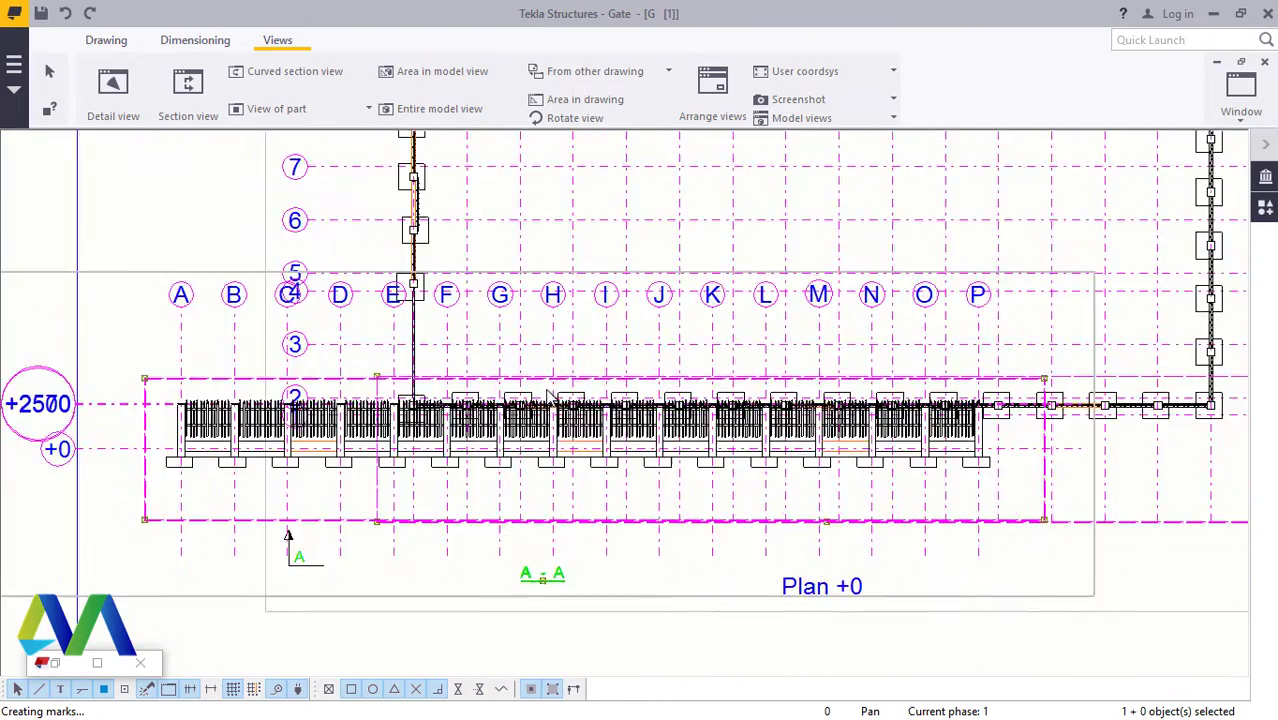
Step: Drag section A-A below the Plan +0 view and nudge it slightly lower
{"action": "scroll", "coordinate": [548, 395], "scroll_direction": "down", "scroll_amount": 4}
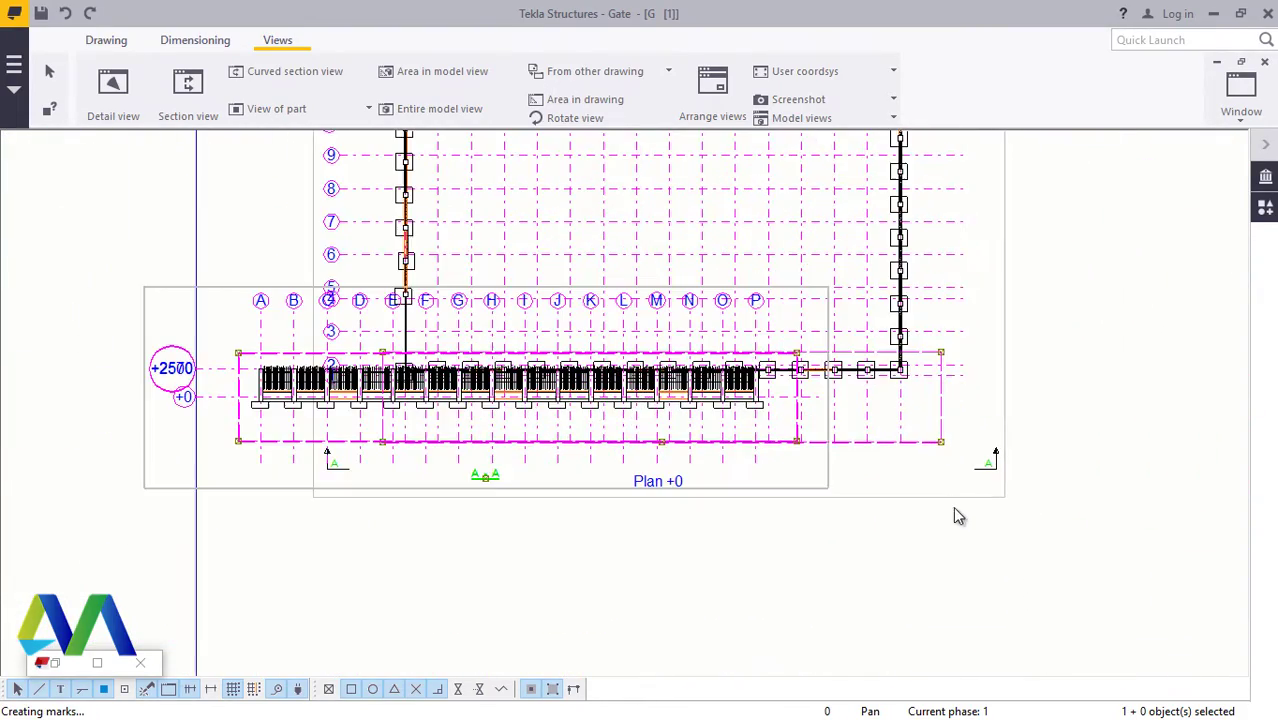
{"action": "scroll", "coordinate": [760, 402], "scroll_direction": "down", "scroll_amount": 2}
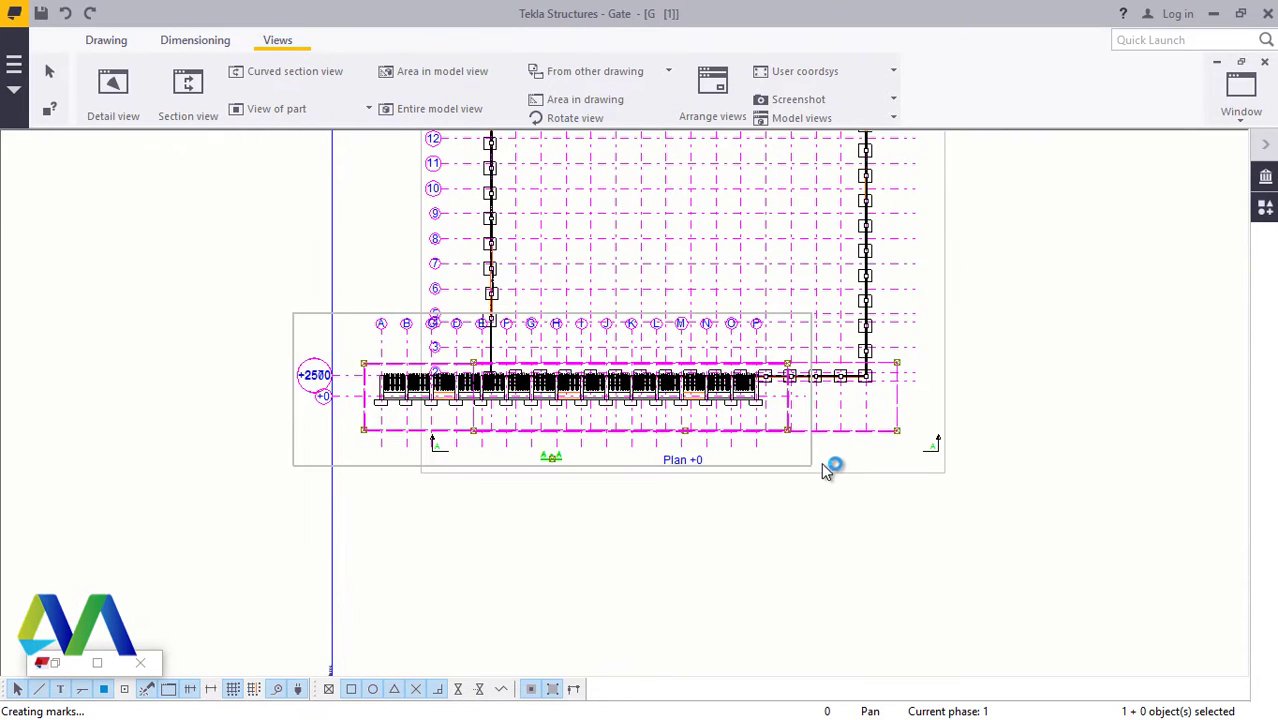
{"action": "mouse_move", "coordinate": [822, 466]}
{"action": "left_mouse_down"}
{"action": "mouse_move", "coordinate": [956, 583]}
{"action": "mouse_move", "coordinate": [985, 625]}
{"action": "mouse_move", "coordinate": [987, 660]}
{"action": "left_mouse_up"}
{"action": "scroll", "coordinate": [742, 422], "scroll_direction": "down", "scroll_amount": 1}
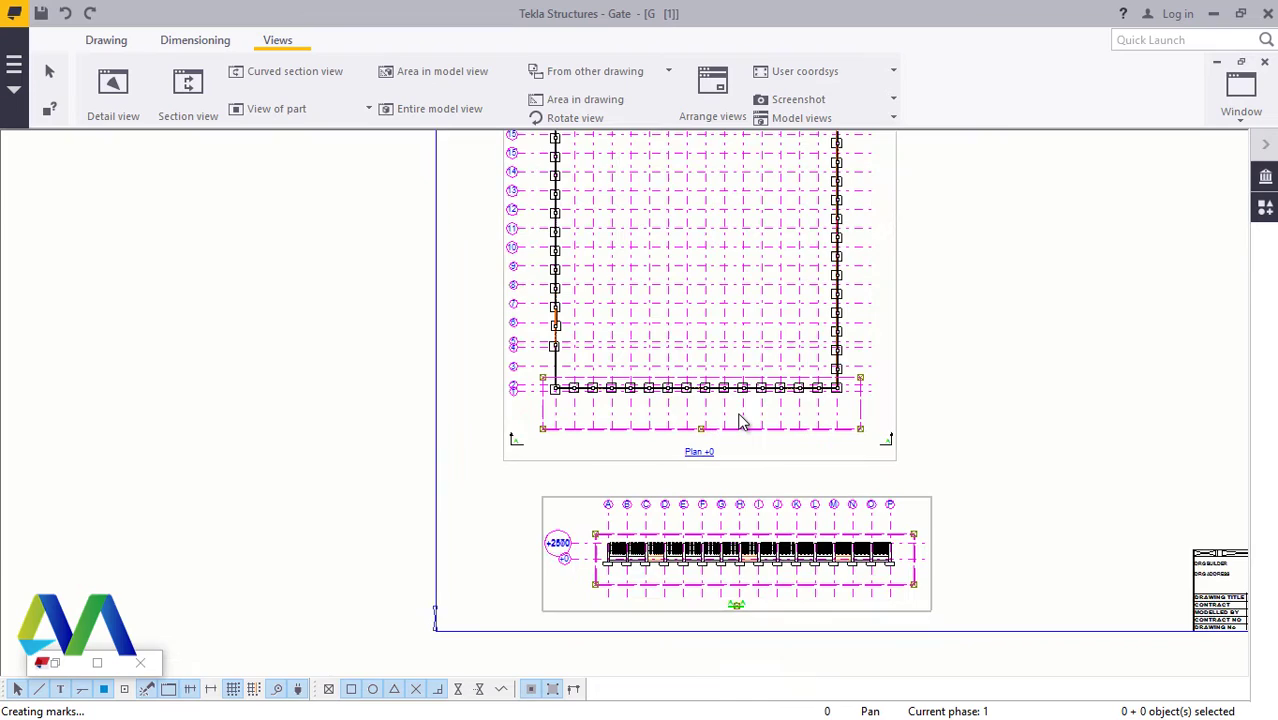
{"action": "scroll", "coordinate": [870, 599], "scroll_direction": "up", "scroll_amount": 6}
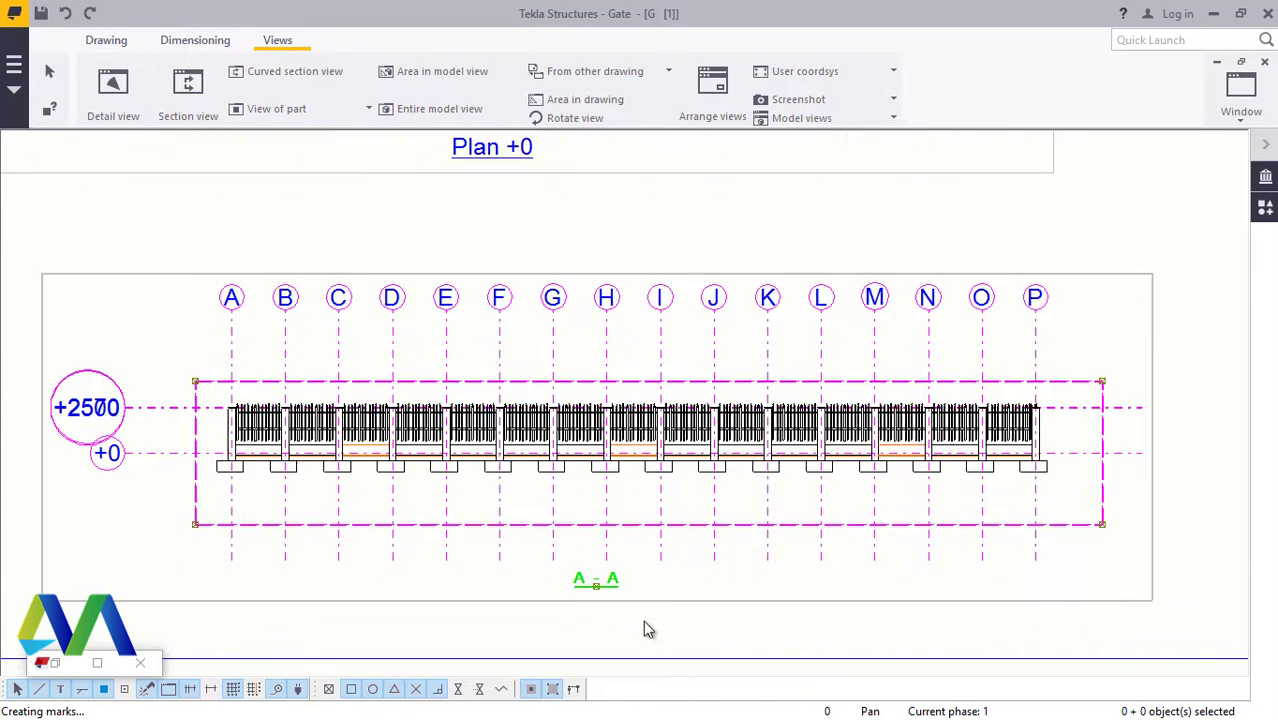
{"action": "scroll", "coordinate": [657, 572], "scroll_direction": "down", "scroll_amount": 1}
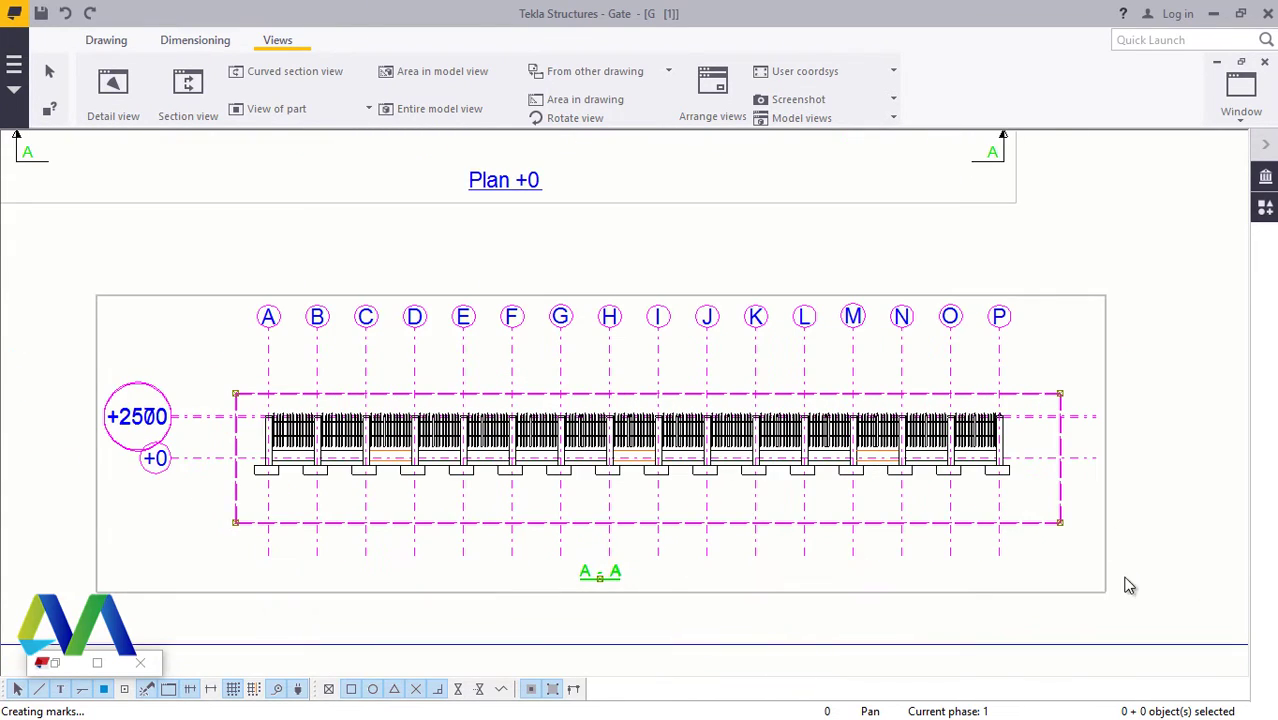
{"action": "left_click_drag", "start_coordinate": [1105, 547], "coordinate": [1118, 541]}
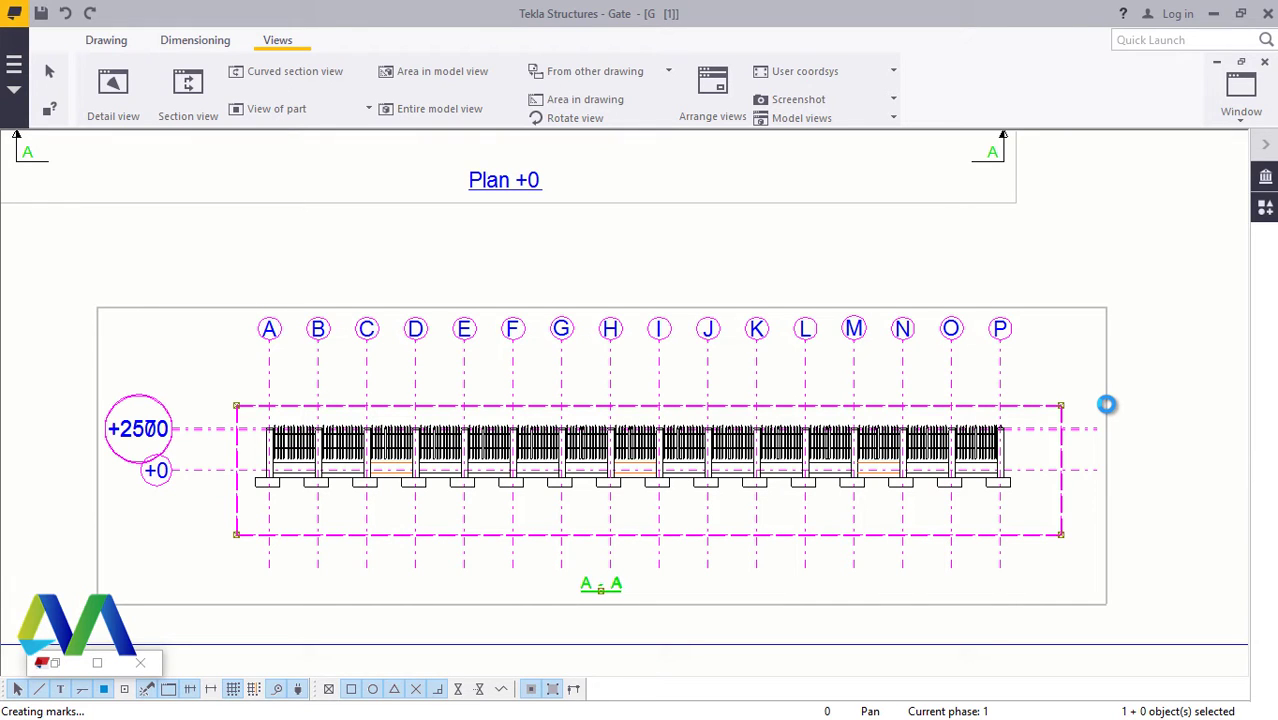
Step: Set the section A-A view scale to 100 in its view properties and apply it
{"action": "double_click", "coordinate": [435, 490]}
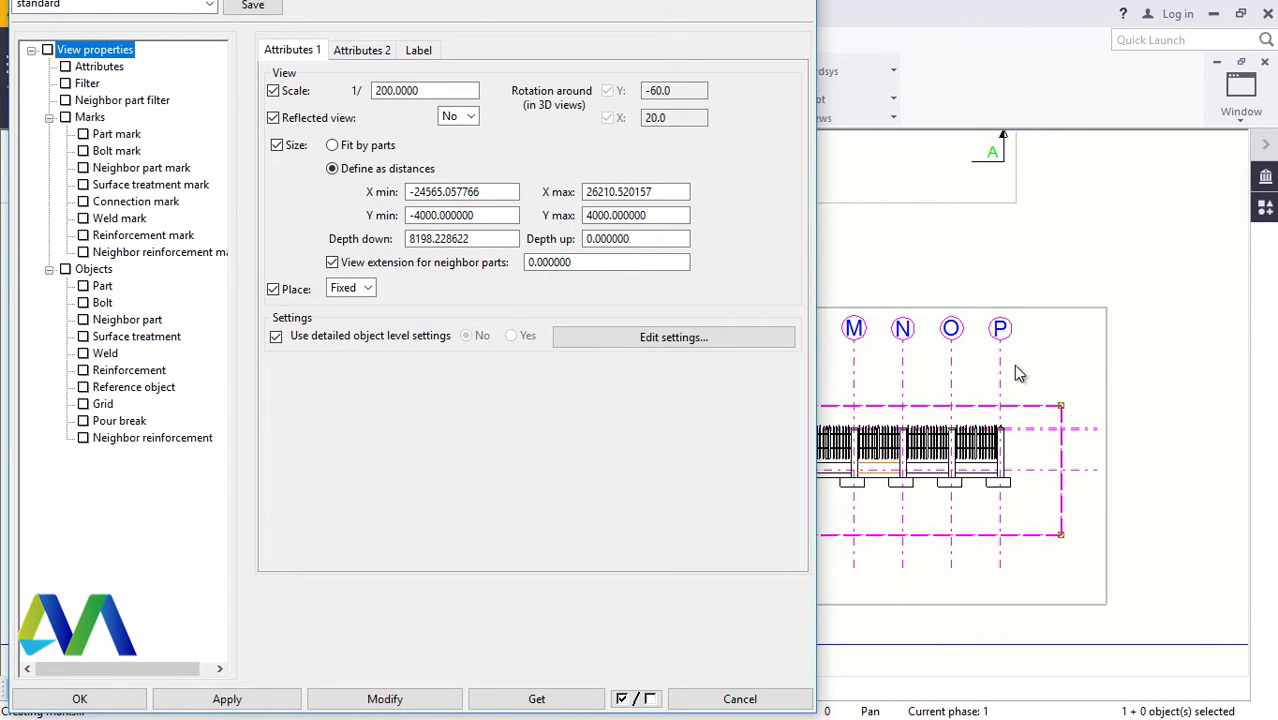
{"action": "left_click_drag", "start_coordinate": [420, 90], "coordinate": [391, 90]}
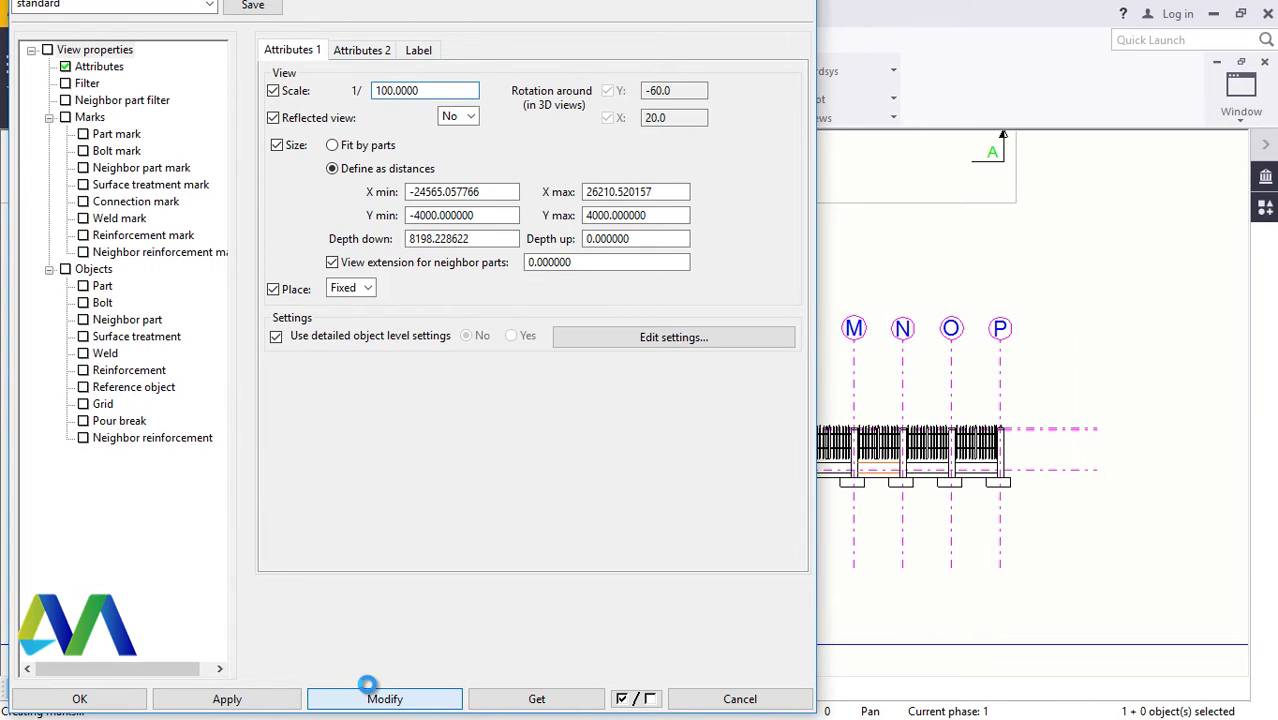
{"action": "left_click", "coordinate": [368, 686]}
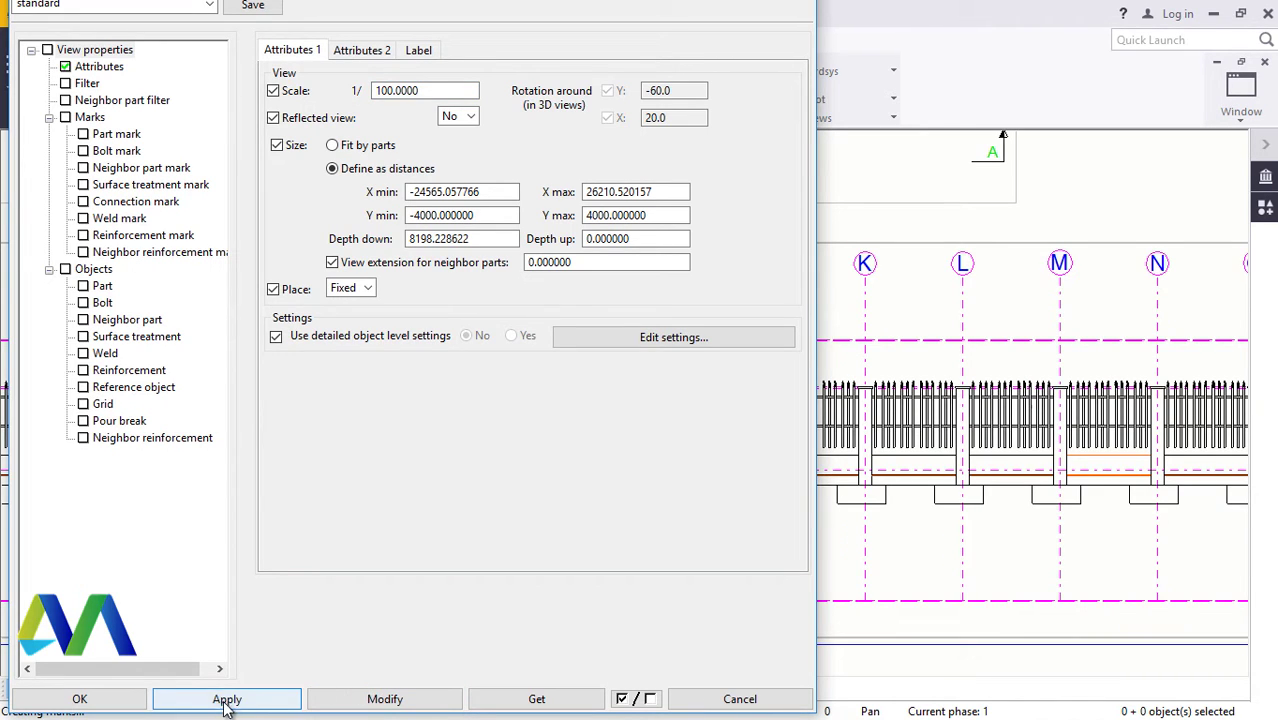
{"action": "left_click", "coordinate": [262, 698]}
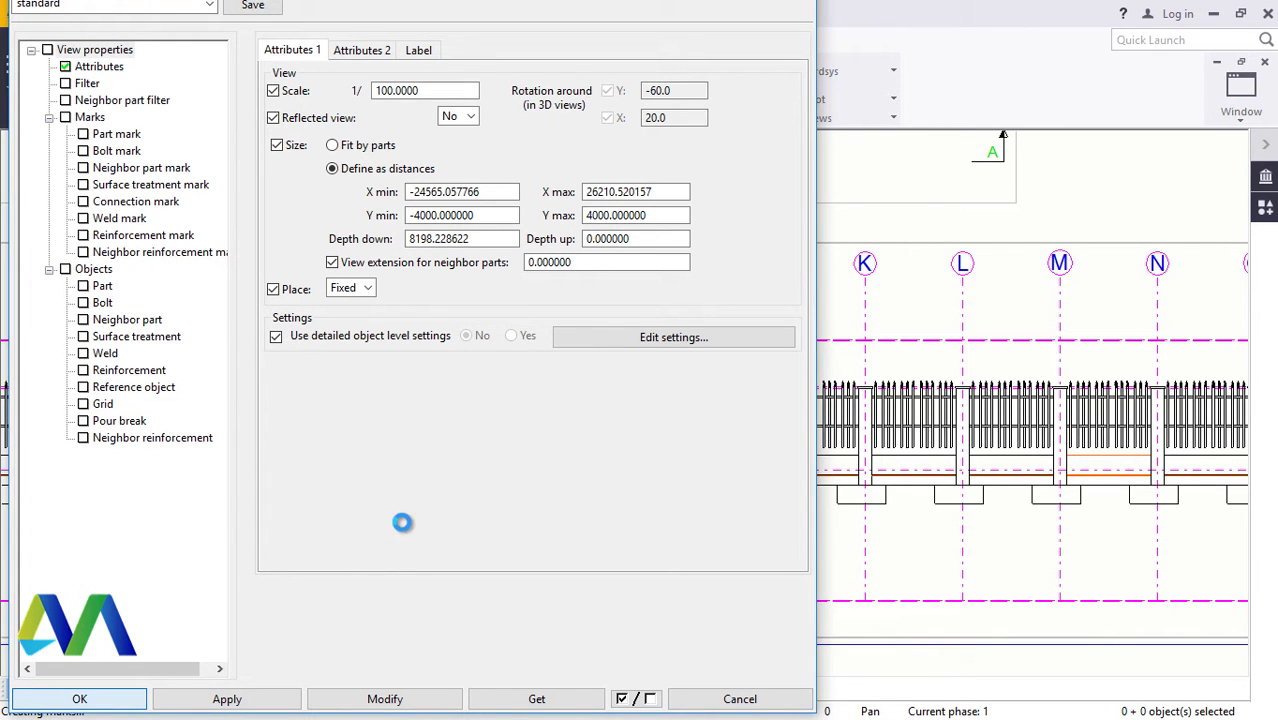
Step: Move the enlarged section A-A view right and slightly up beneath Plan +0
{"action": "scroll", "coordinate": [407, 446], "scroll_direction": "down", "scroll_amount": 3}
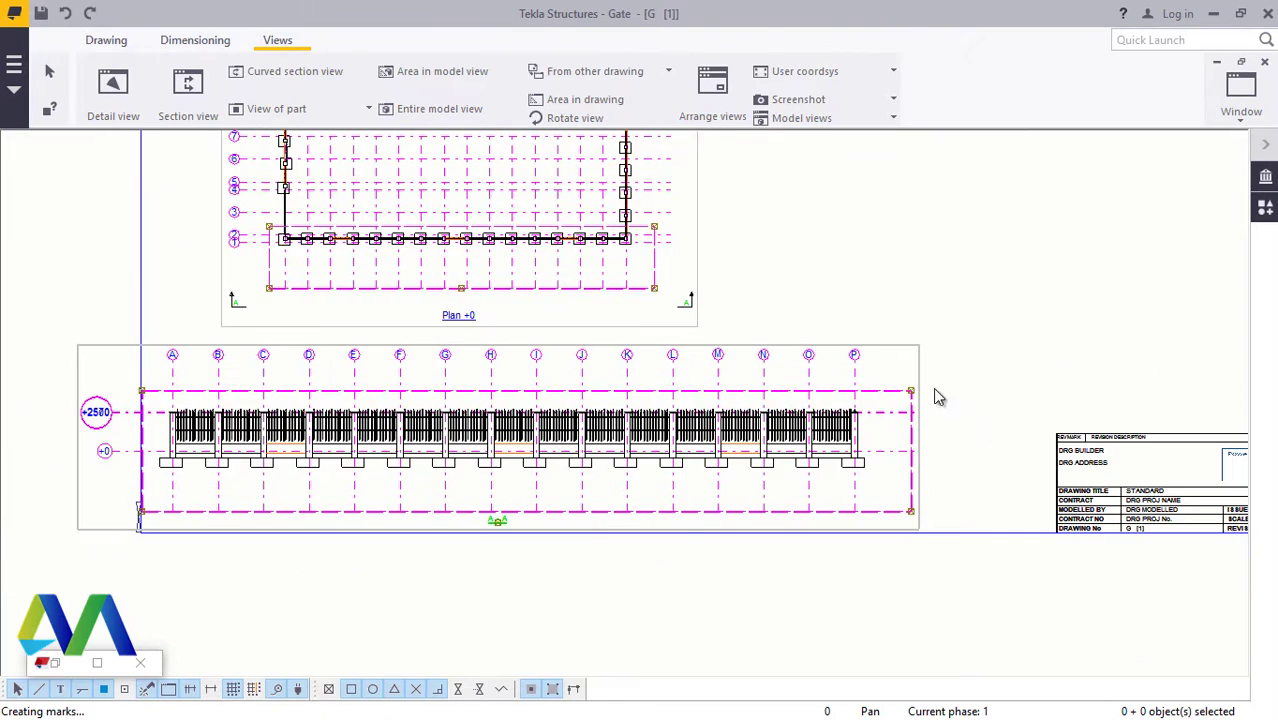
{"action": "left_click_drag", "start_coordinate": [926, 346], "coordinate": [994, 341]}
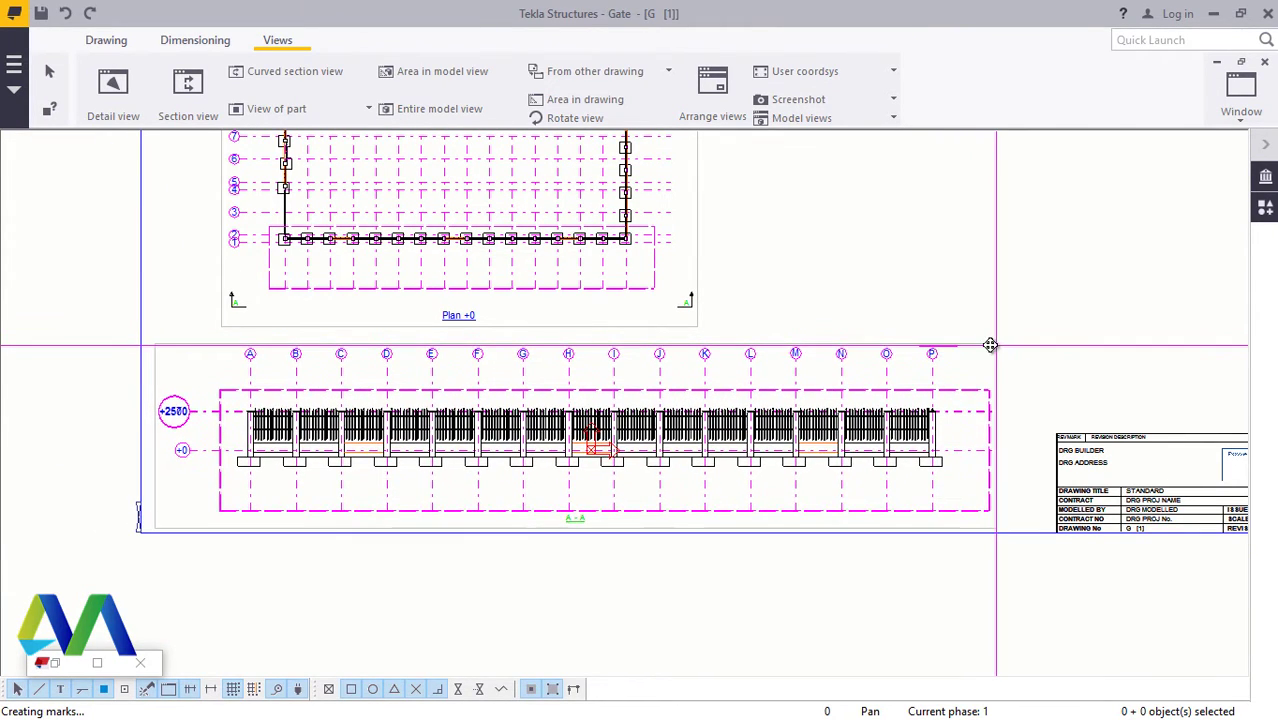
{"action": "scroll", "coordinate": [410, 440], "scroll_direction": "up", "scroll_amount": 4}
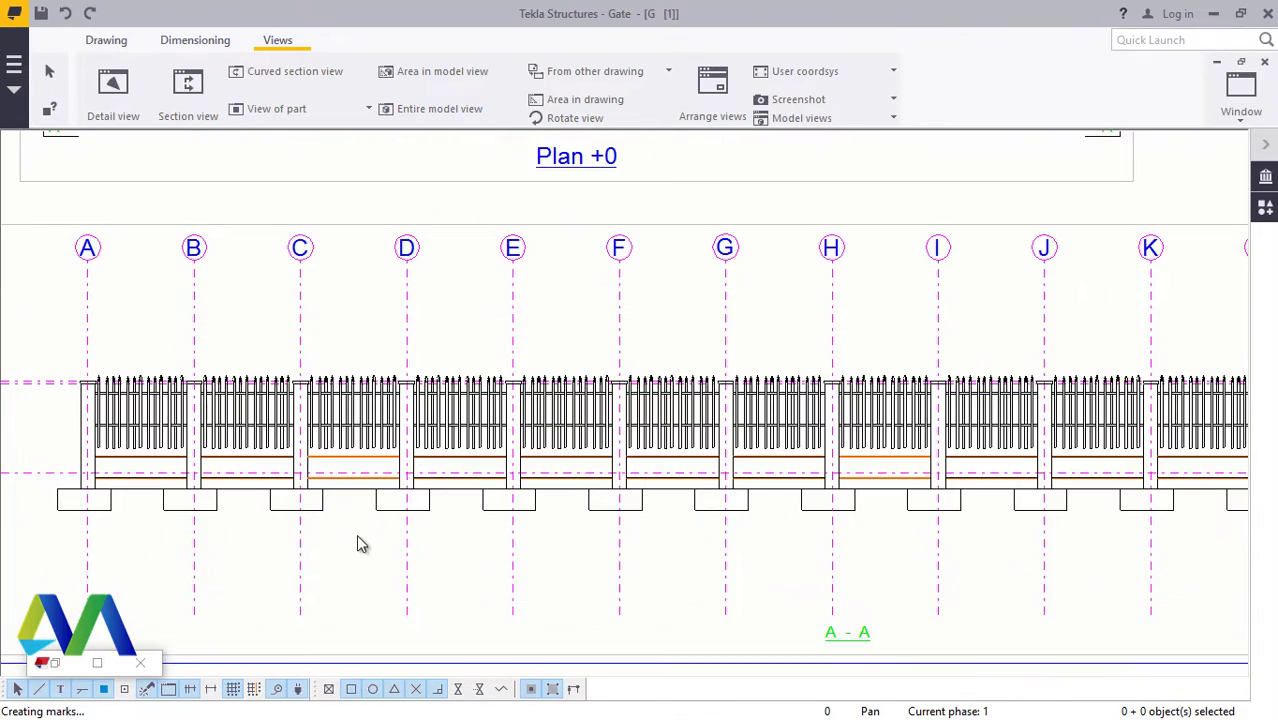
{"action": "scroll", "coordinate": [455, 373], "scroll_direction": "up", "scroll_amount": 2}
{"action": "scroll", "coordinate": [416, 362], "scroll_direction": "down", "scroll_amount": 3}
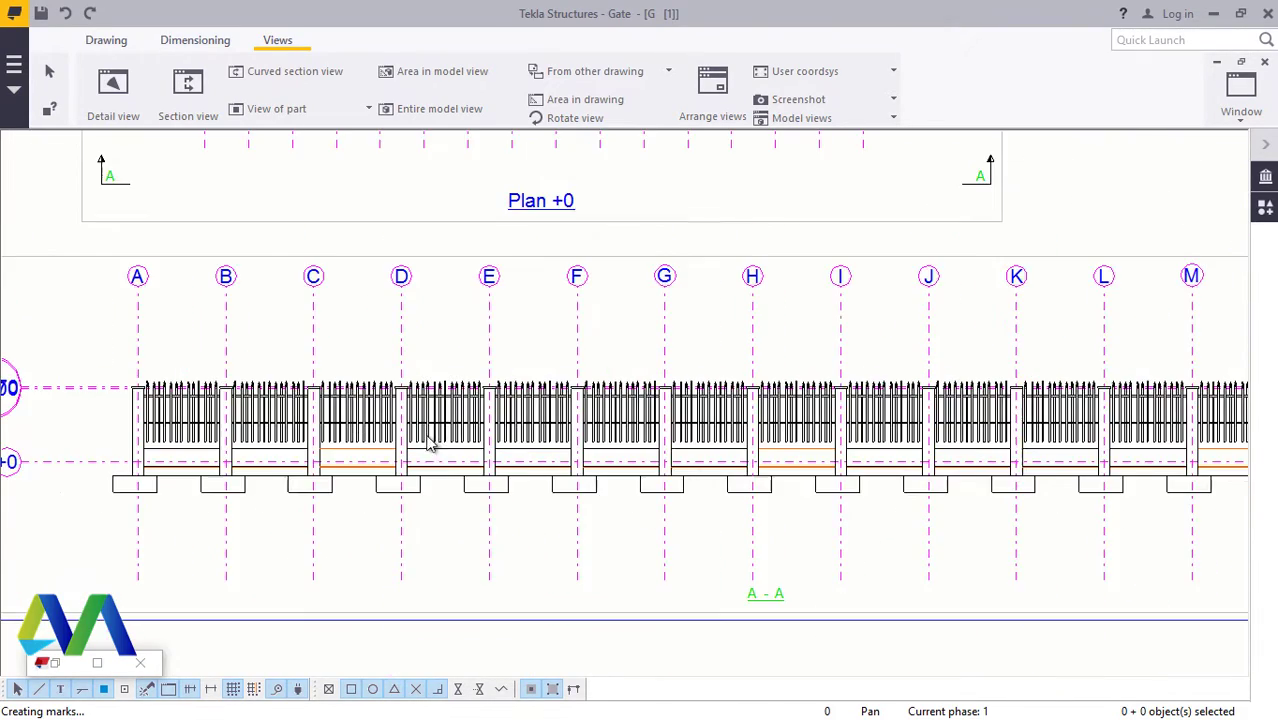
{"action": "scroll", "coordinate": [680, 478], "scroll_direction": "up", "scroll_amount": 1}
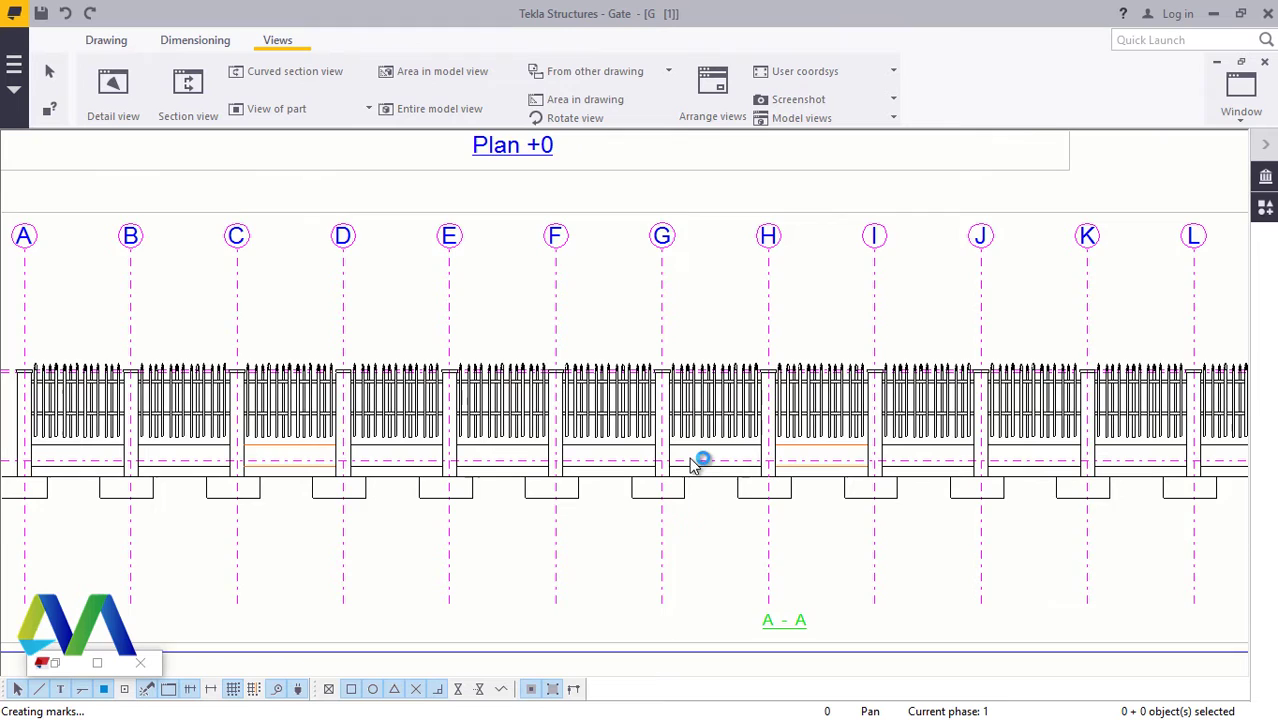
{"action": "scroll", "coordinate": [690, 466], "scroll_direction": "down", "scroll_amount": 1}
{"action": "scroll", "coordinate": [412, 483], "scroll_direction": "down", "scroll_amount": 1}
{"action": "scroll", "coordinate": [441, 405], "scroll_direction": "down", "scroll_amount": 1}
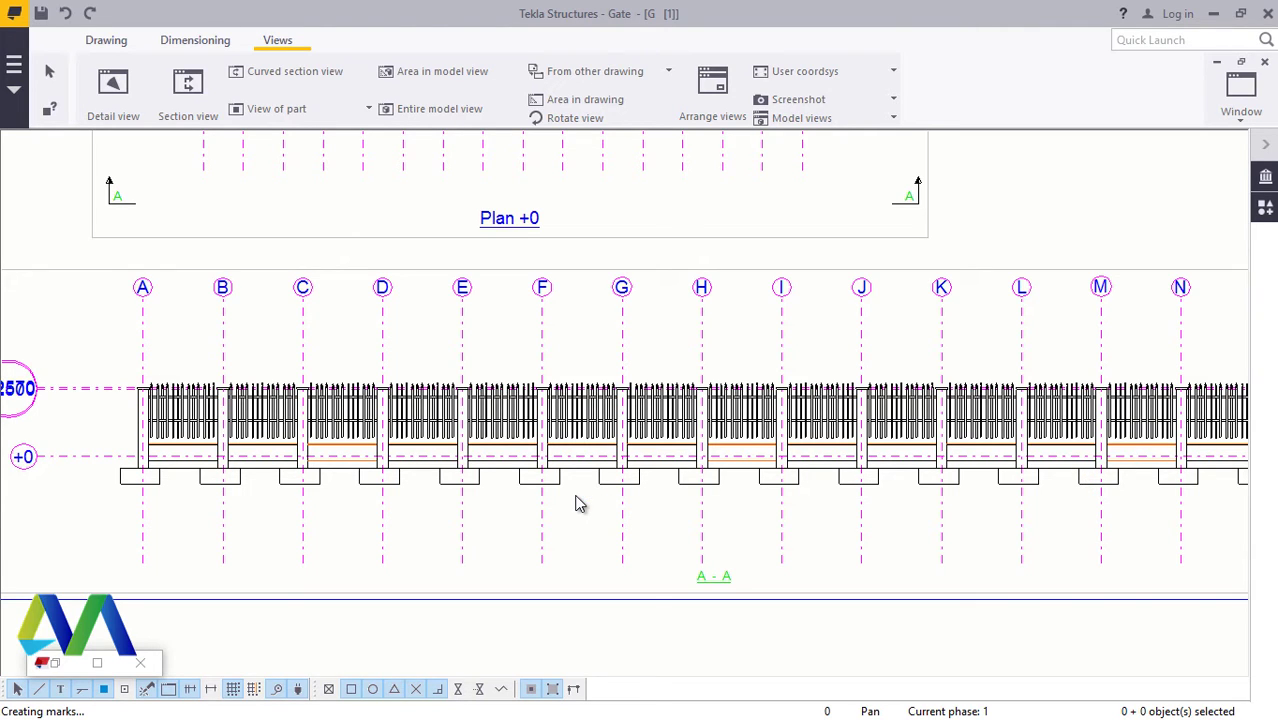
Step: Start a horizontal dimension and pick the first gridline points along the fence footings
{"action": "left_click", "coordinate": [190, 40]}
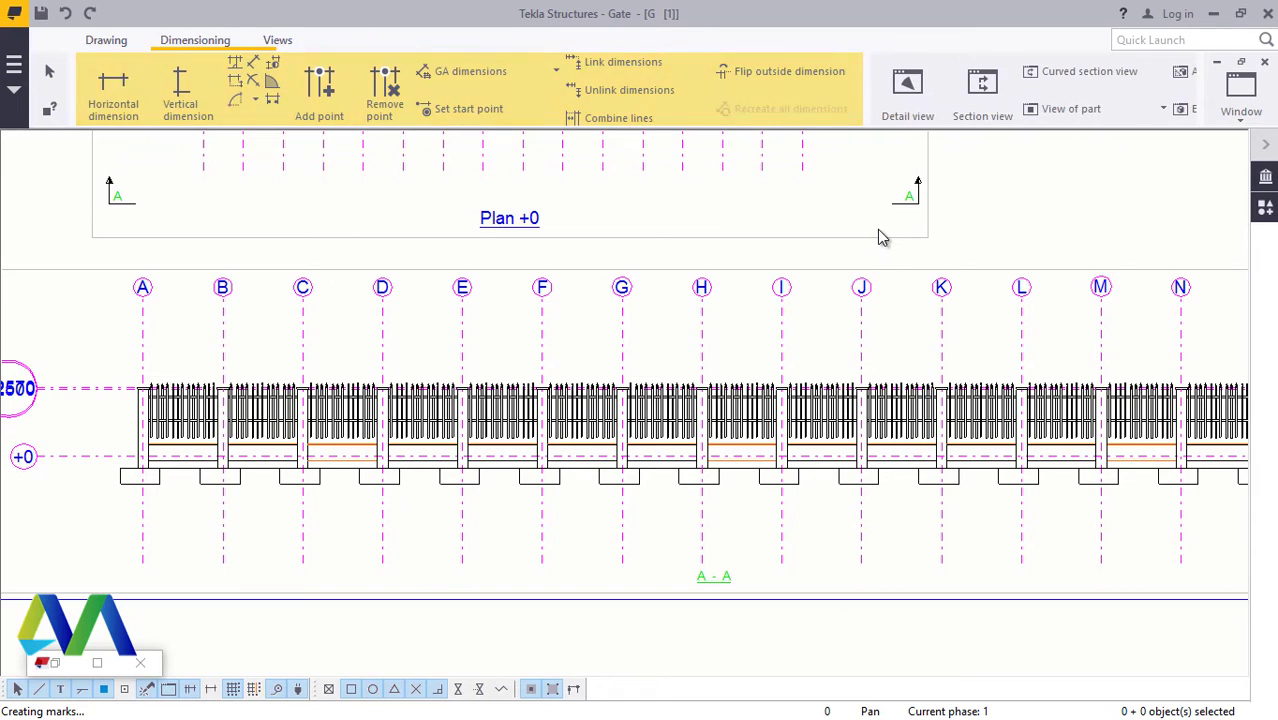
{"action": "left_click", "coordinate": [113, 95]}
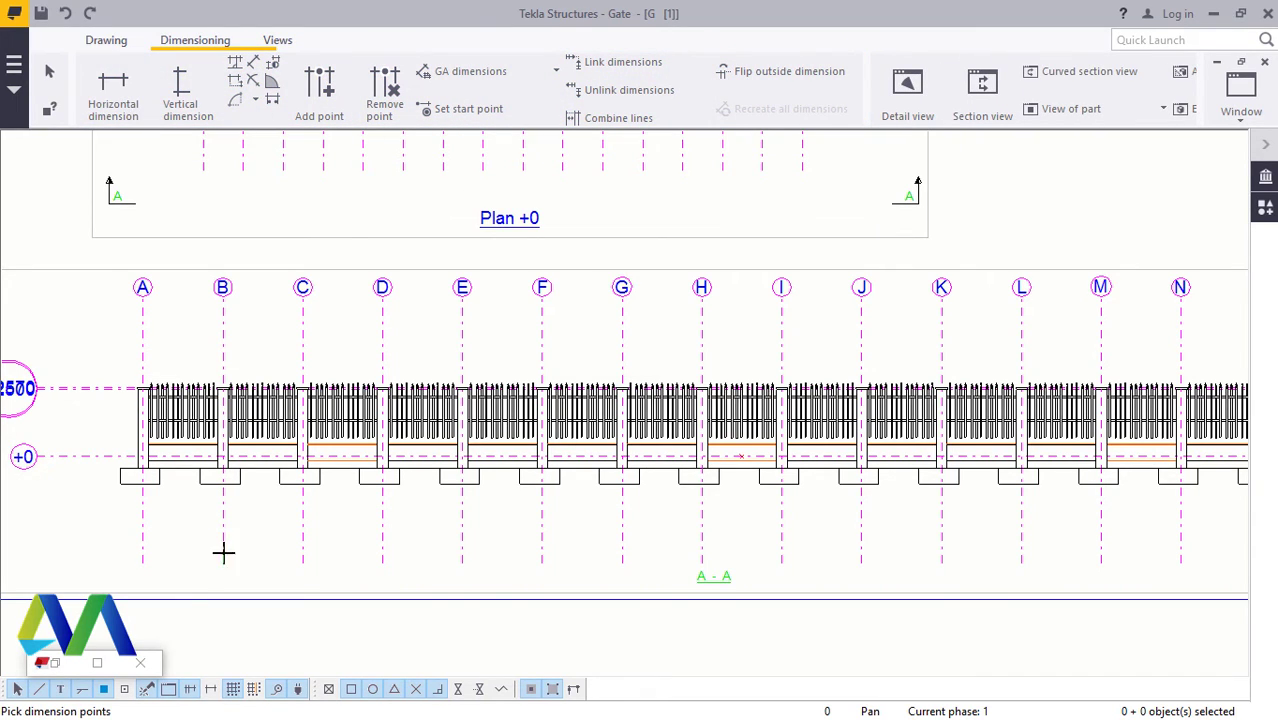
{"action": "scroll", "coordinate": [160, 550], "scroll_direction": "up", "scroll_amount": 4}
{"action": "scroll", "coordinate": [132, 450], "scroll_direction": "up", "scroll_amount": 2}
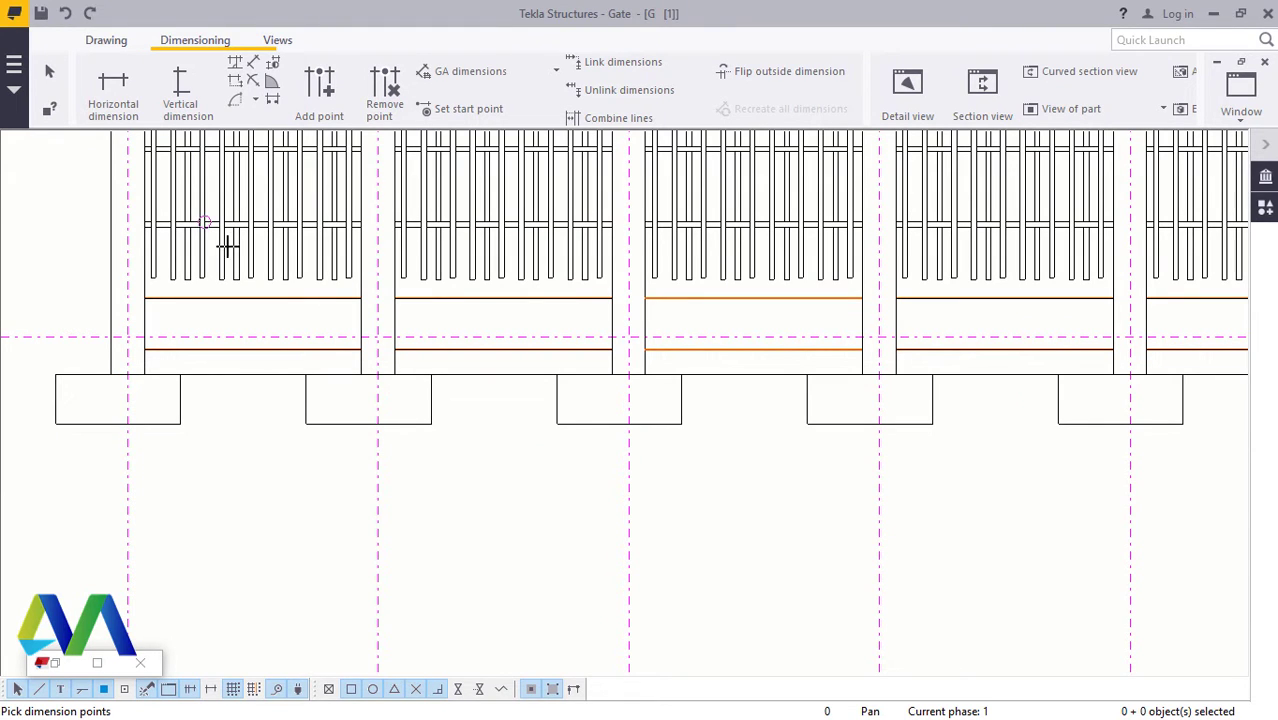
{"action": "left_click", "coordinate": [127, 424]}
{"action": "left_click", "coordinate": [378, 424]}
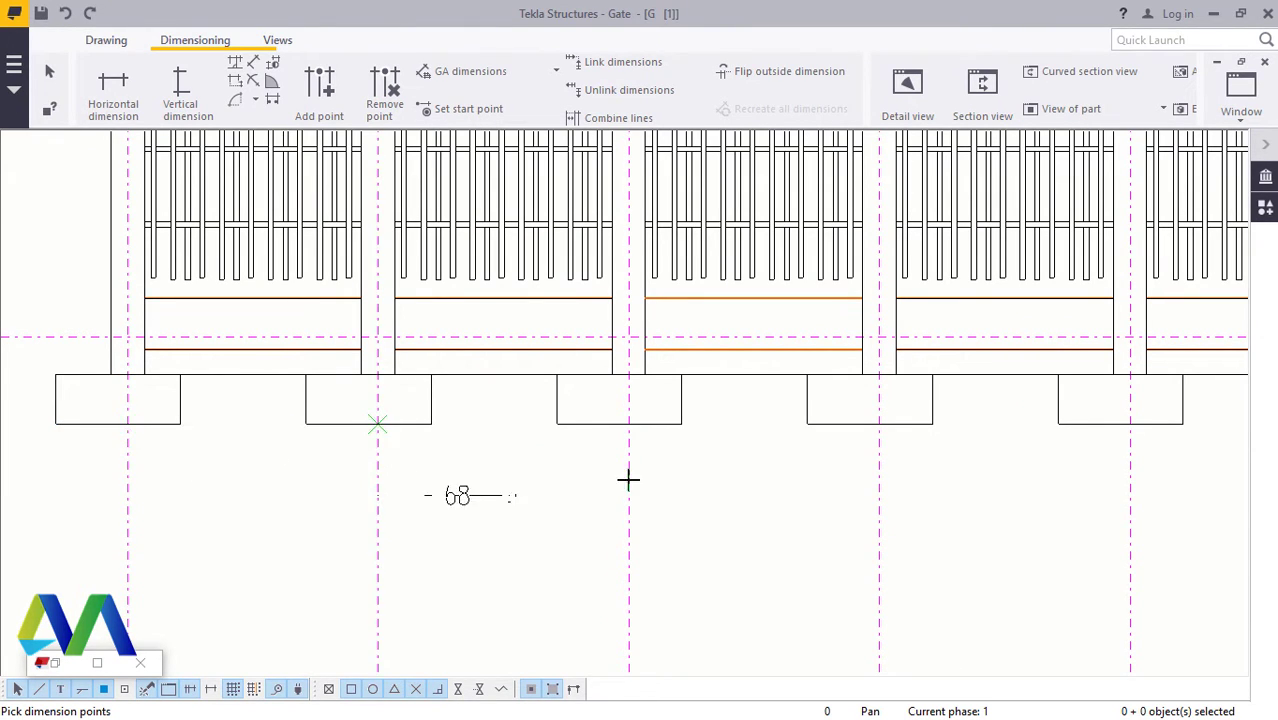
{"action": "left_click", "coordinate": [628, 424]}
{"action": "middle_click", "coordinate": [628, 426]}
{"action": "left_click", "coordinate": [645, 469]}
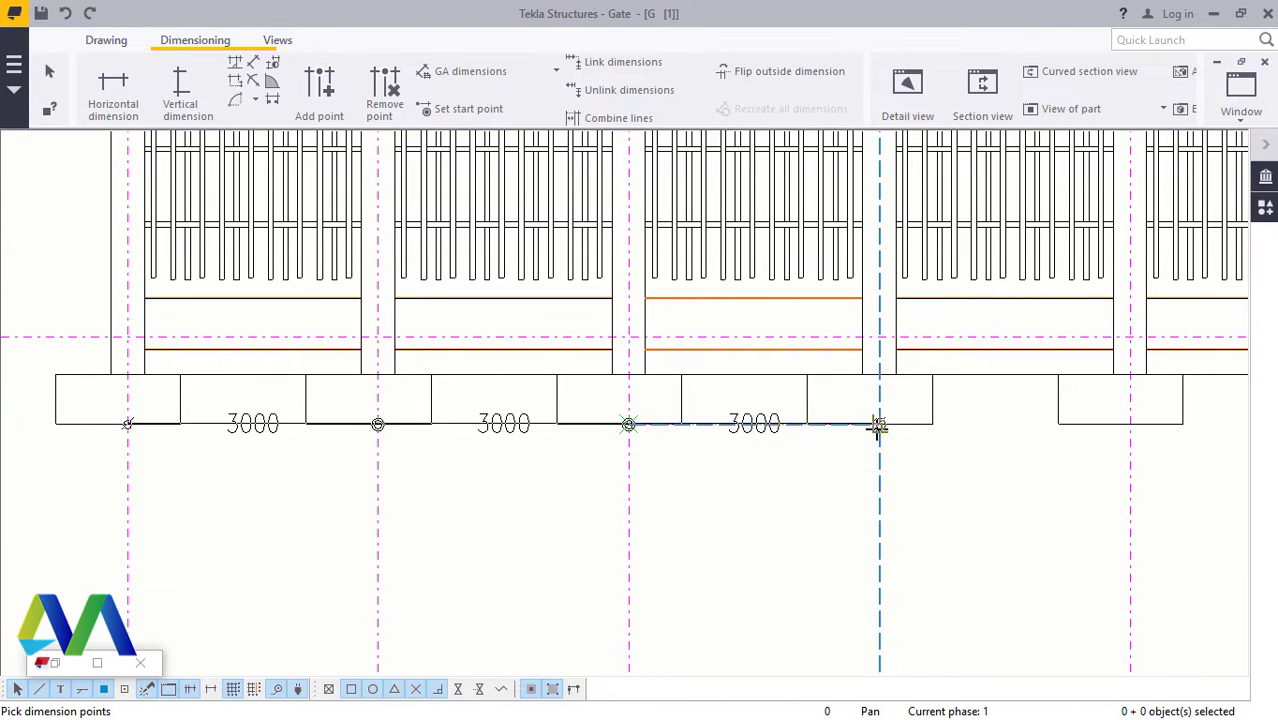
Step: Add a second dimension chain at the next gridline and end the point picking
{"action": "scroll", "coordinate": [548, 456], "scroll_direction": "down", "scroll_amount": 1}
{"action": "left_click", "coordinate": [735, 422]}
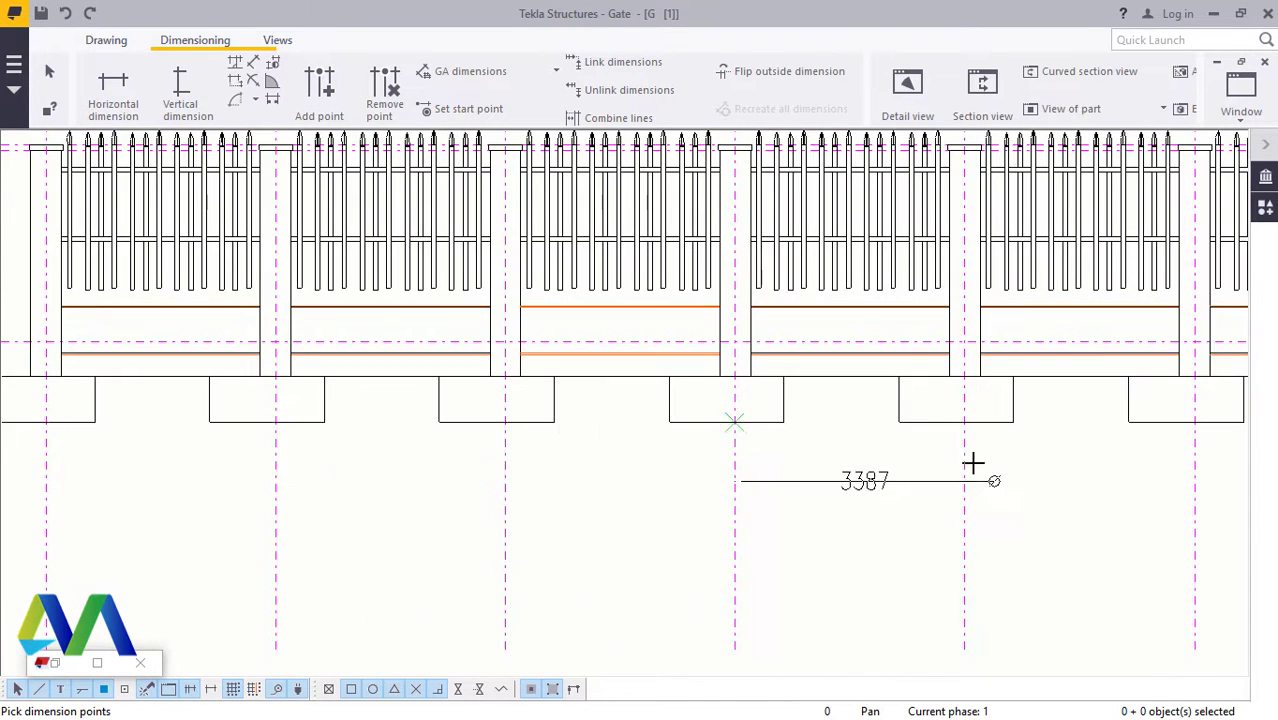
{"action": "scroll", "coordinate": [699, 445], "scroll_direction": "down", "scroll_amount": 3}
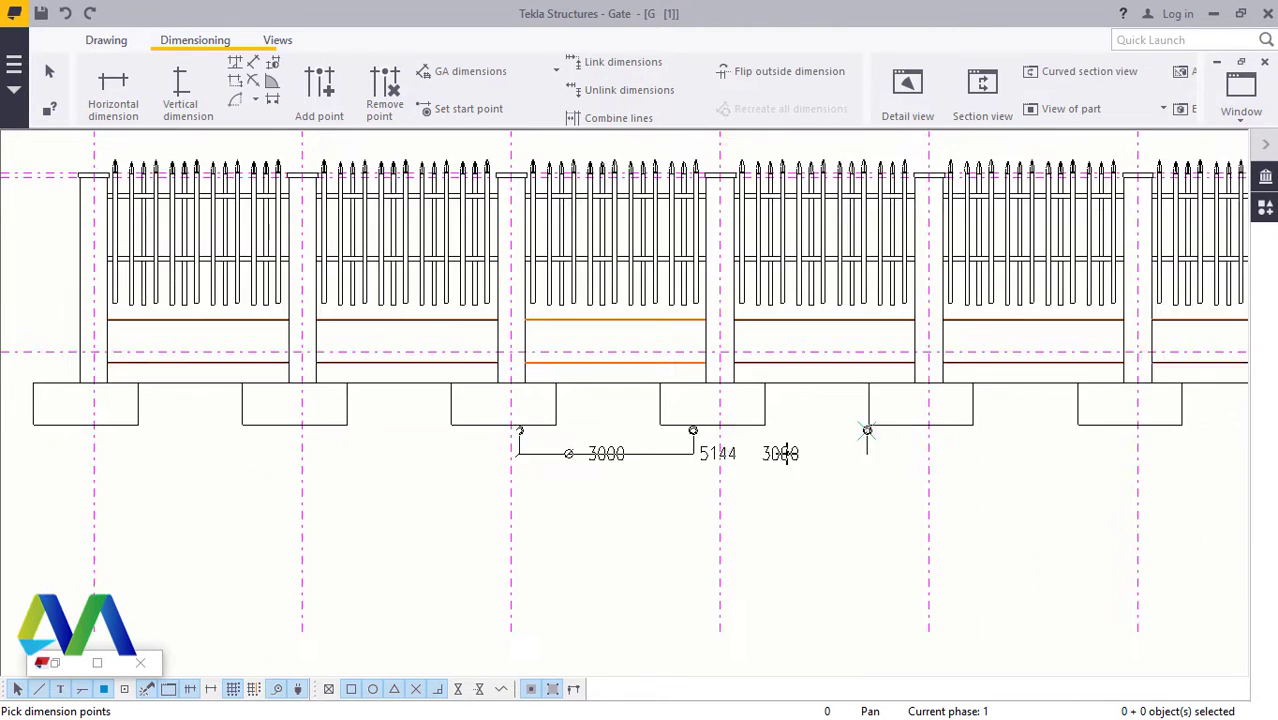
{"action": "scroll", "coordinate": [805, 440], "scroll_direction": "up", "scroll_amount": 3}
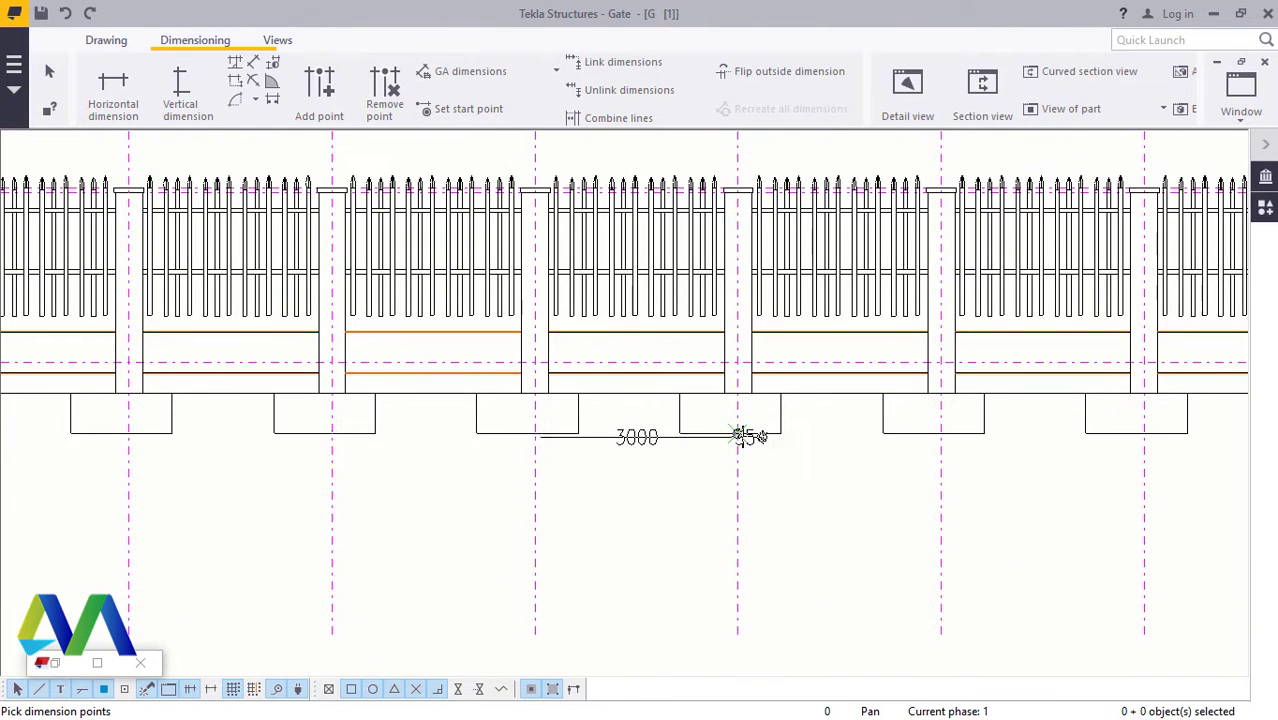
{"action": "scroll", "coordinate": [735, 432], "scroll_direction": "up", "scroll_amount": 6}
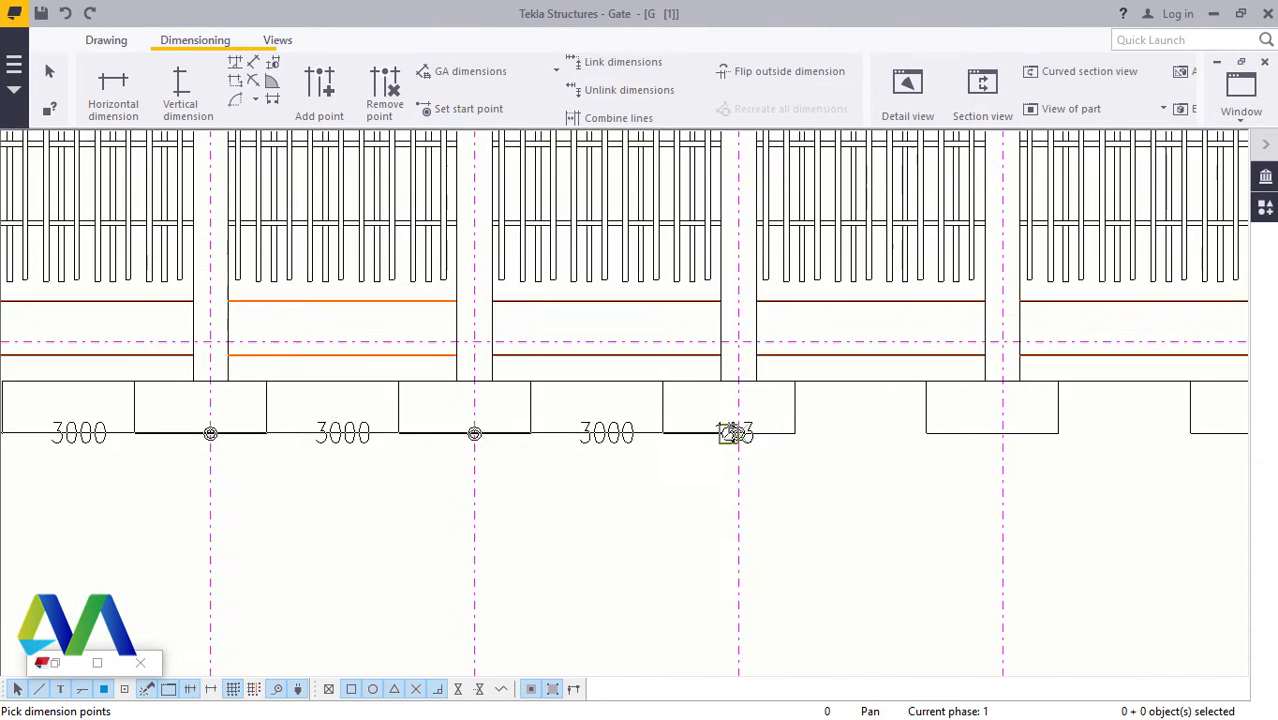
{"action": "left_click", "coordinate": [743, 432]}
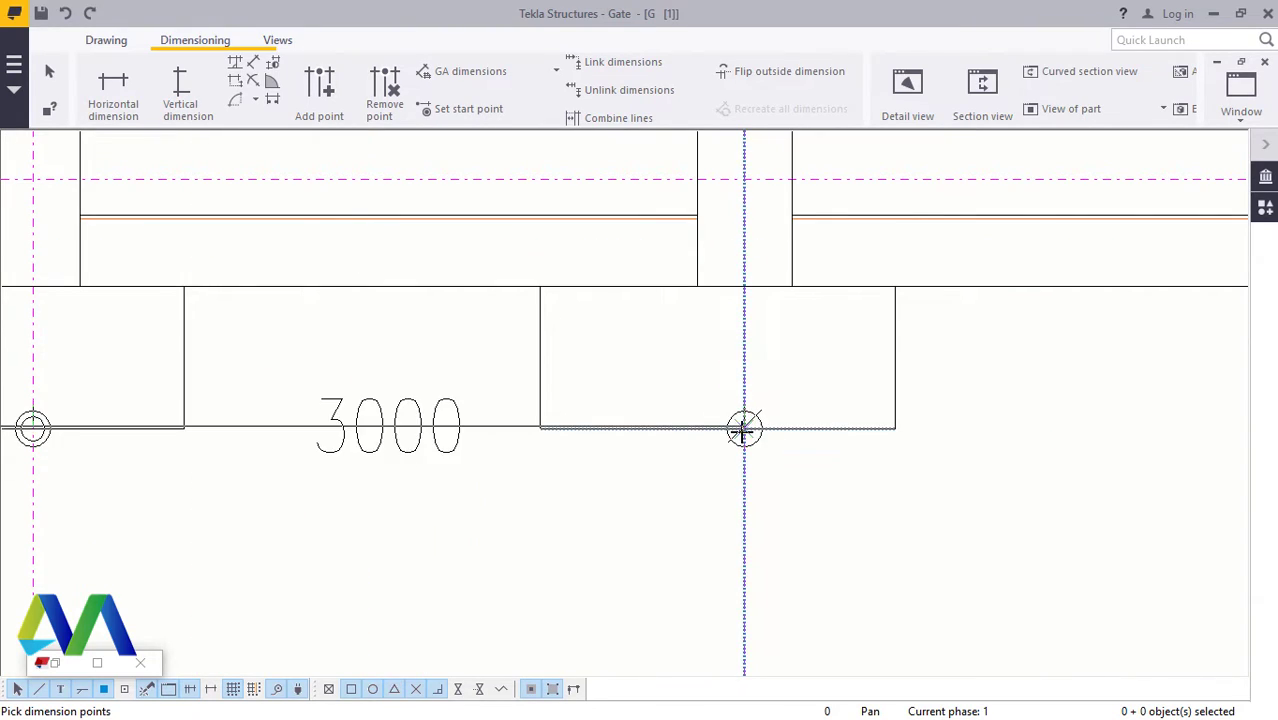
{"action": "middle_click", "coordinate": [741, 431]}
{"action": "scroll", "coordinate": [590, 453], "scroll_direction": "down", "scroll_amount": 4}
{"action": "scroll", "coordinate": [748, 492], "scroll_direction": "down", "scroll_amount": 5}
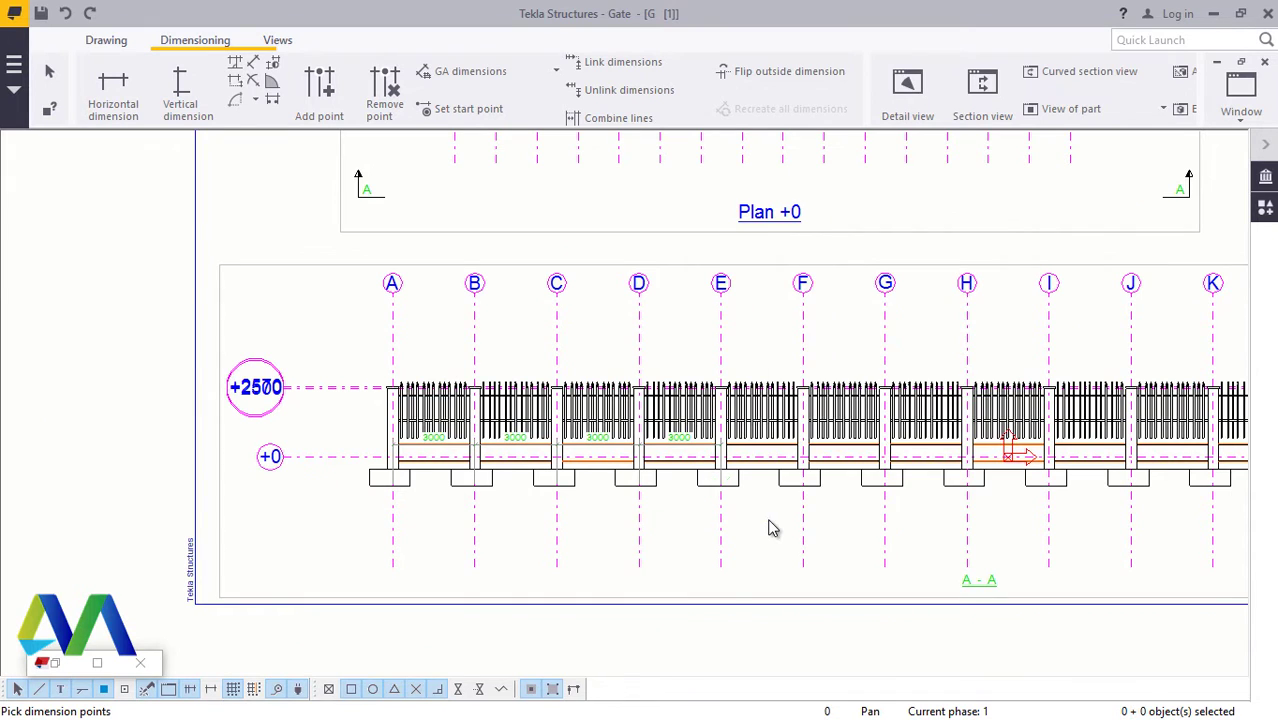
{"action": "right_click", "coordinate": [772, 528]}
{"action": "left_click", "coordinate": [850, 216]}
Step: Undo those dimensions and redo the horizontal chain with 3000 spans between footing gridlines
{"action": "scroll", "coordinate": [650, 340], "scroll_direction": "up", "scroll_amount": 4}
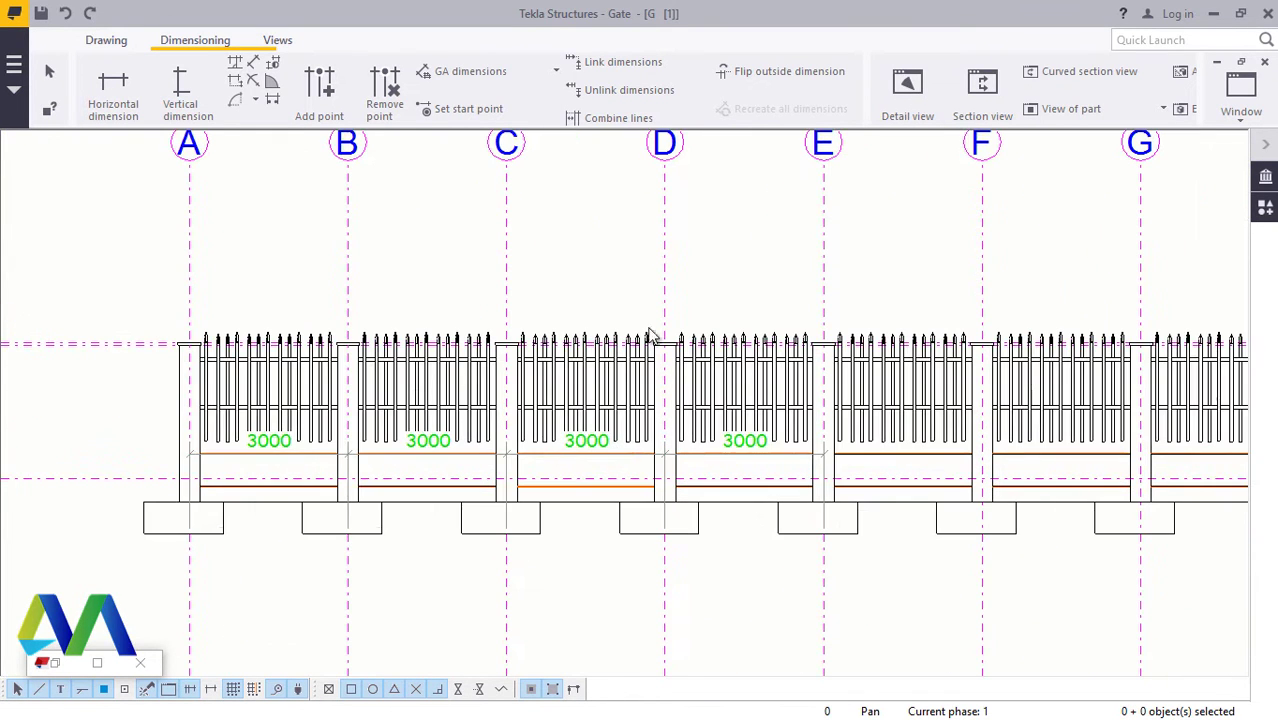
{"action": "left_click", "coordinate": [65, 13]}
{"action": "scroll", "coordinate": [258, 262], "scroll_direction": "up", "scroll_amount": 2}
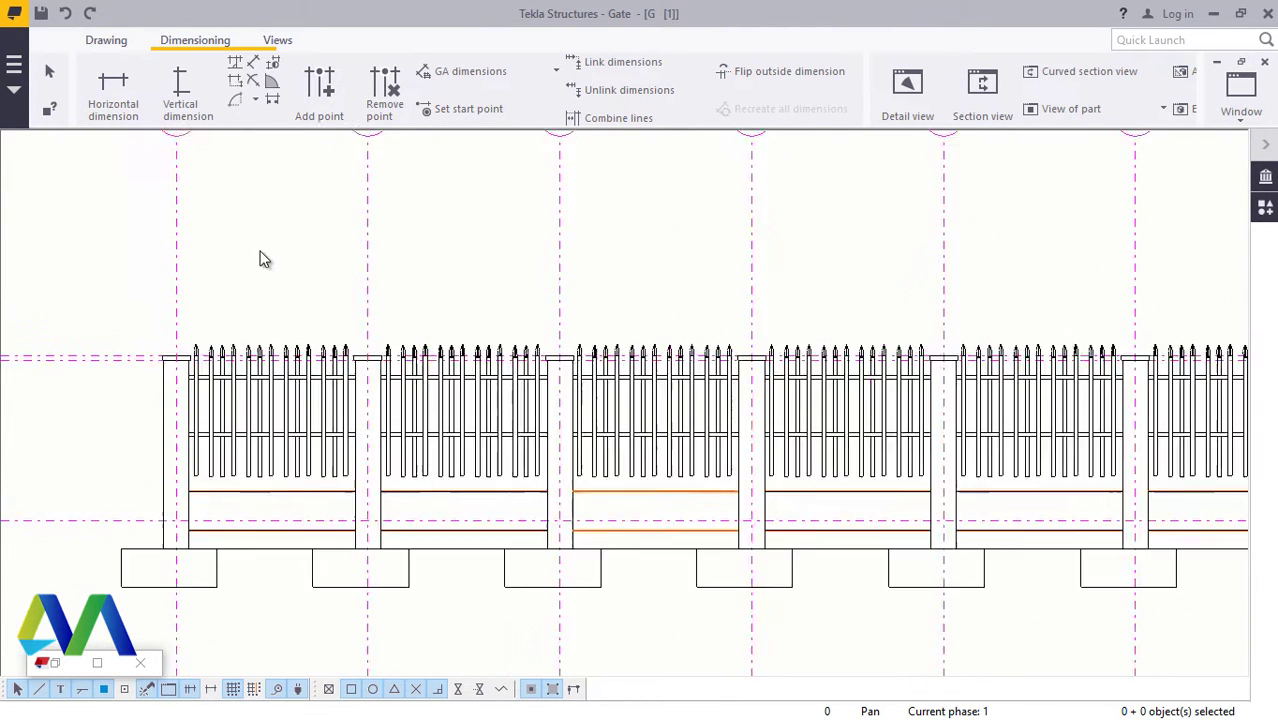
{"action": "left_click", "coordinate": [113, 87]}
{"action": "scroll", "coordinate": [231, 436], "scroll_direction": "up", "scroll_amount": 5}
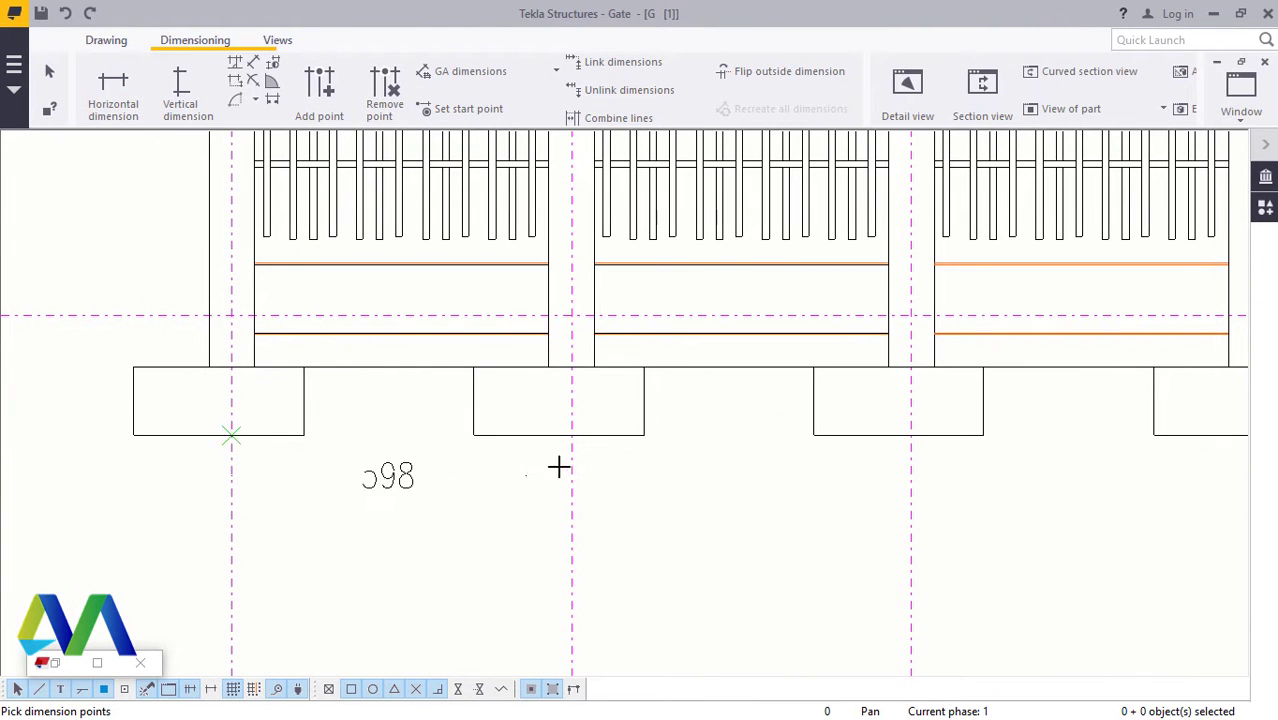
{"action": "left_click", "coordinate": [572, 447]}
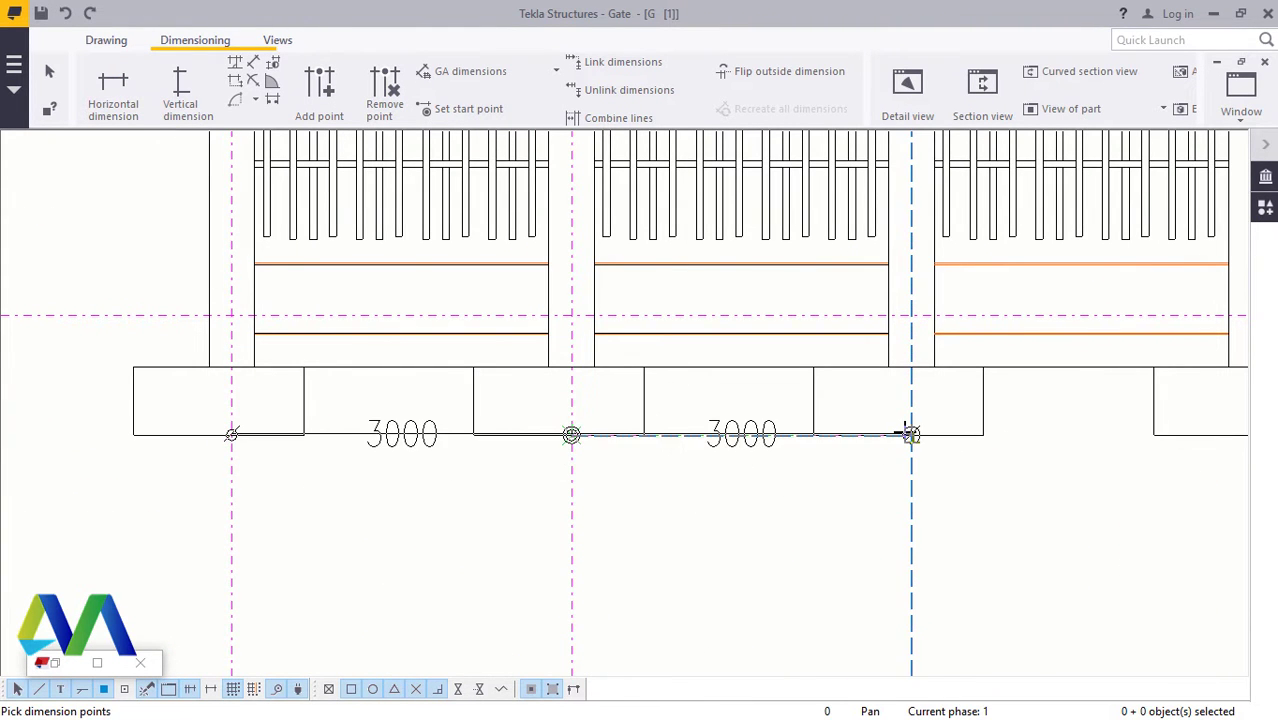
{"action": "scroll", "coordinate": [856, 486], "scroll_direction": "down", "scroll_amount": 2}
{"action": "left_click", "coordinate": [585, 448]}
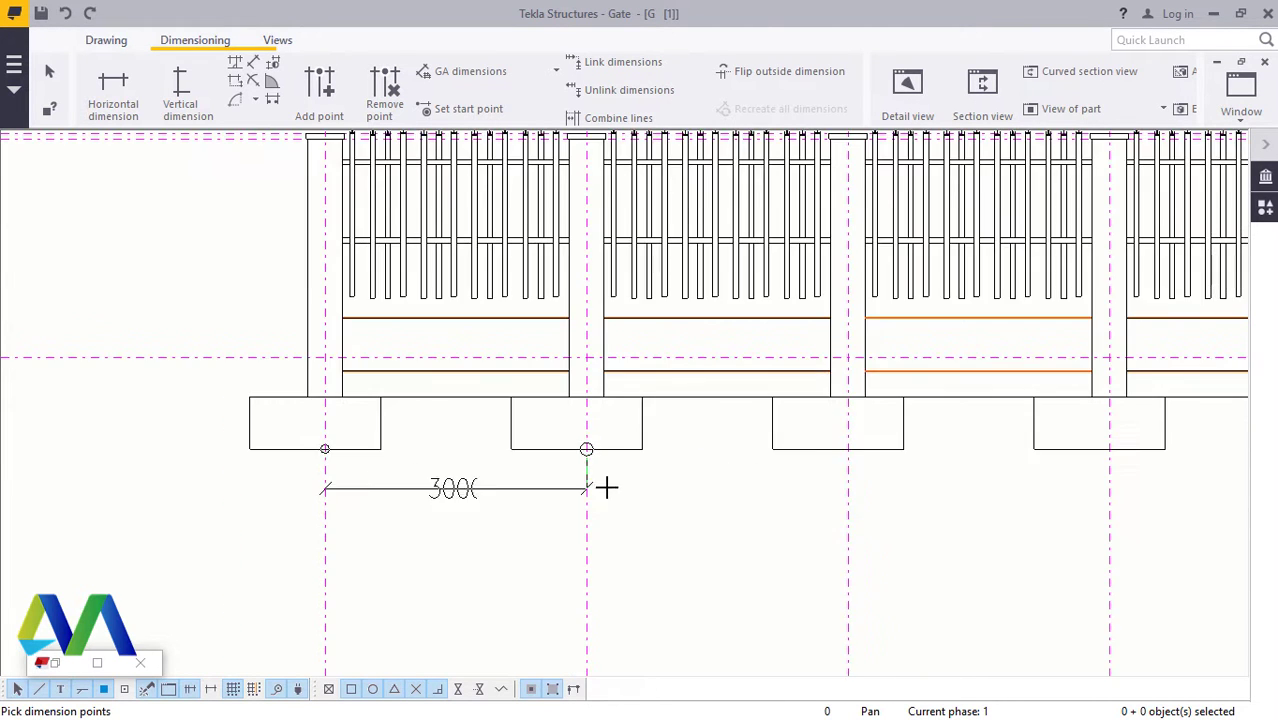
{"action": "scroll", "coordinate": [993, 508], "scroll_direction": "down", "scroll_amount": 2}
{"action": "scroll", "coordinate": [1055, 465], "scroll_direction": "up", "scroll_amount": 5}
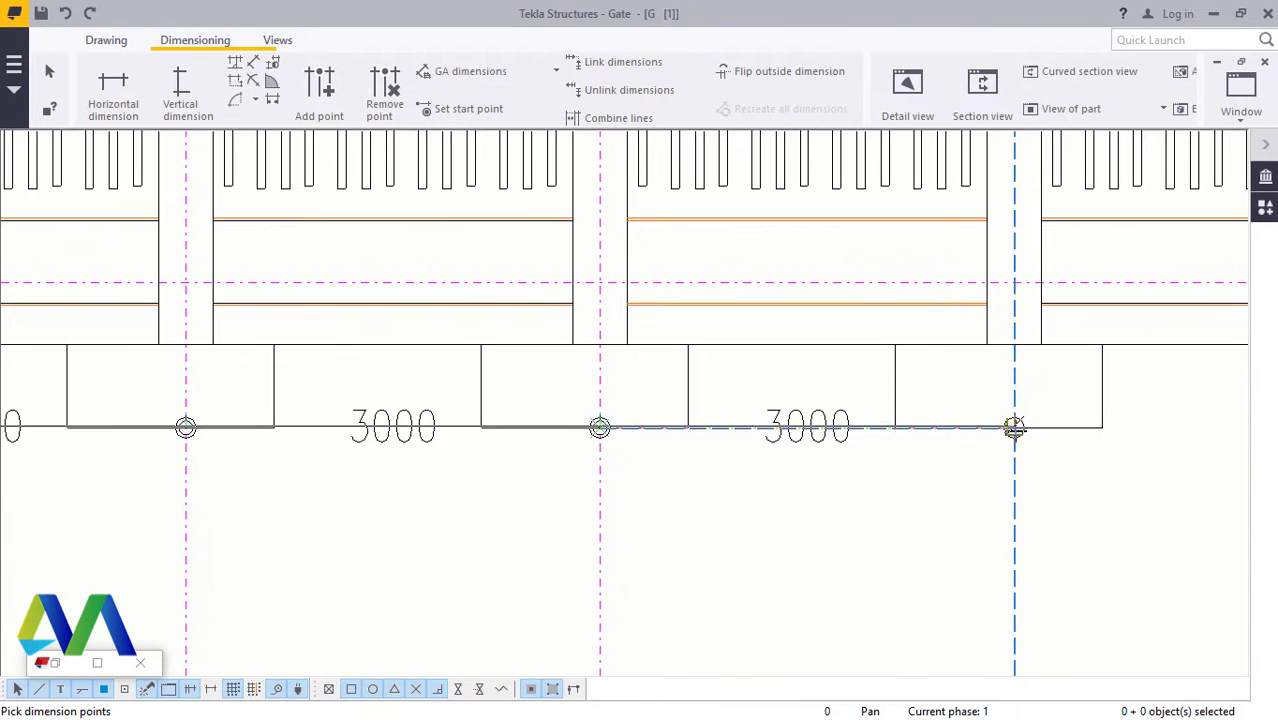
{"action": "scroll", "coordinate": [560, 480], "scroll_direction": "down", "scroll_amount": 3}
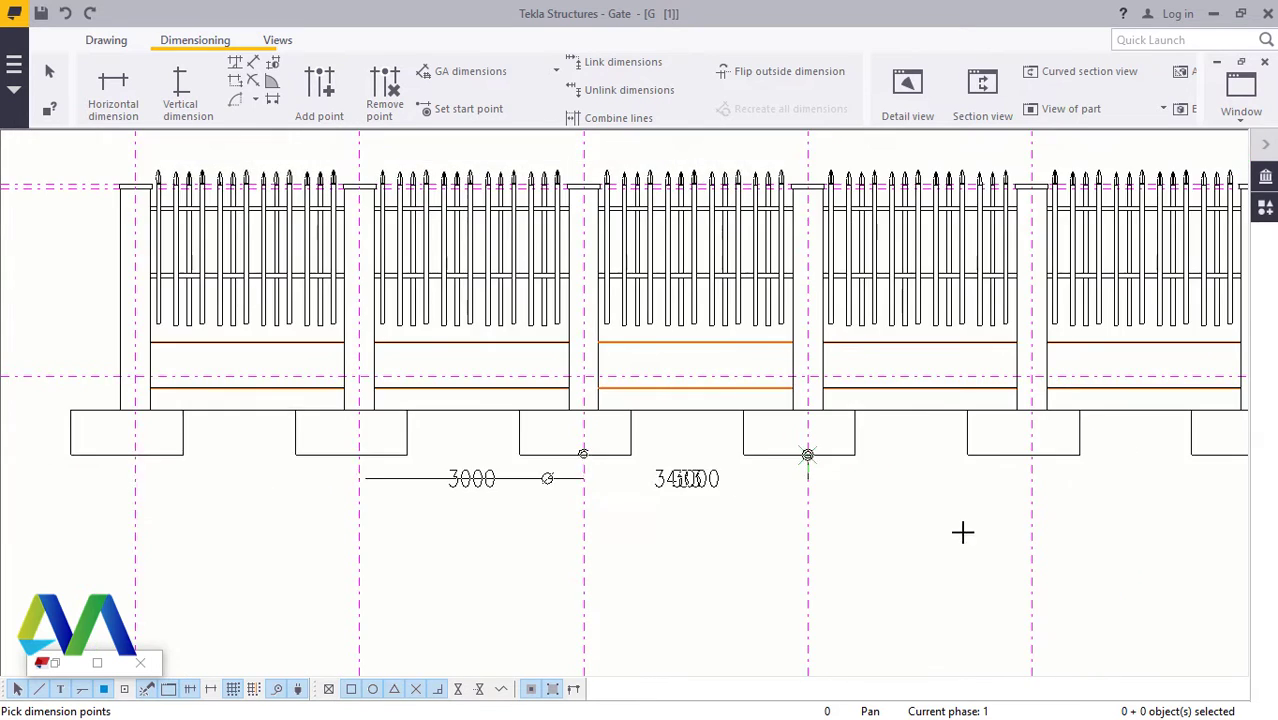
{"action": "scroll", "coordinate": [1000, 465], "scroll_direction": "up", "scroll_amount": 4}
{"action": "left_click", "coordinate": [906, 478]}
Step: Zoom in and out along section A-A to inspect the placed 3000 dimensions
{"action": "scroll", "coordinate": [880, 445], "scroll_direction": "up", "scroll_amount": 4}
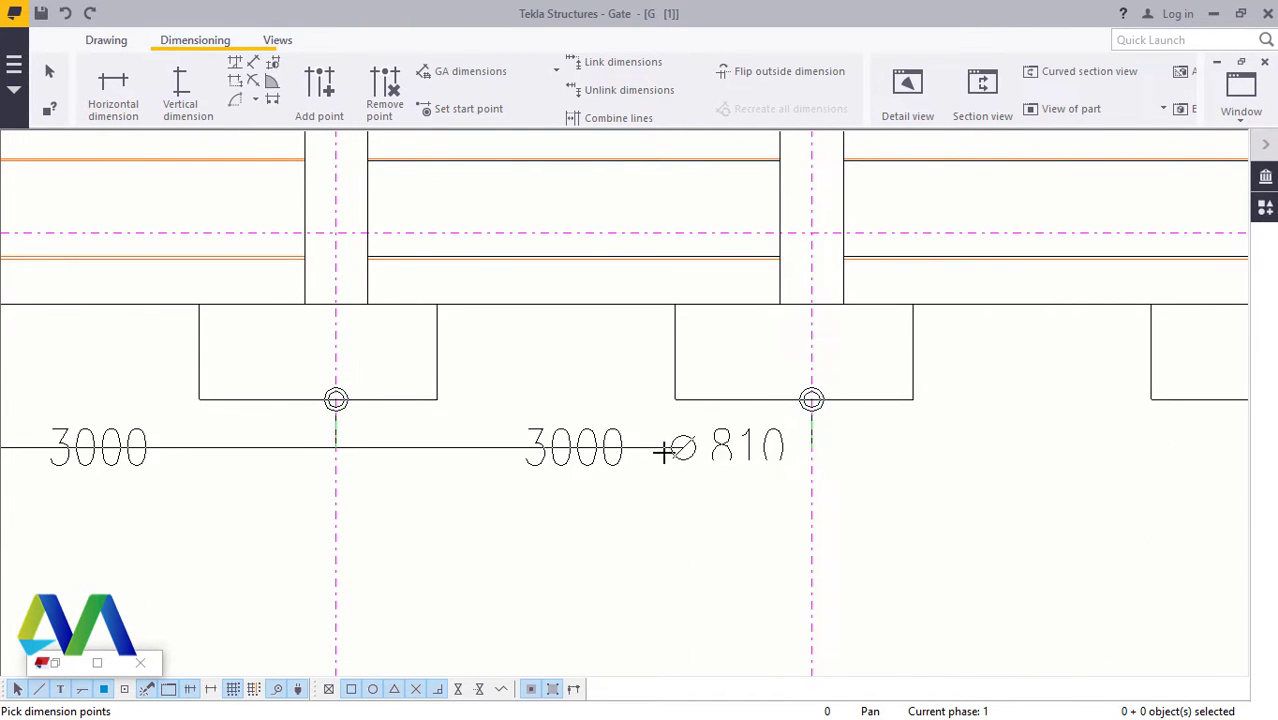
{"action": "scroll", "coordinate": [663, 452], "scroll_direction": "down", "scroll_amount": 5}
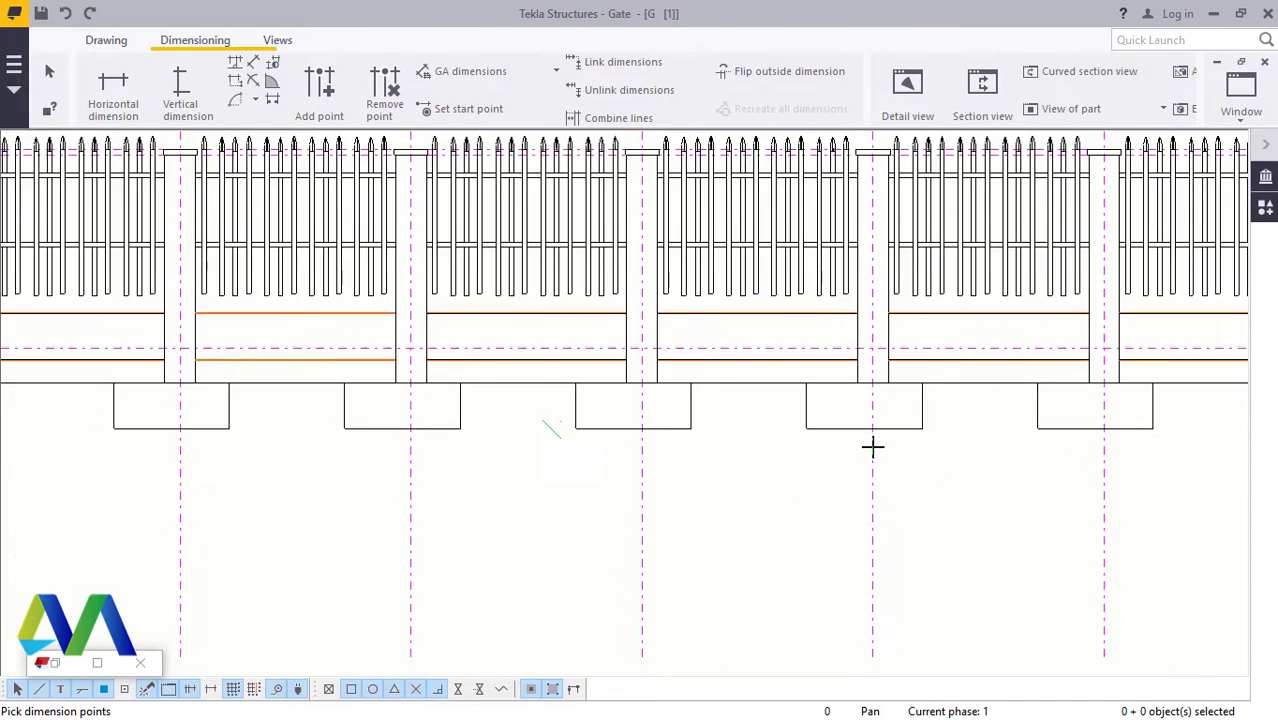
{"action": "scroll", "coordinate": [872, 447], "scroll_direction": "up", "scroll_amount": 5}
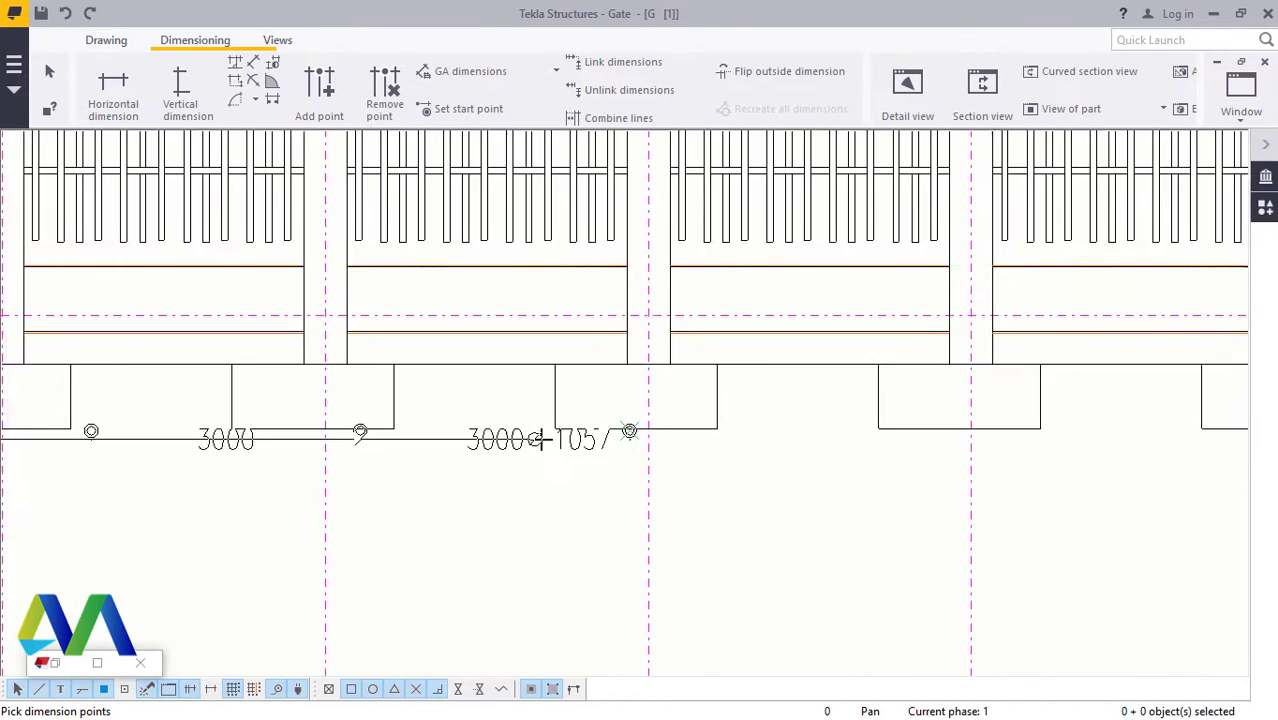
{"action": "scroll", "coordinate": [853, 445], "scroll_direction": "down", "scroll_amount": 1}
{"action": "scroll", "coordinate": [898, 442], "scroll_direction": "up", "scroll_amount": 2}
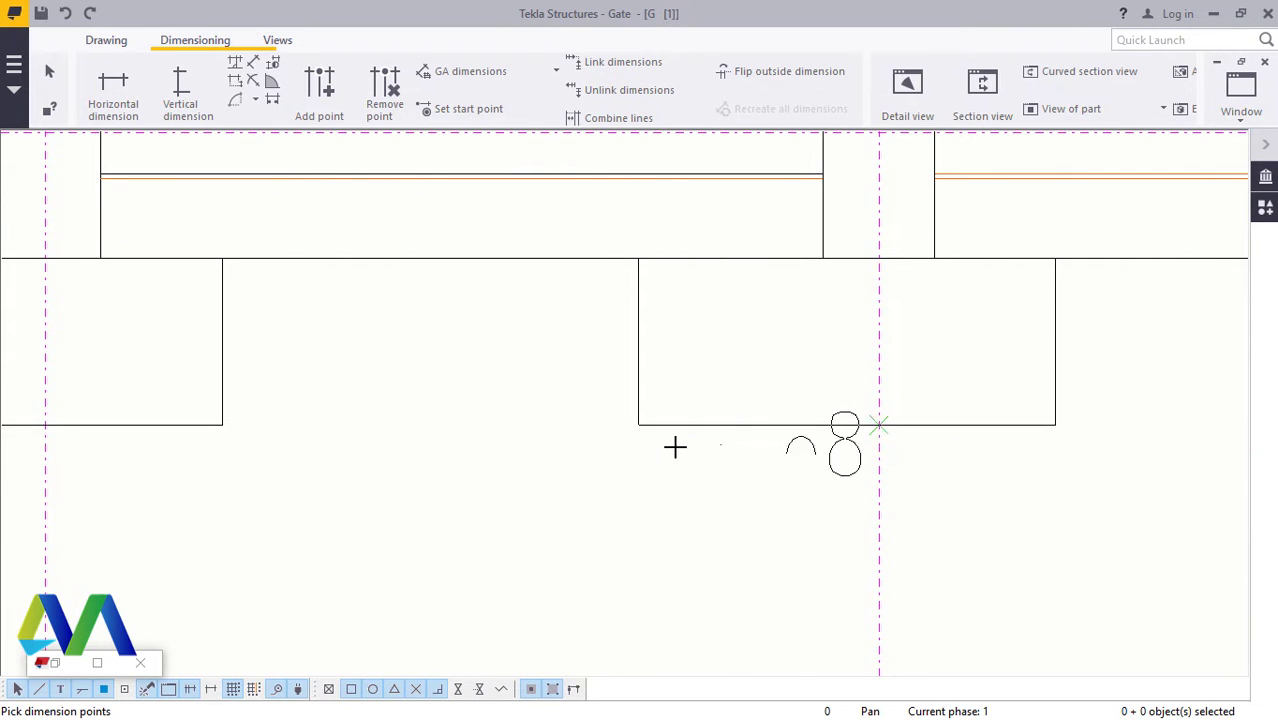
{"action": "scroll", "coordinate": [660, 454], "scroll_direction": "down", "scroll_amount": 1}
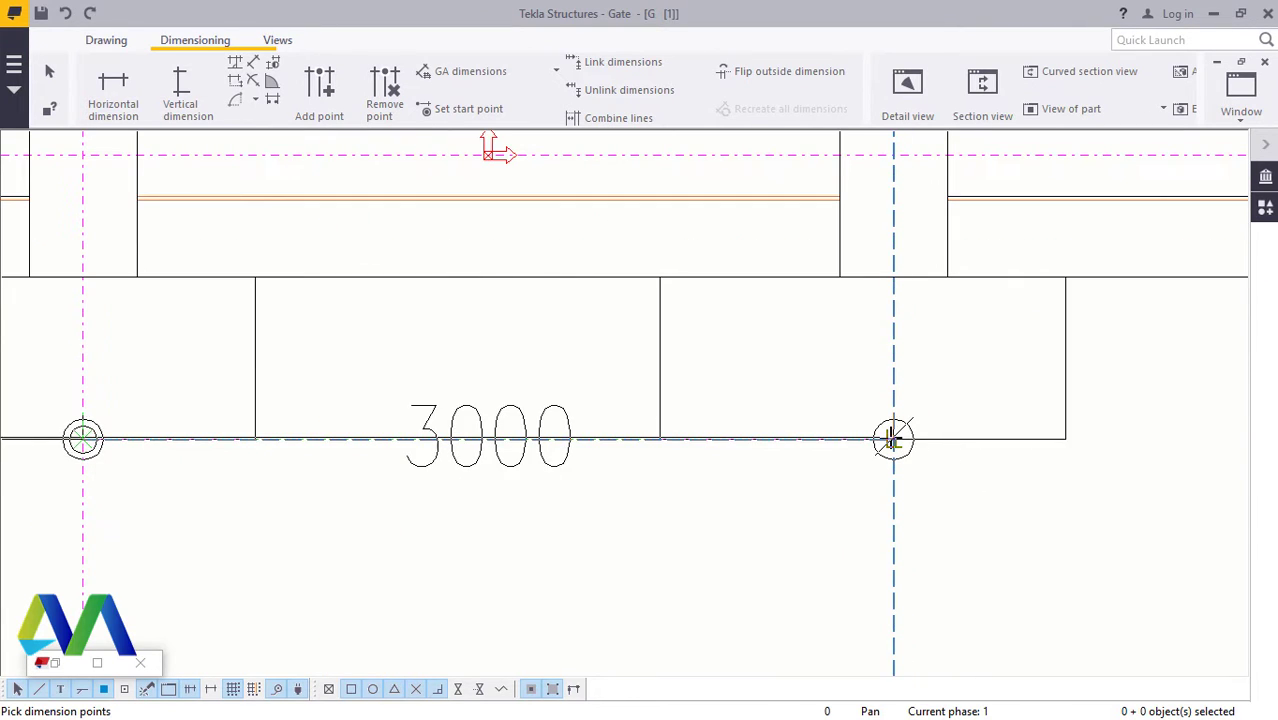
{"action": "scroll", "coordinate": [800, 462], "scroll_direction": "down", "scroll_amount": 3}
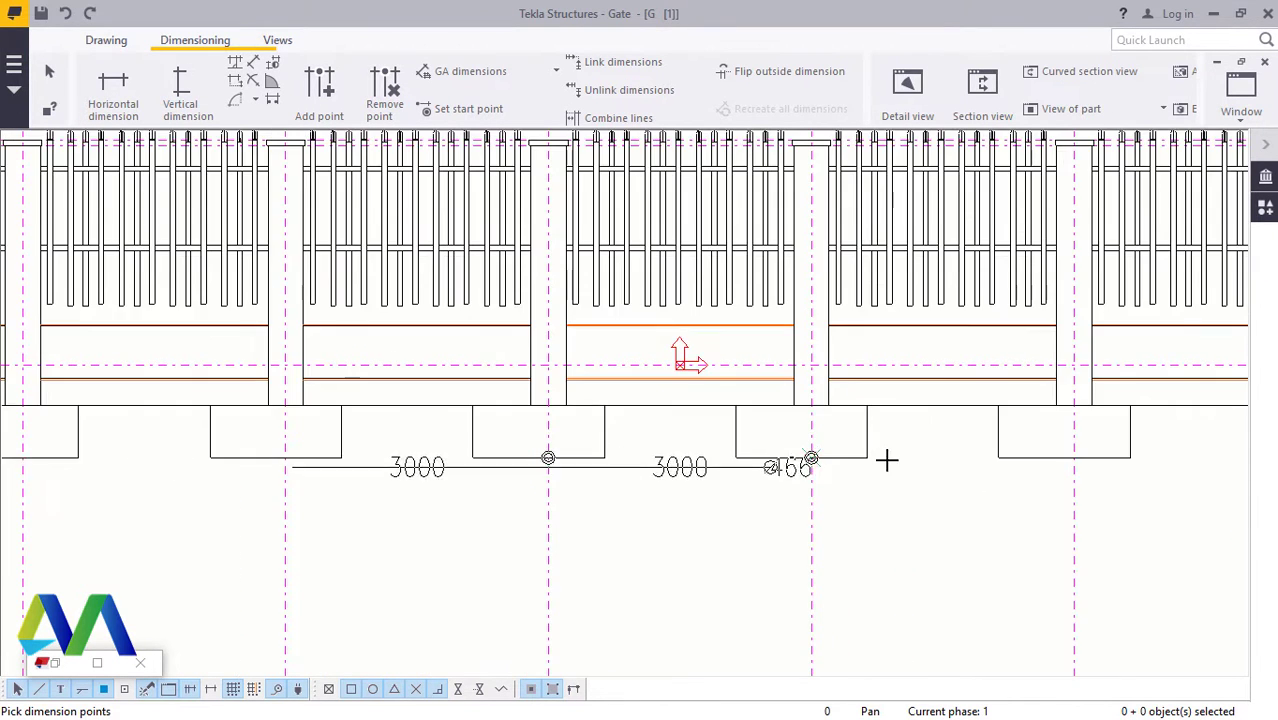
{"action": "scroll", "coordinate": [1000, 460], "scroll_direction": "up", "scroll_amount": 3}
{"action": "scroll", "coordinate": [988, 461], "scroll_direction": "up", "scroll_amount": 2}
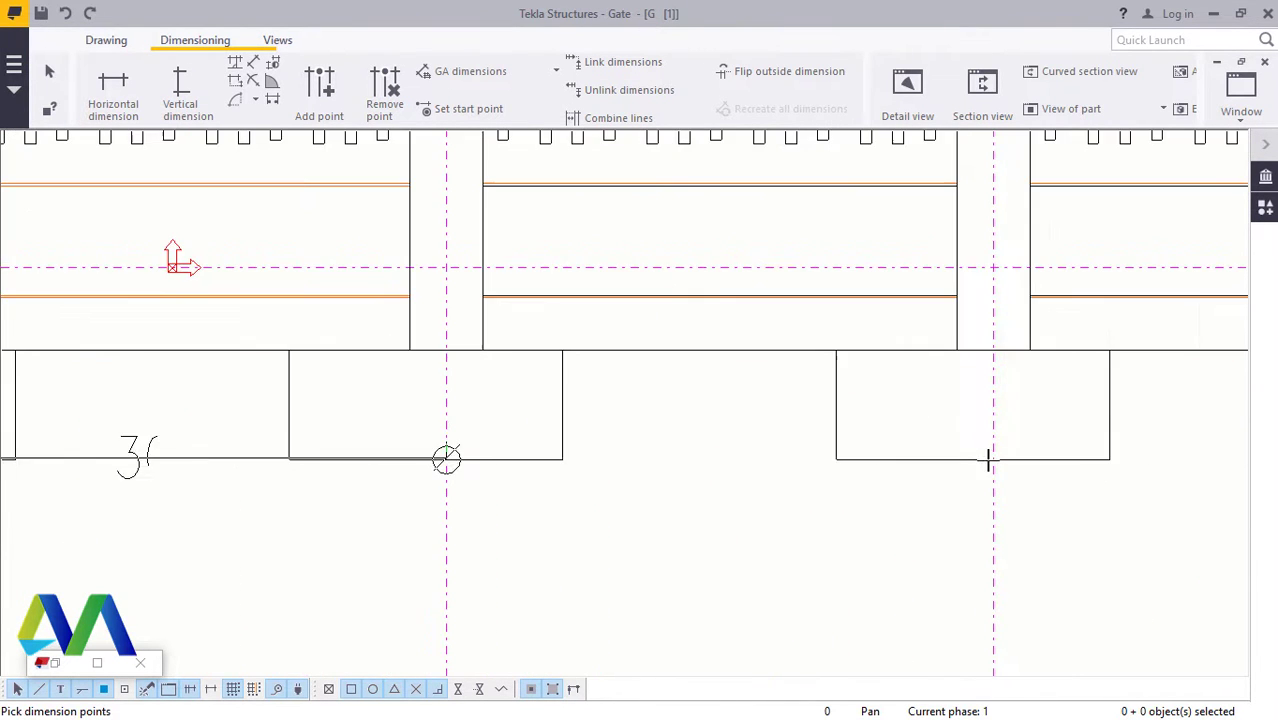
{"action": "scroll", "coordinate": [993, 461], "scroll_direction": "up", "scroll_amount": 1}
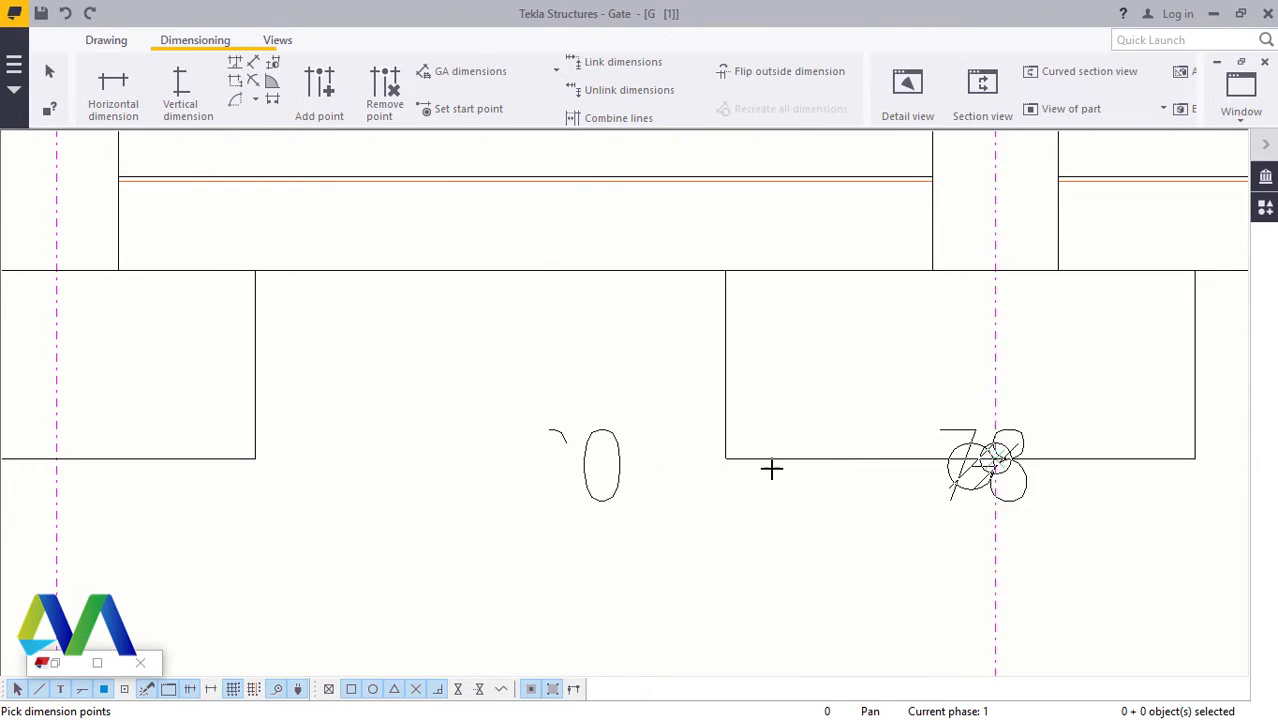
{"action": "scroll", "coordinate": [765, 468], "scroll_direction": "down", "scroll_amount": 1}
{"action": "scroll", "coordinate": [740, 465], "scroll_direction": "down", "scroll_amount": 3}
{"action": "scroll", "coordinate": [1048, 470], "scroll_direction": "up", "scroll_amount": 4}
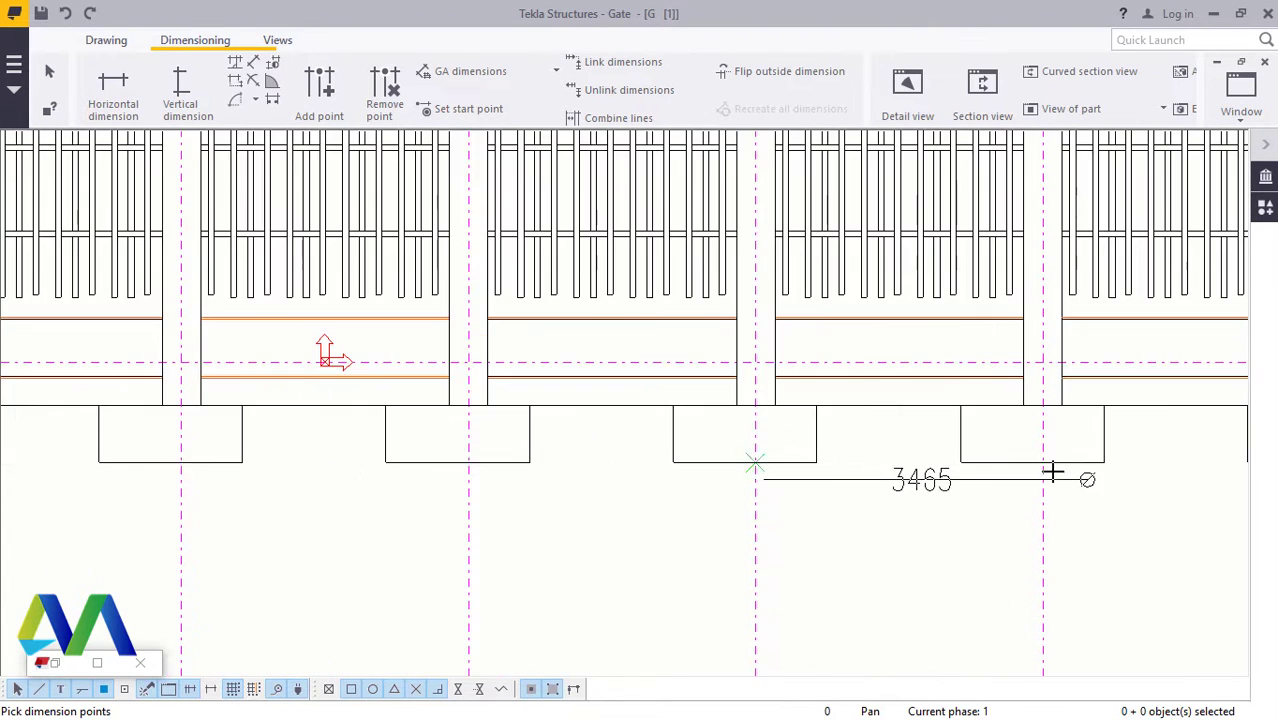
{"action": "scroll", "coordinate": [1032, 465], "scroll_direction": "up", "scroll_amount": 4}
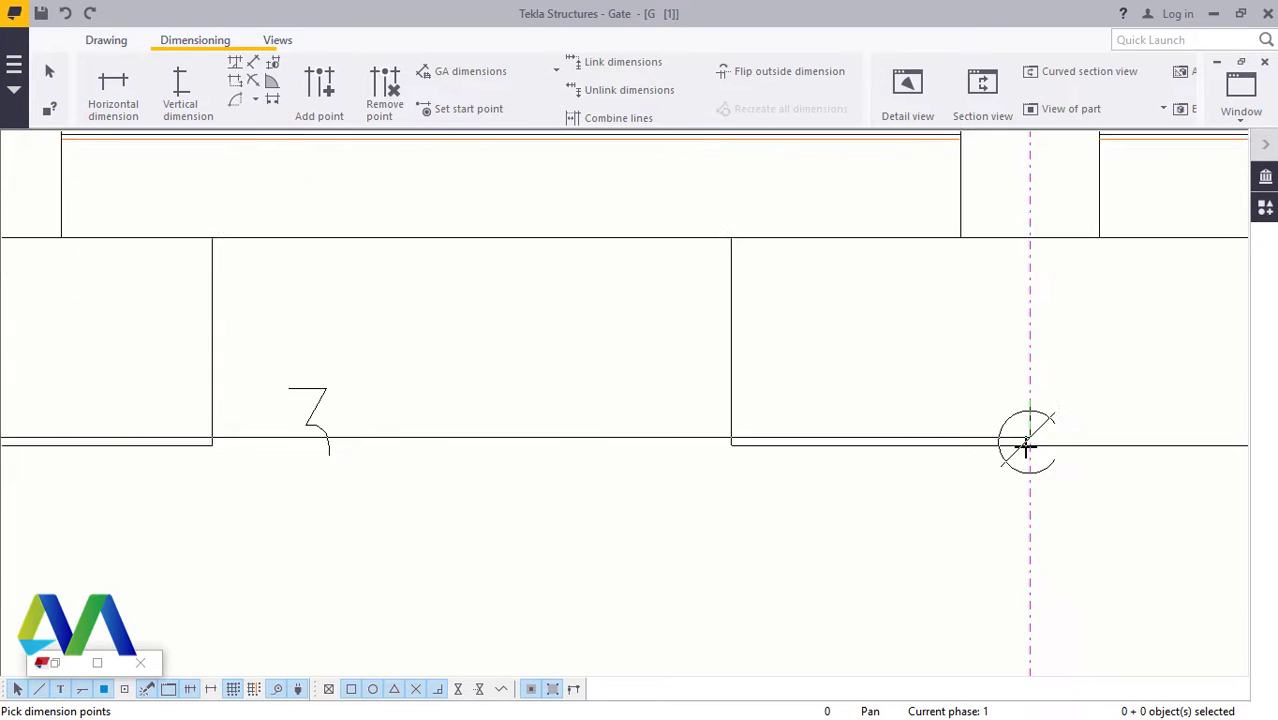
{"action": "scroll", "coordinate": [690, 476], "scroll_direction": "down", "scroll_amount": 6}
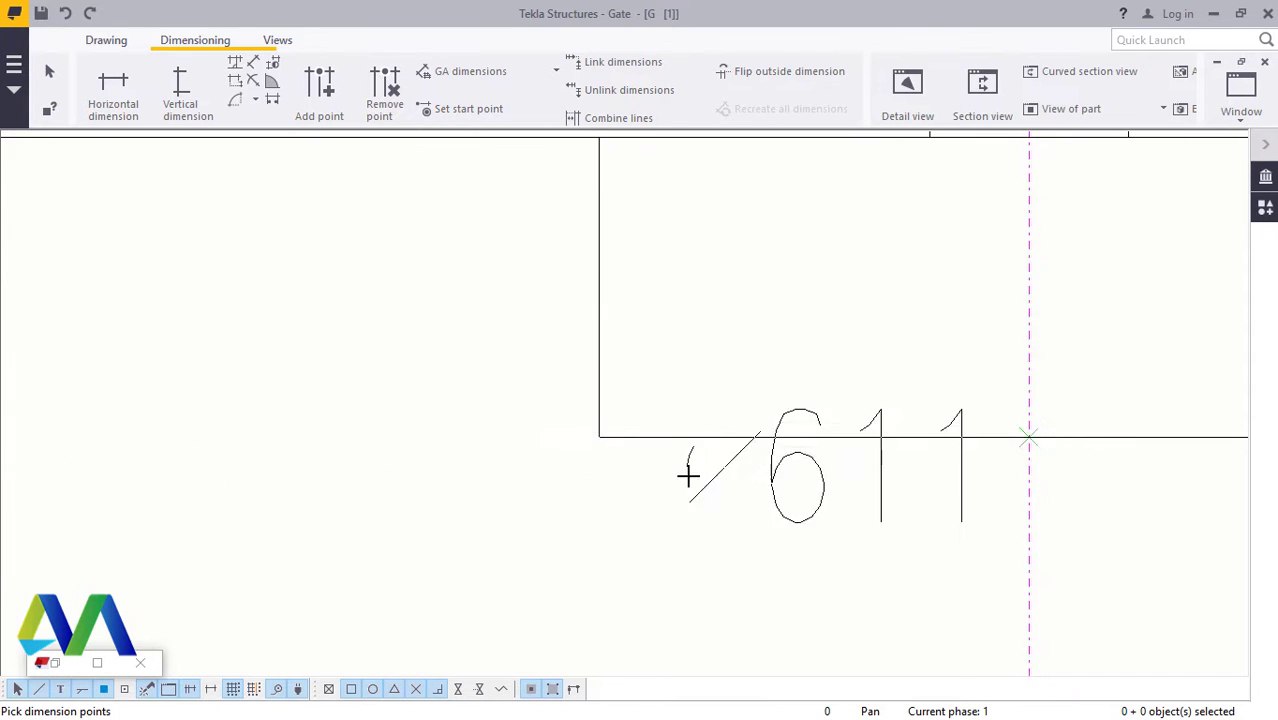
{"action": "scroll", "coordinate": [813, 462], "scroll_direction": "down", "scroll_amount": 4}
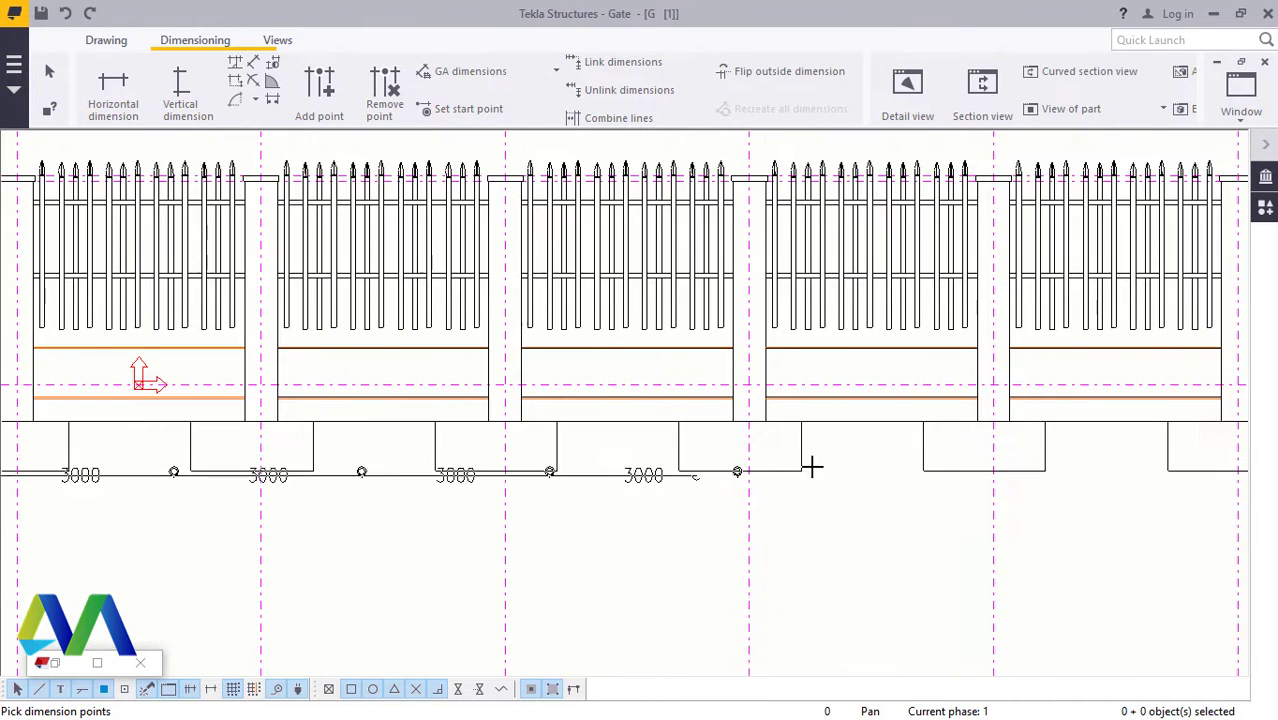
{"action": "scroll", "coordinate": [901, 482], "scroll_direction": "up", "scroll_amount": 5}
{"action": "scroll", "coordinate": [830, 484], "scroll_direction": "up", "scroll_amount": 5}
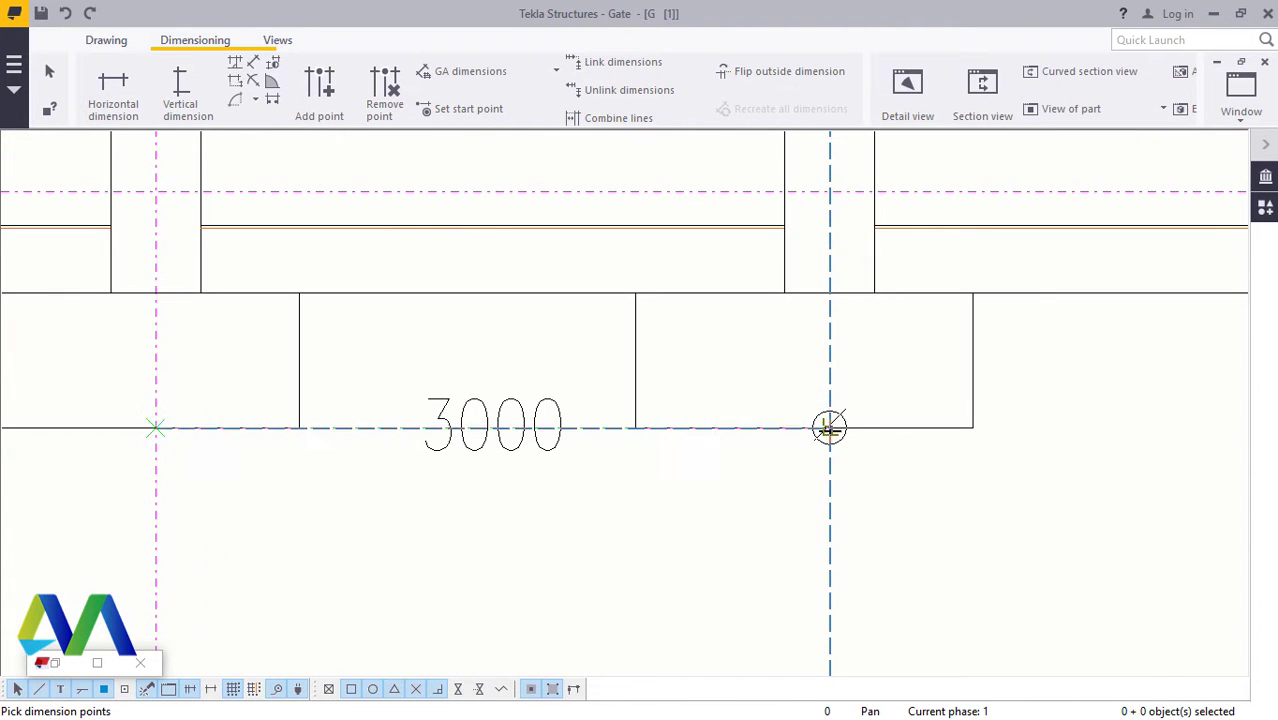
{"action": "scroll", "coordinate": [803, 460], "scroll_direction": "down", "scroll_amount": 8}
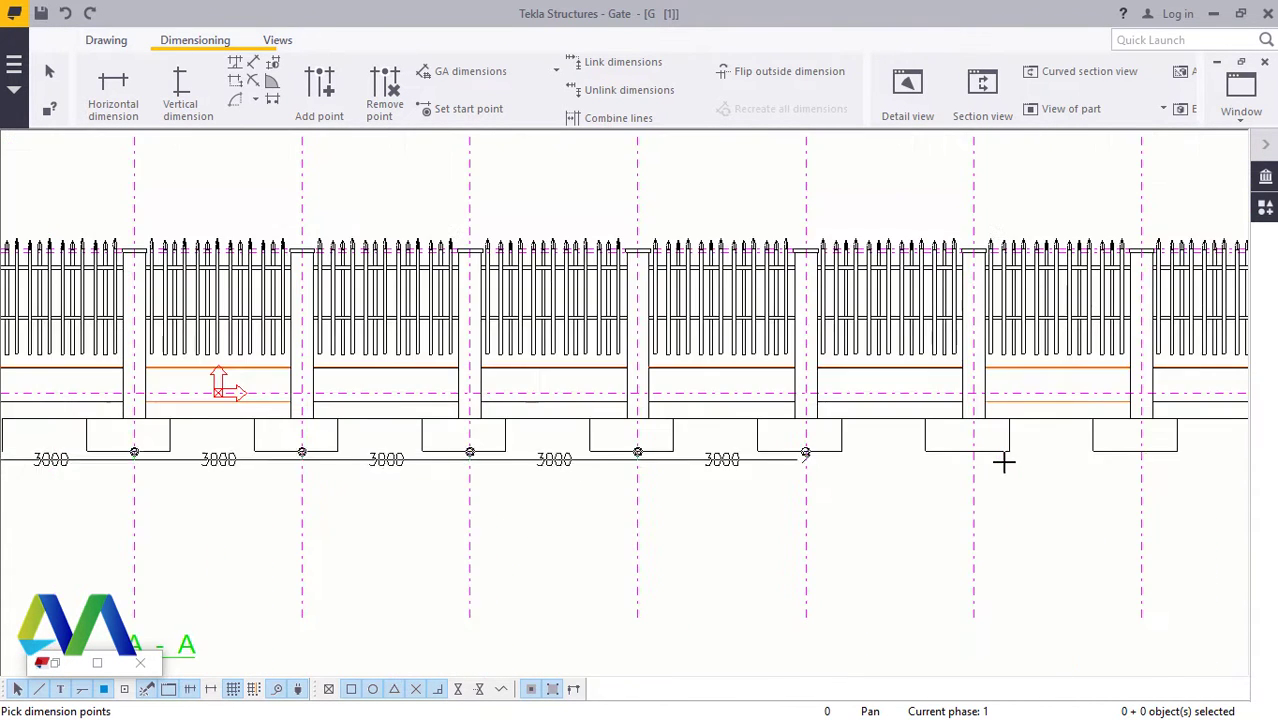
{"action": "scroll", "coordinate": [979, 468], "scroll_direction": "down", "scroll_amount": 1}
{"action": "scroll", "coordinate": [944, 466], "scroll_direction": "up", "scroll_amount": 4}
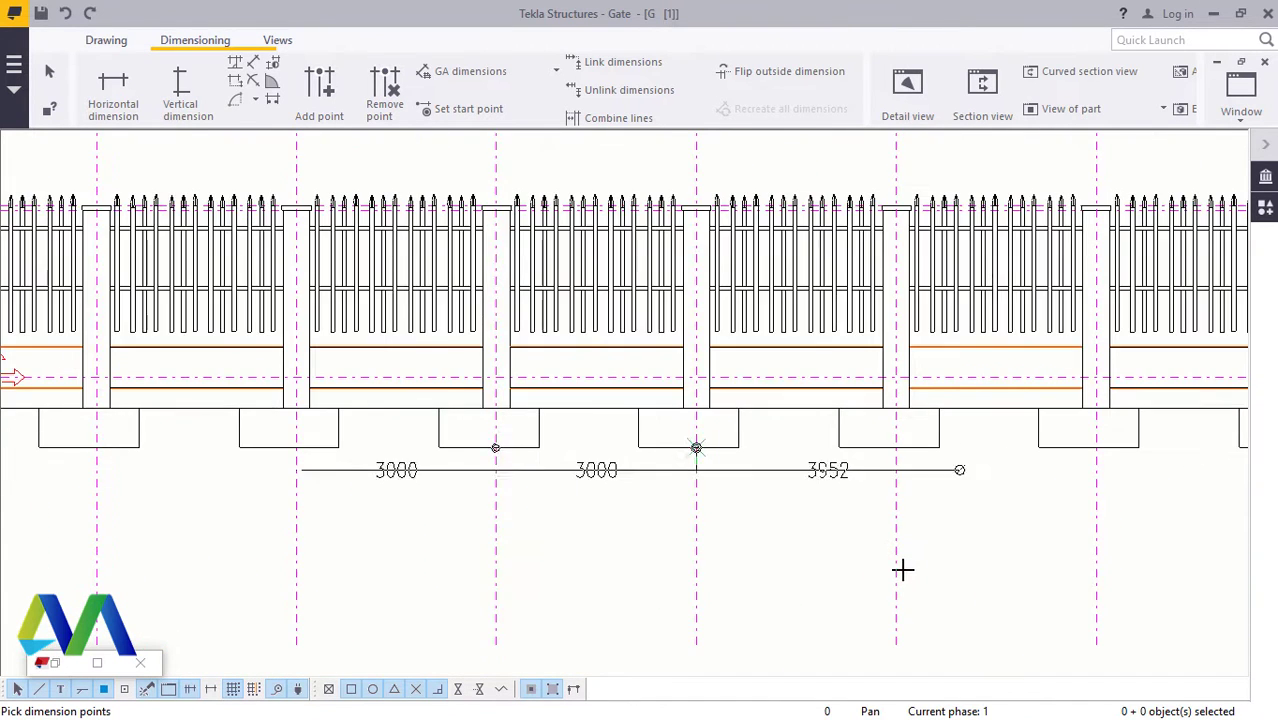
{"action": "scroll", "coordinate": [891, 578], "scroll_direction": "up", "scroll_amount": 1}
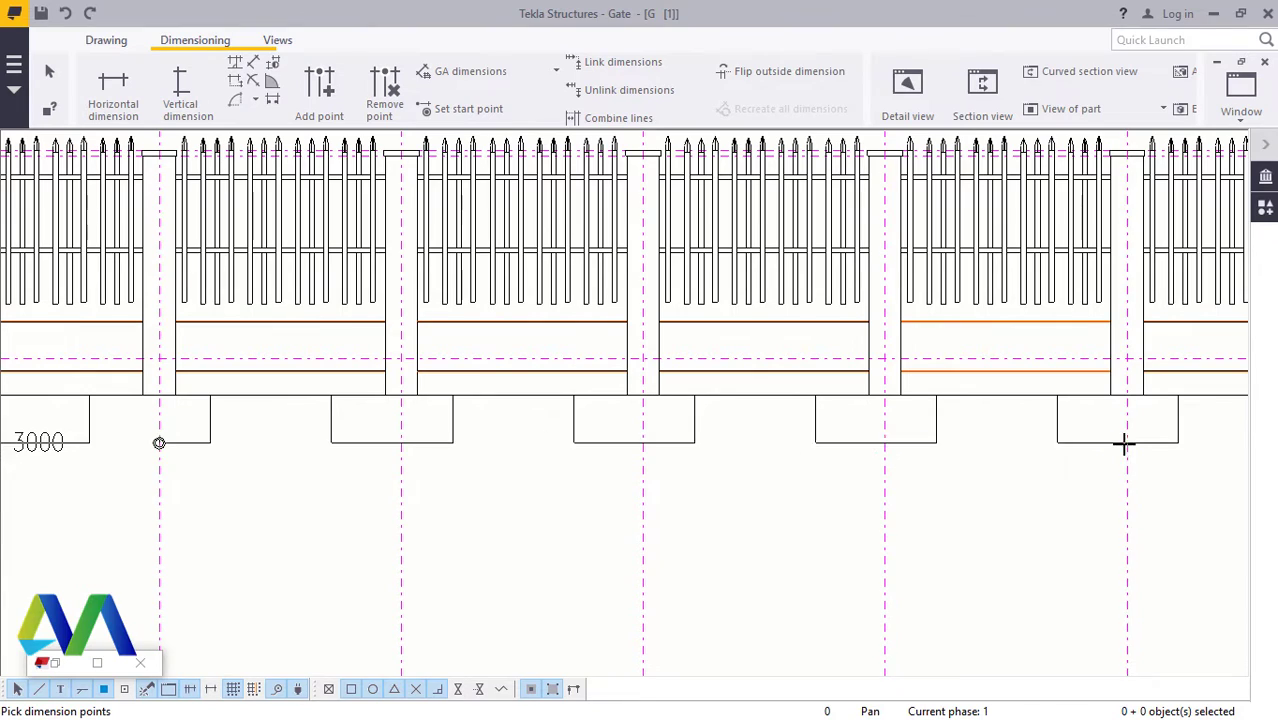
{"action": "scroll", "coordinate": [822, 487], "scroll_direction": "down", "scroll_amount": 3}
{"action": "scroll", "coordinate": [810, 476], "scroll_direction": "up", "scroll_amount": 4}
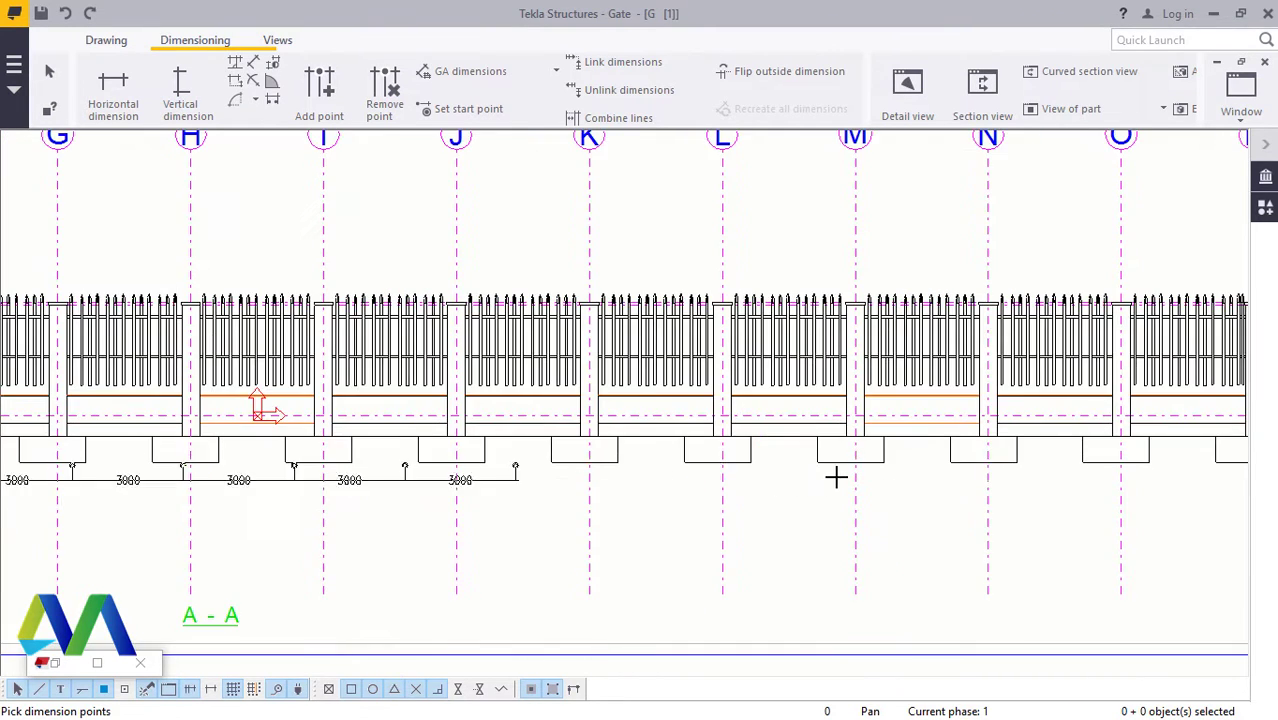
{"action": "scroll", "coordinate": [1069, 472], "scroll_direction": "up", "scroll_amount": 4}
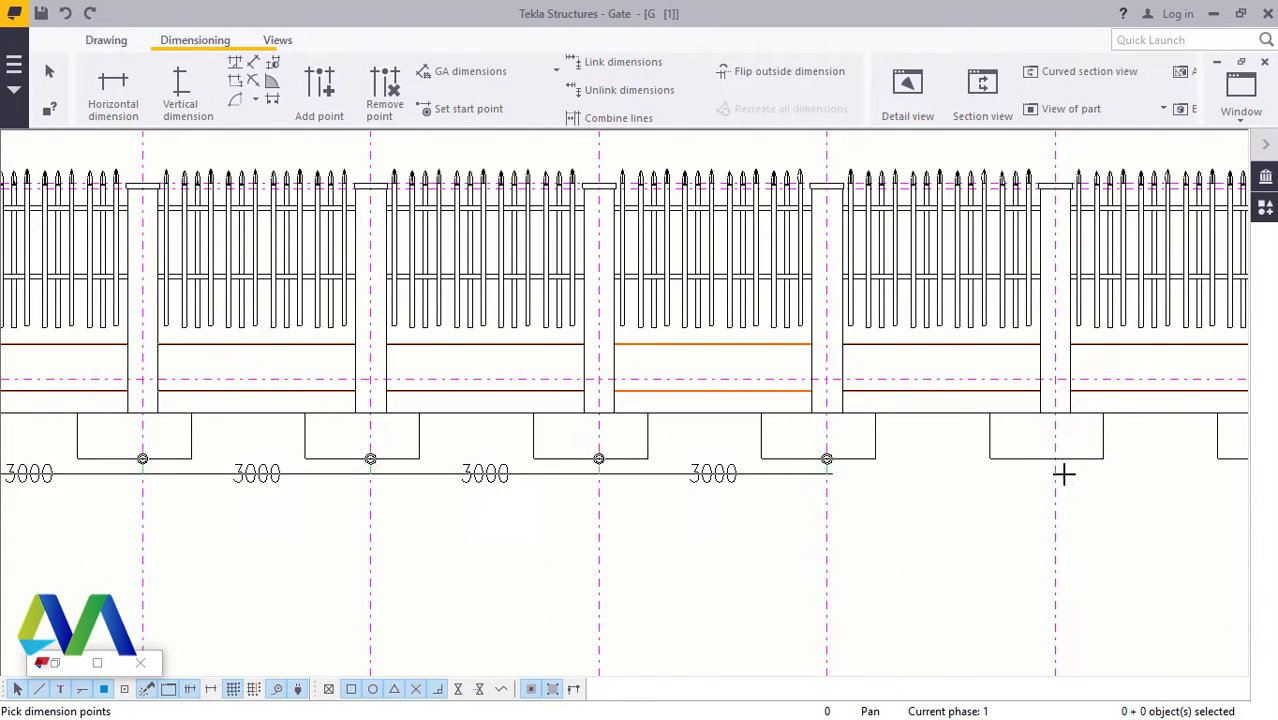
{"action": "scroll", "coordinate": [1061, 490], "scroll_direction": "up", "scroll_amount": 2}
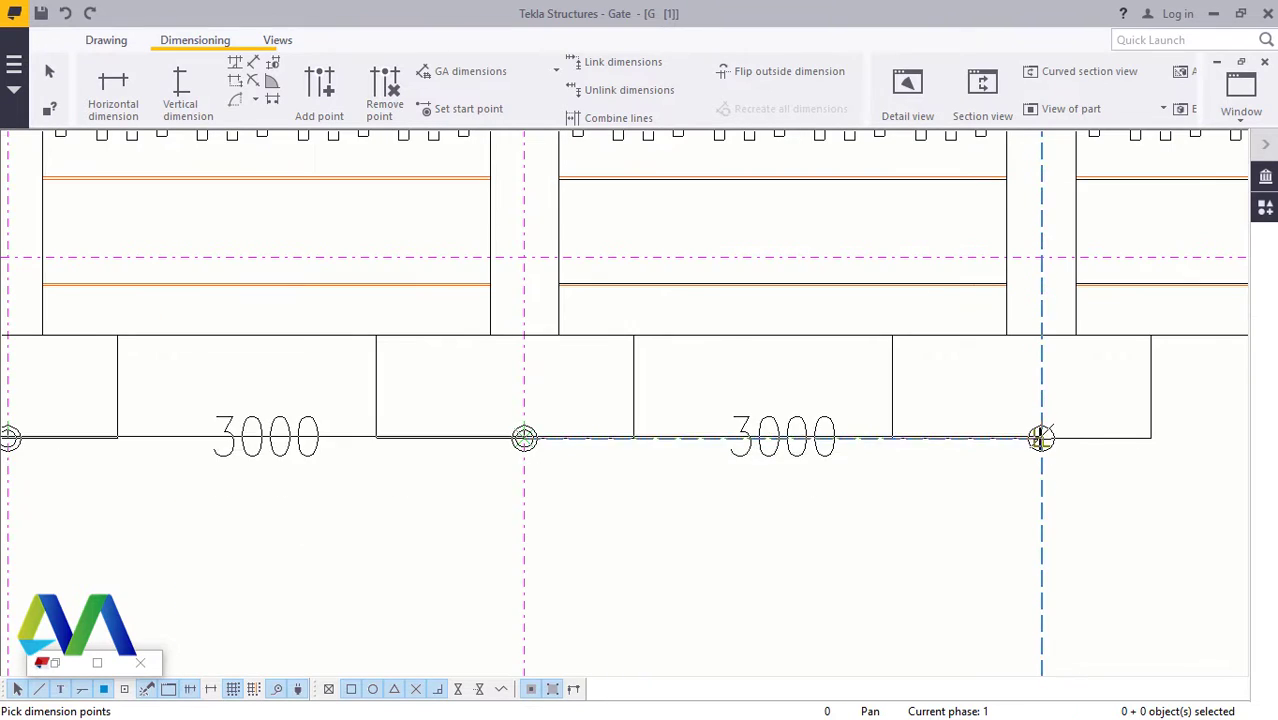
{"action": "scroll", "coordinate": [905, 469], "scroll_direction": "down", "scroll_amount": 6}
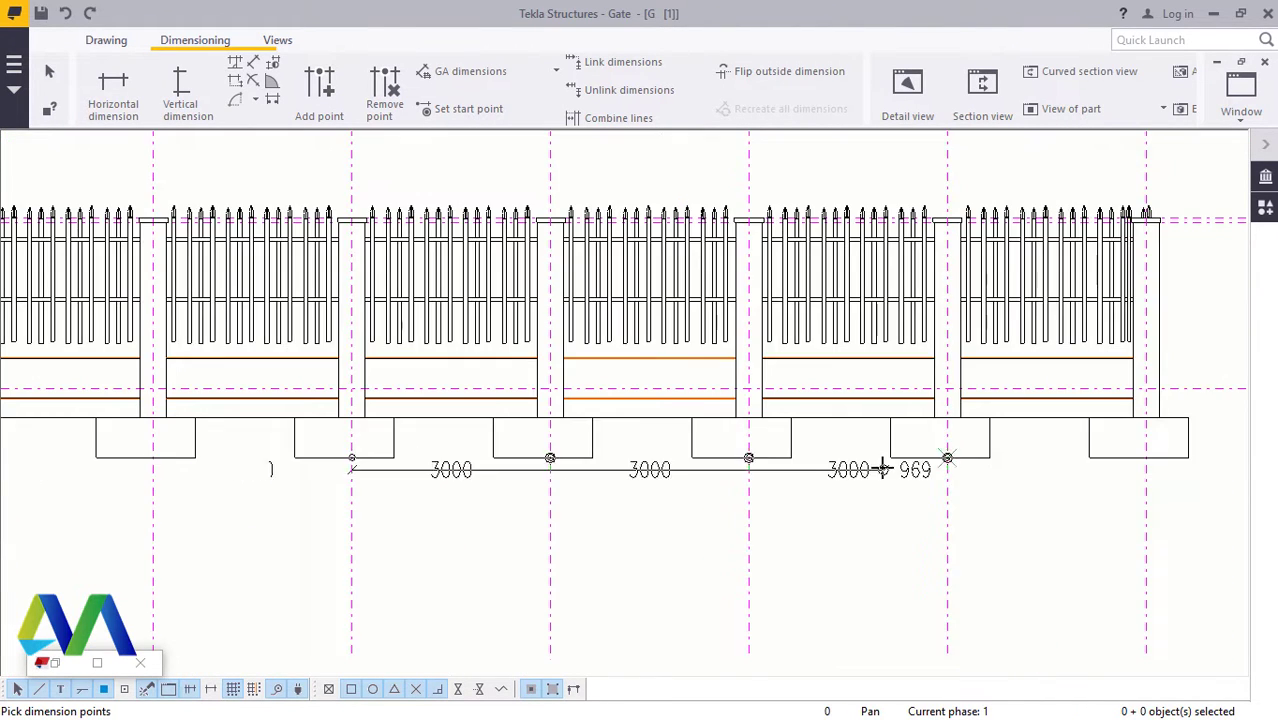
{"action": "scroll", "coordinate": [1035, 470], "scroll_direction": "up", "scroll_amount": 5}
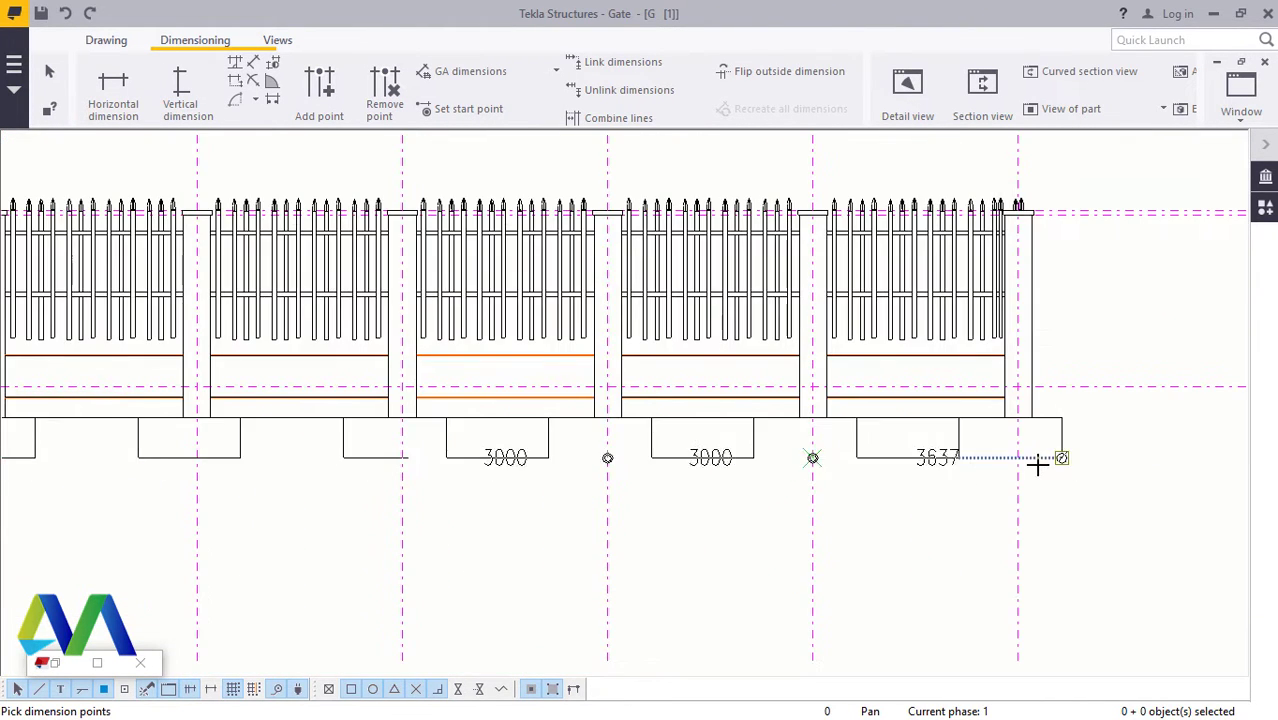
{"action": "scroll", "coordinate": [998, 451], "scroll_direction": "up", "scroll_amount": 3}
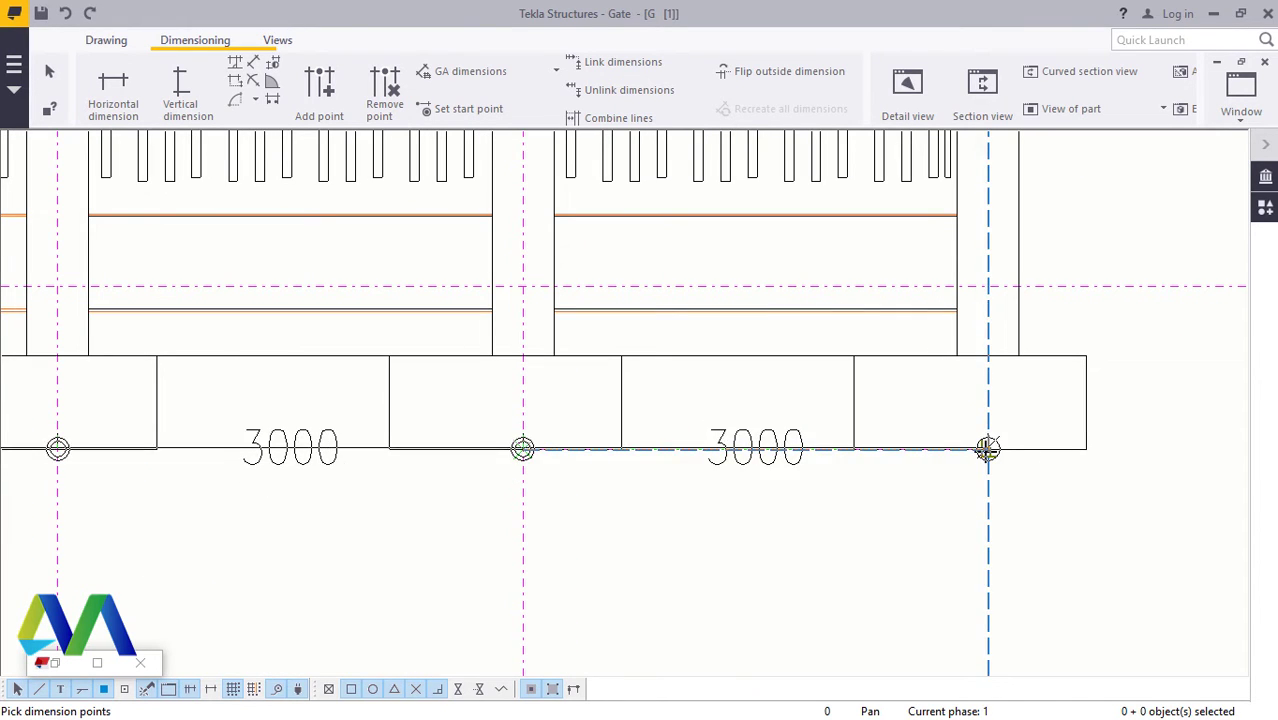
{"action": "scroll", "coordinate": [1061, 476], "scroll_direction": "down", "scroll_amount": 6}
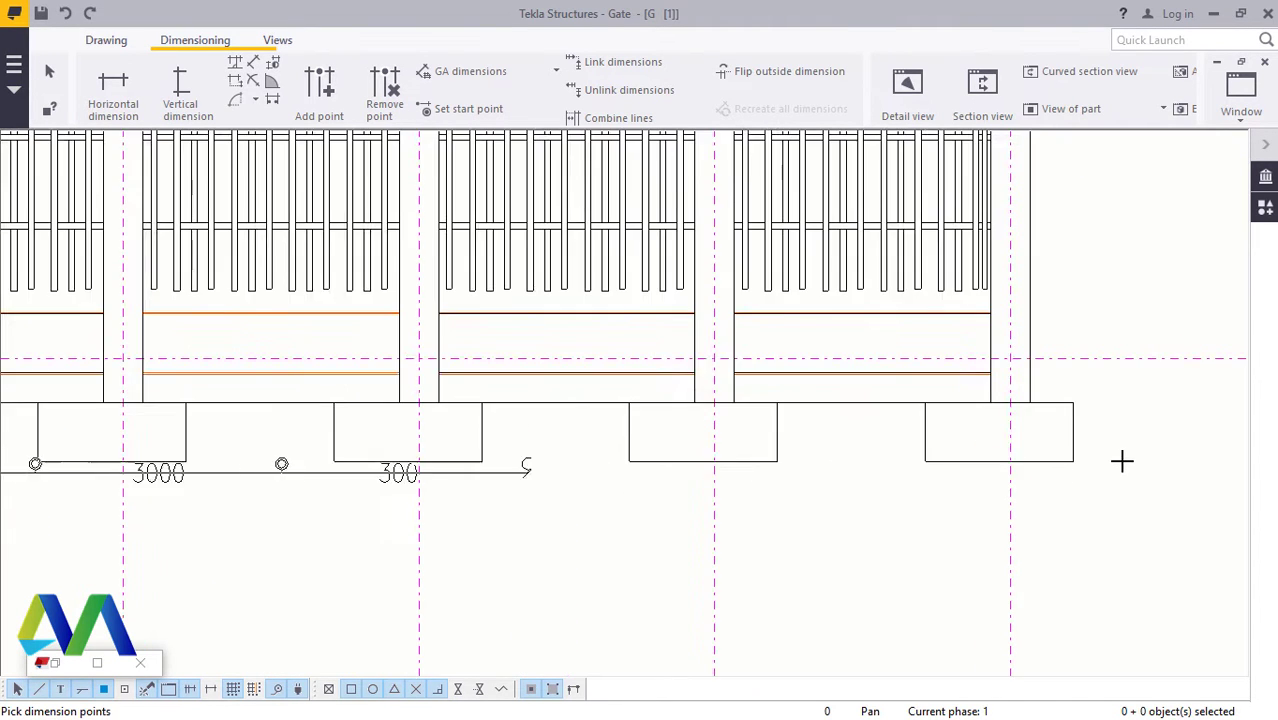
{"action": "scroll", "coordinate": [1135, 448], "scroll_direction": "down", "scroll_amount": 6}
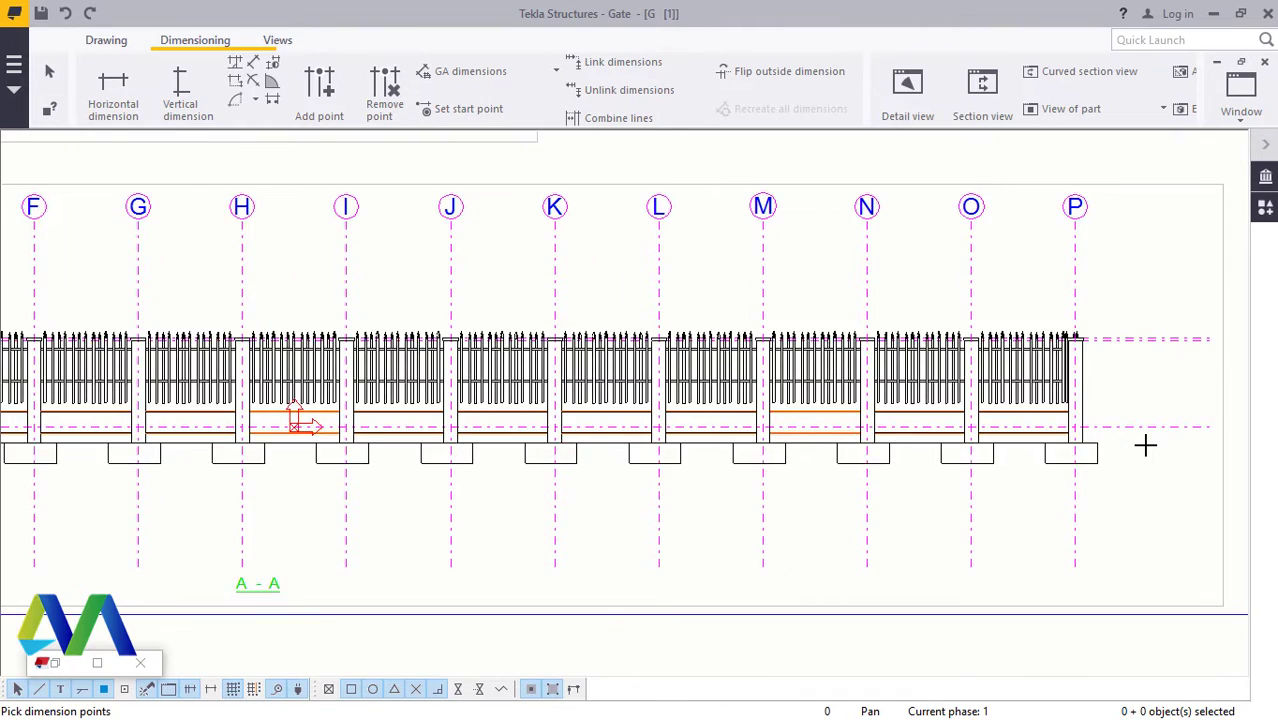
{"action": "scroll", "coordinate": [1145, 448], "scroll_direction": "down", "scroll_amount": 8}
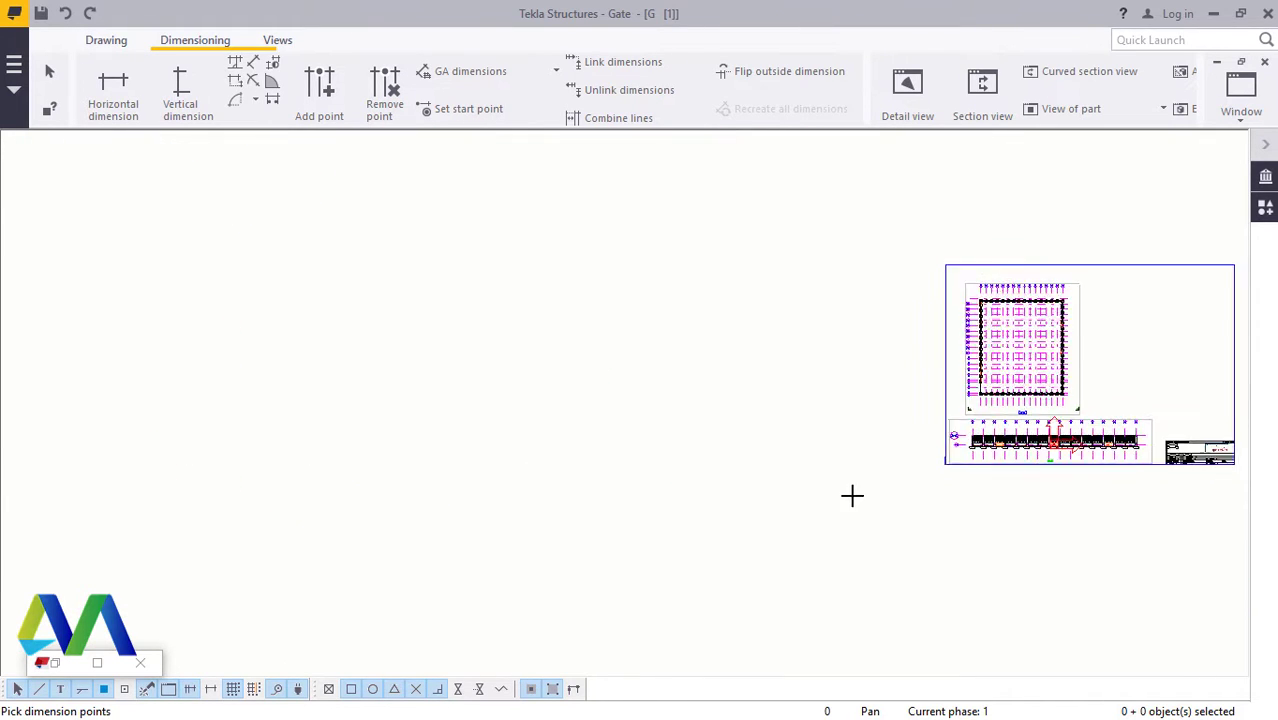
{"action": "scroll", "coordinate": [1169, 434], "scroll_direction": "up", "scroll_amount": 8}
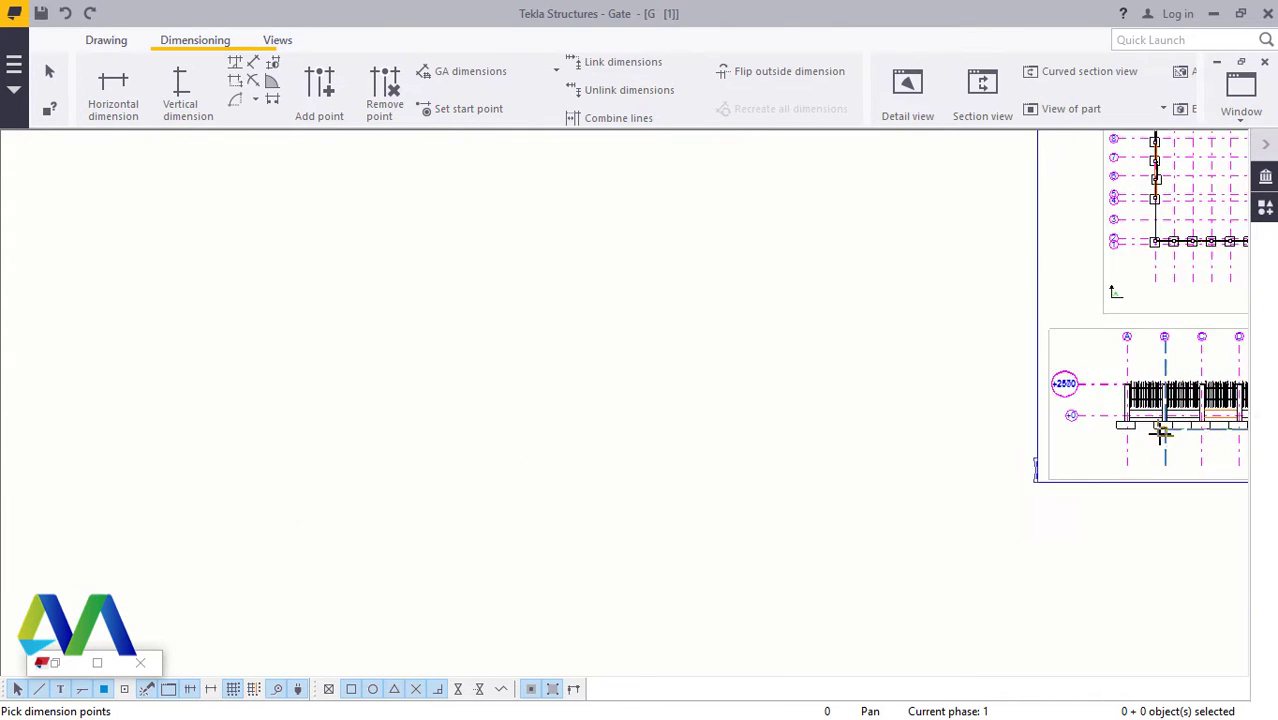
{"action": "scroll", "coordinate": [1117, 427], "scroll_direction": "up", "scroll_amount": 8}
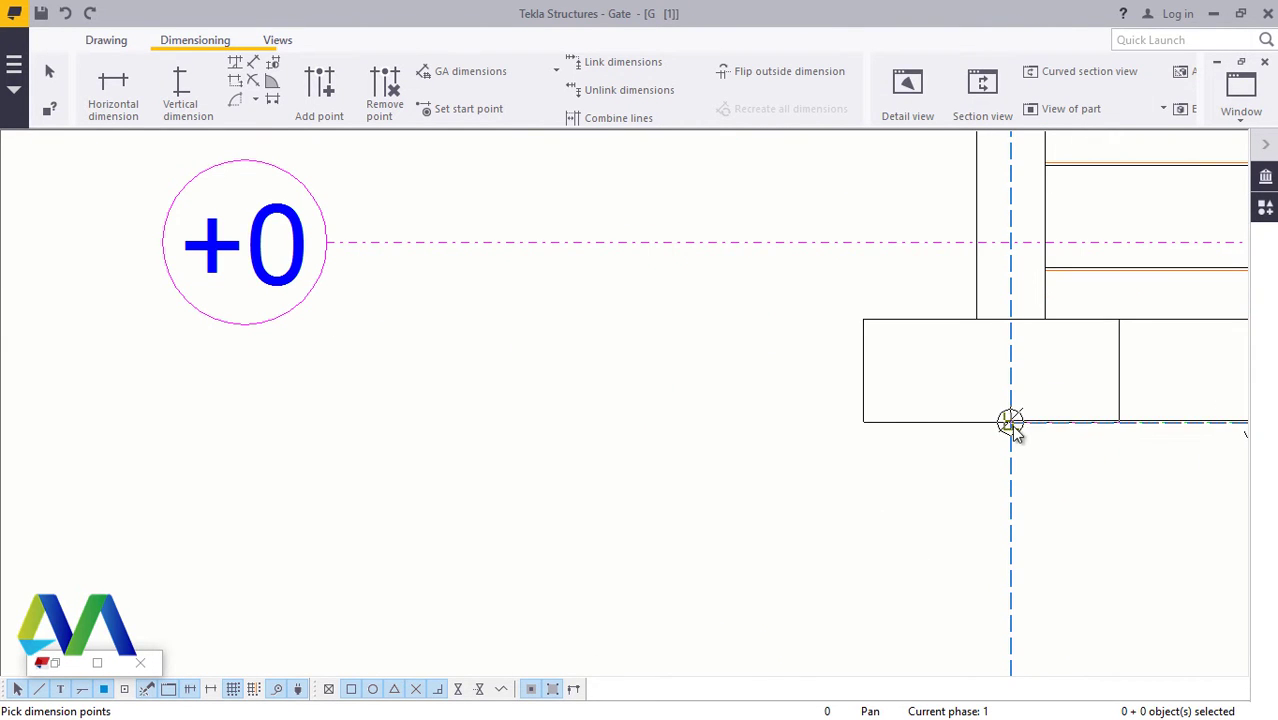
{"action": "scroll", "coordinate": [839, 451], "scroll_direction": "down", "scroll_amount": 6}
Step: Interrupt dimensioning, drag the 3000 chain below the footings, and open its properties
{"action": "right_click", "coordinate": [710, 495]}
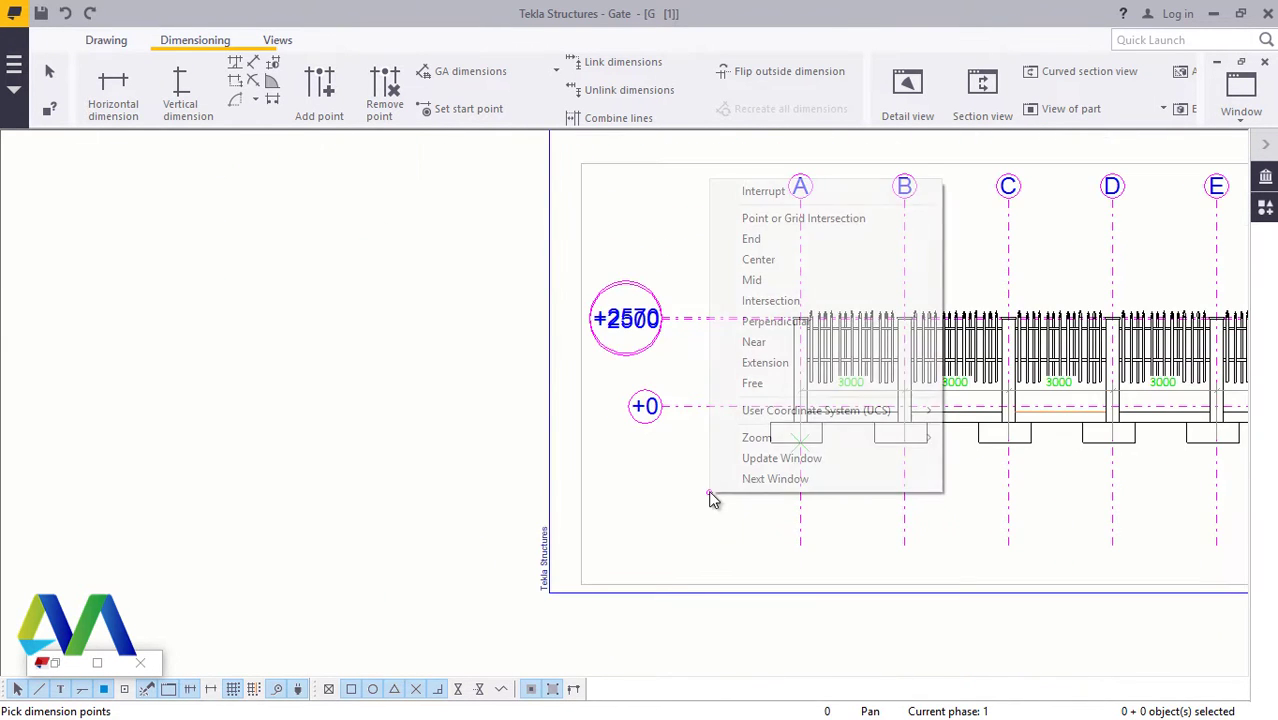
{"action": "left_click", "coordinate": [770, 191]}
{"action": "scroll", "coordinate": [870, 412], "scroll_direction": "up", "scroll_amount": 3}
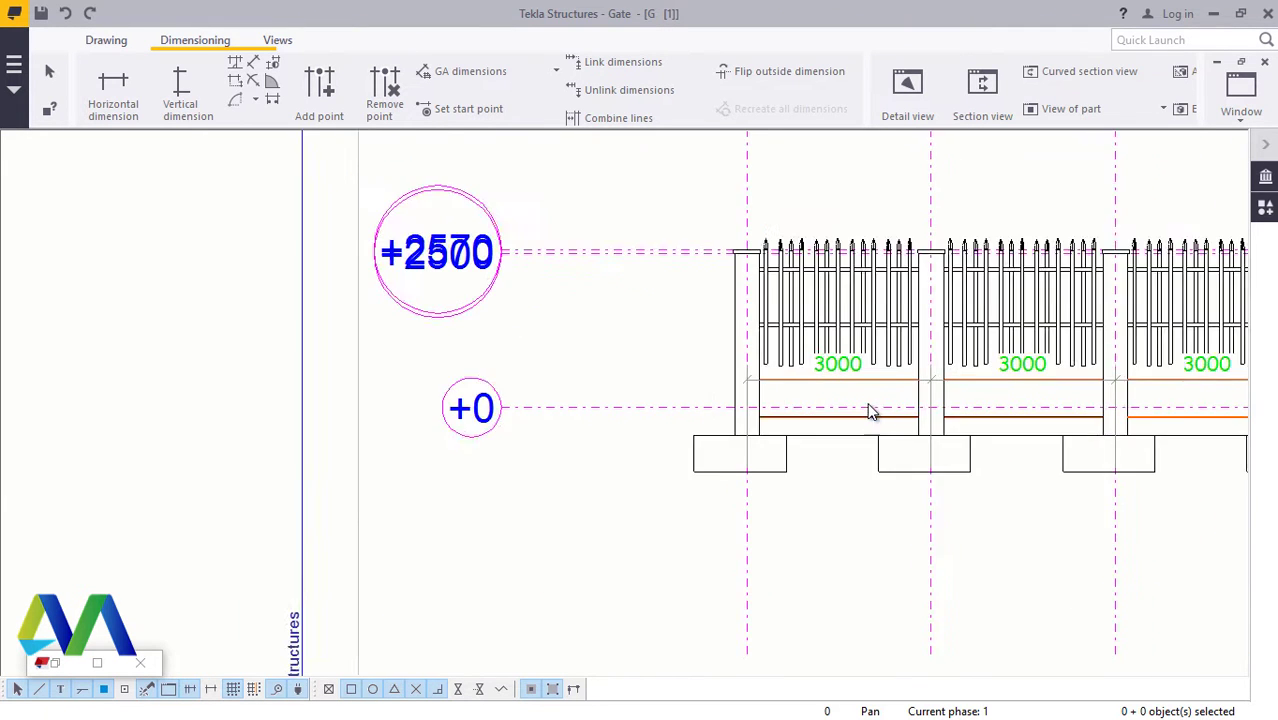
{"action": "scroll", "coordinate": [870, 412], "scroll_direction": "up", "scroll_amount": 2}
{"action": "left_click", "coordinate": [833, 375]}
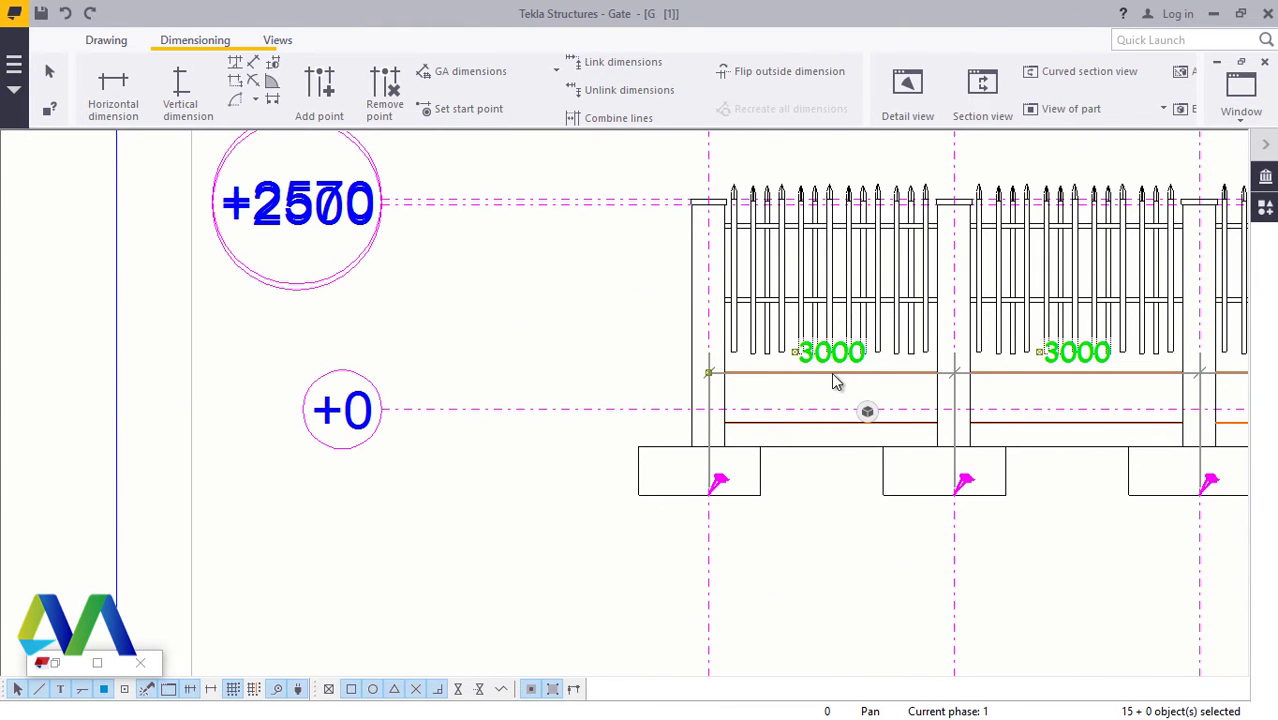
{"action": "left_click_drag", "start_coordinate": [835, 381], "coordinate": [807, 545]}
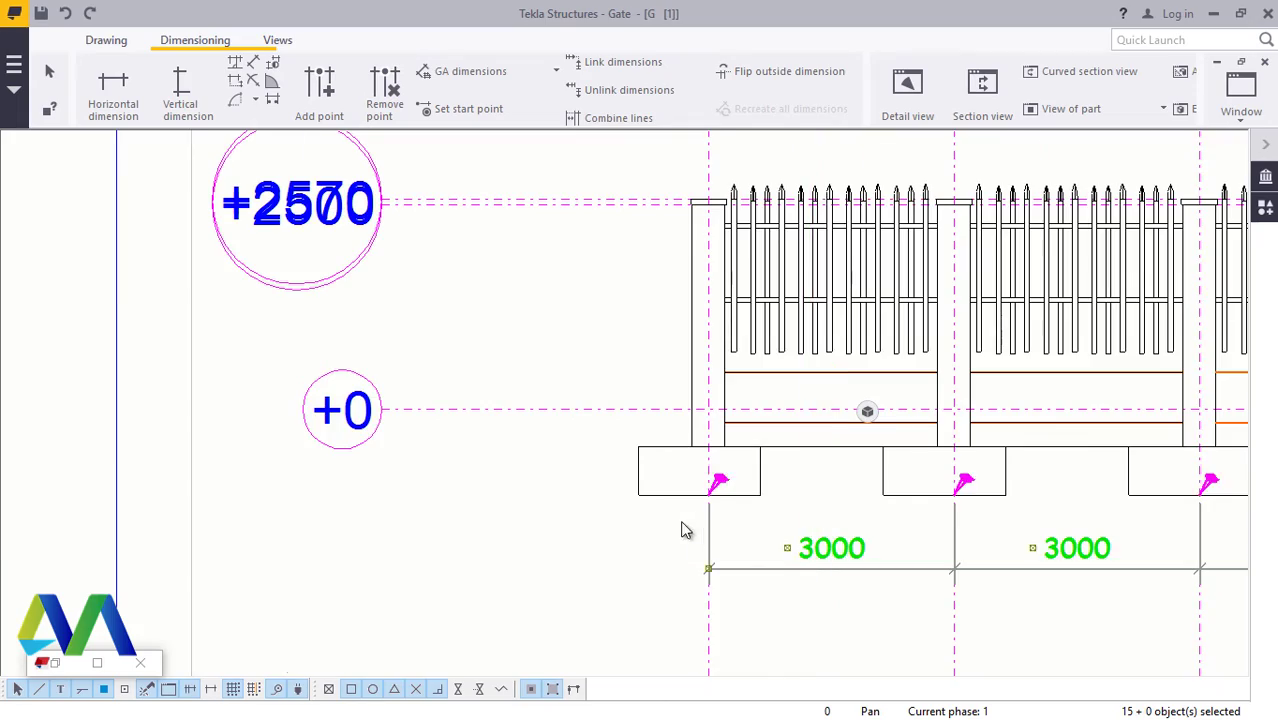
{"action": "scroll", "coordinate": [660, 510], "scroll_direction": "down", "scroll_amount": 4}
{"action": "scroll", "coordinate": [870, 532], "scroll_direction": "up", "scroll_amount": 3}
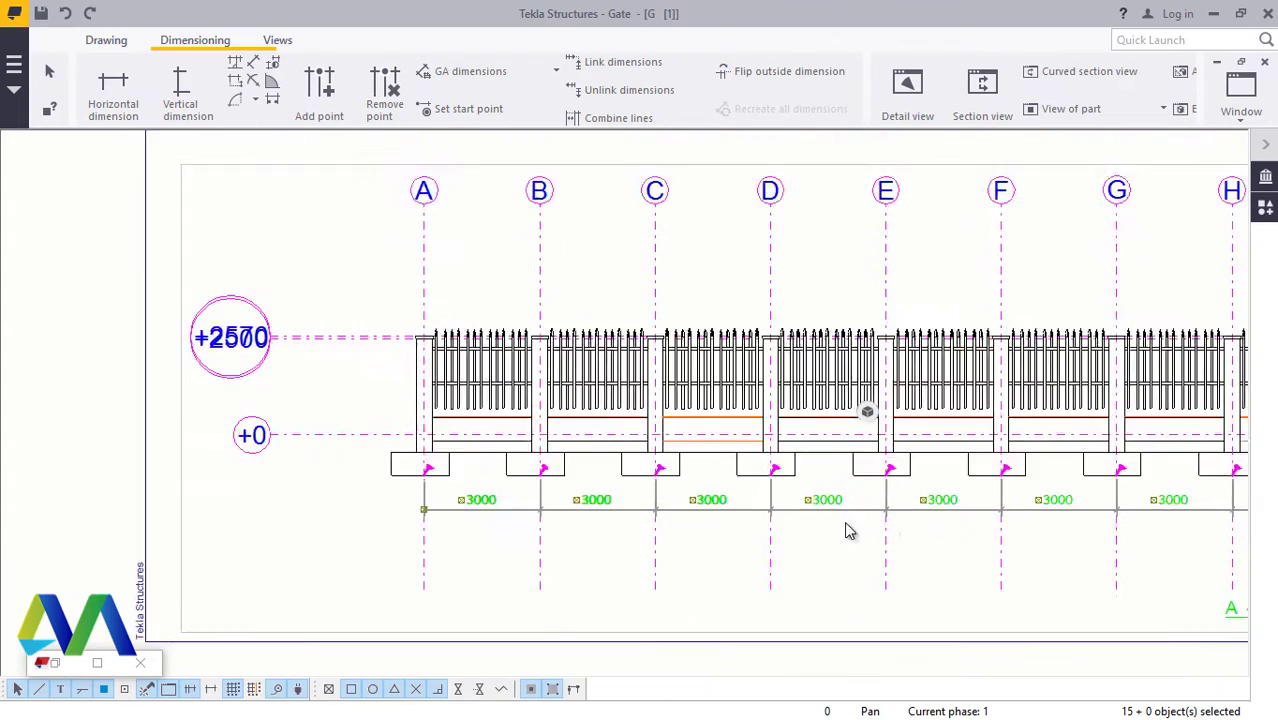
{"action": "scroll", "coordinate": [848, 531], "scroll_direction": "up", "scroll_amount": 6}
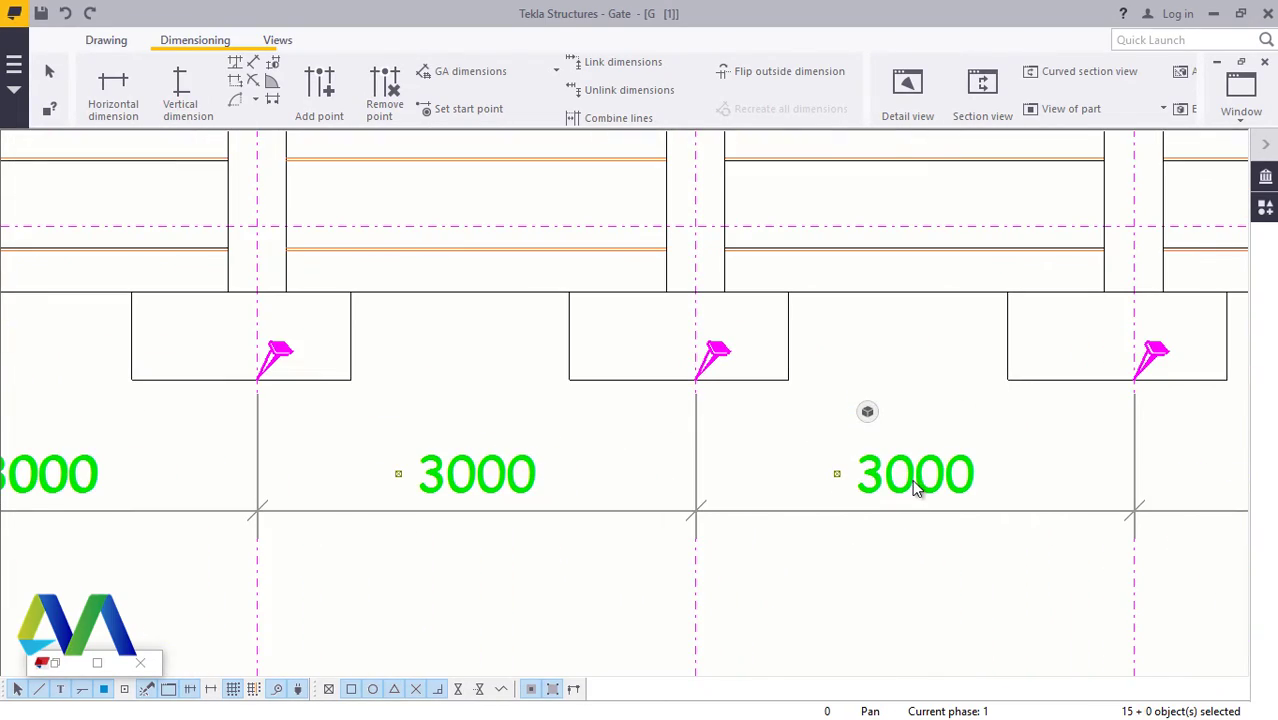
{"action": "double_click", "coordinate": [933, 490]}
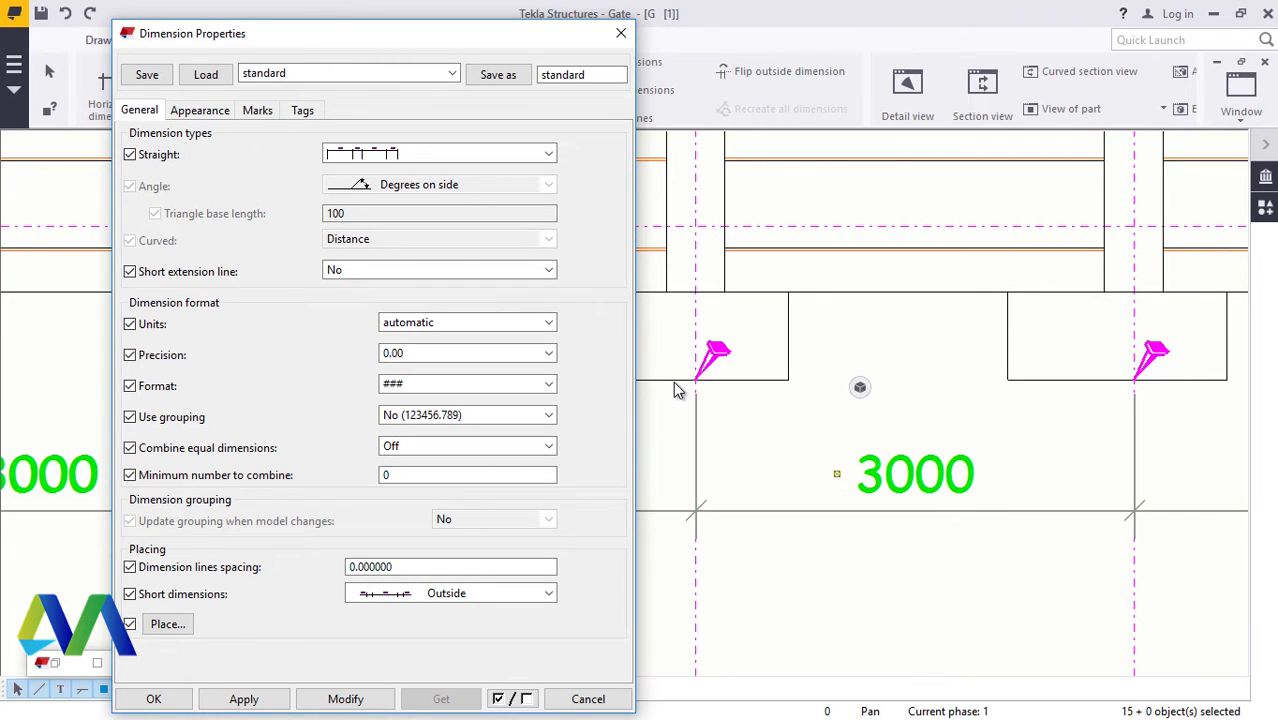
Step: On the Appearance tab, make the dimension text black and set its height to 20
{"action": "left_click", "coordinate": [199, 110]}
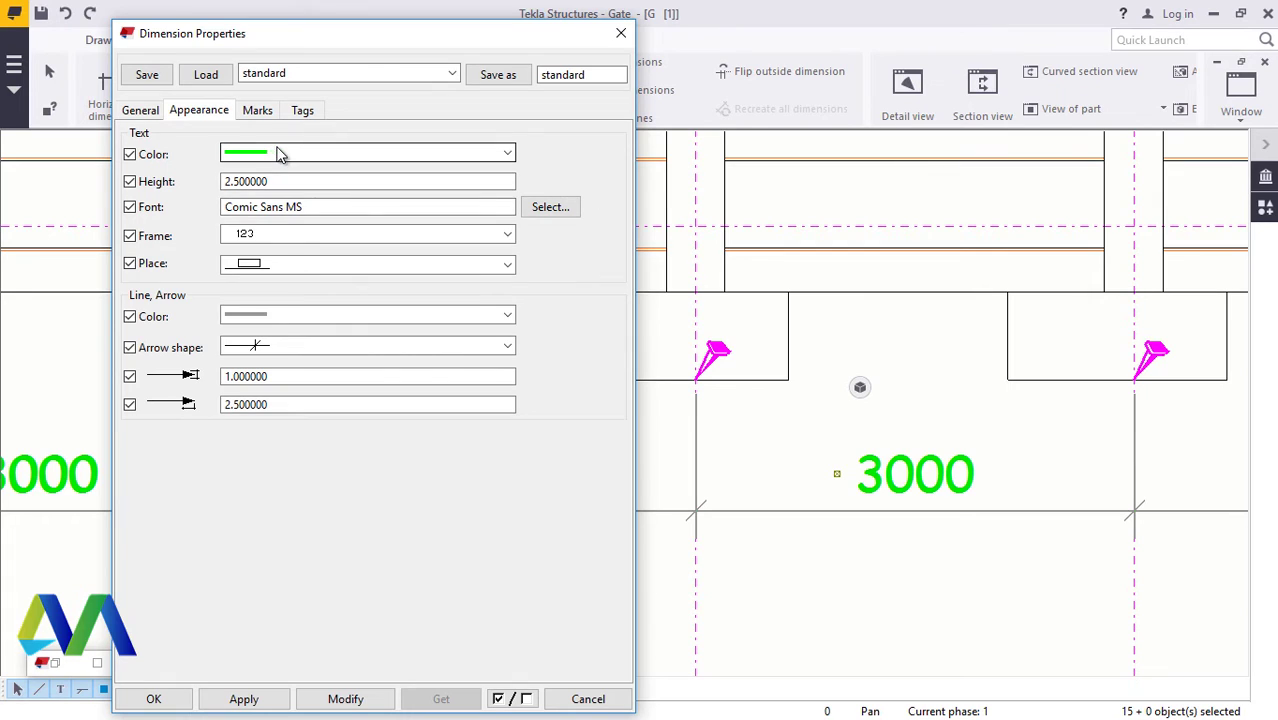
{"action": "left_click", "coordinate": [280, 158]}
{"action": "left_click", "coordinate": [277, 183]}
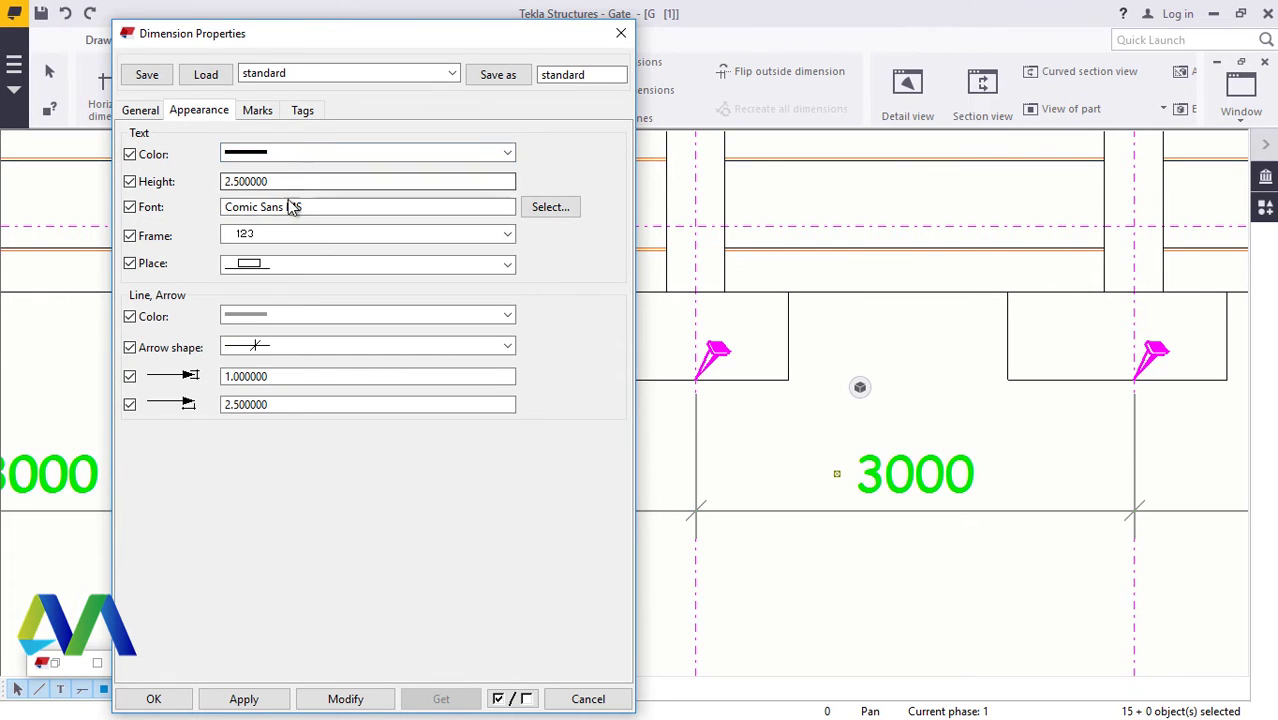
{"action": "left_click_drag", "start_coordinate": [280, 183], "coordinate": [222, 186]}
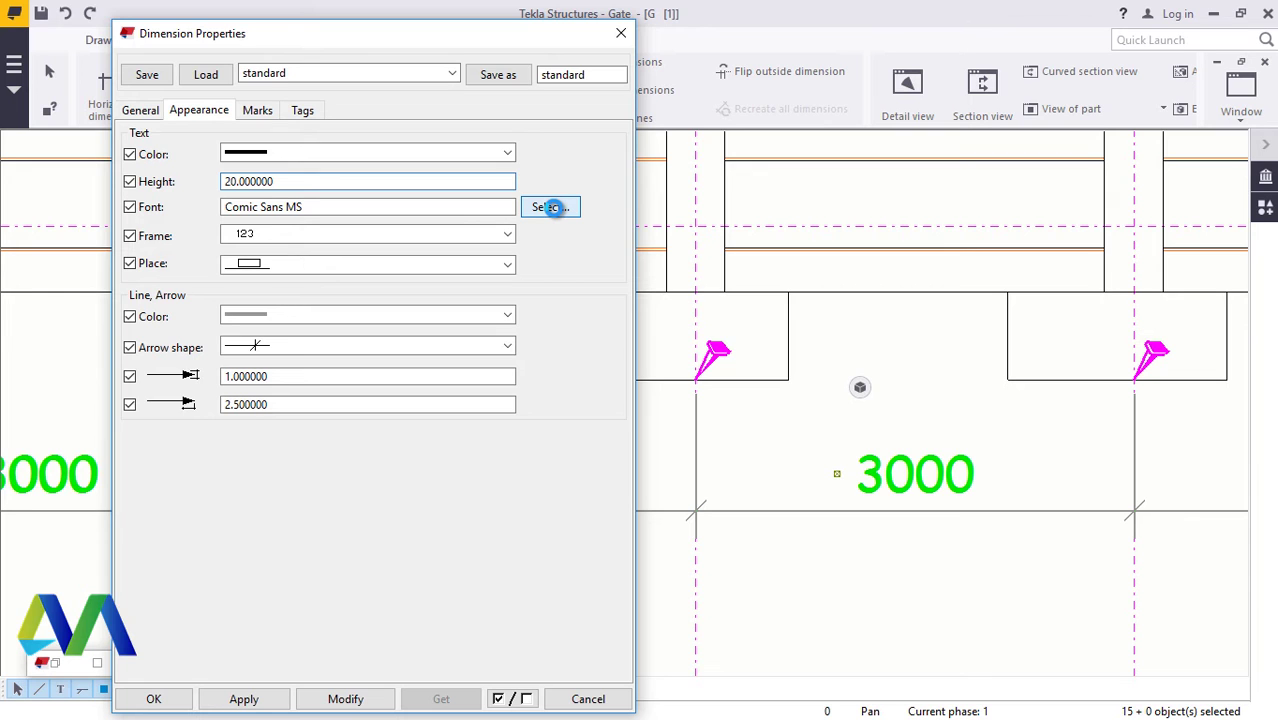
Step: Replace the Comic Sans MS dimension font with Arial in Regular style
{"action": "left_click", "coordinate": [553, 208]}
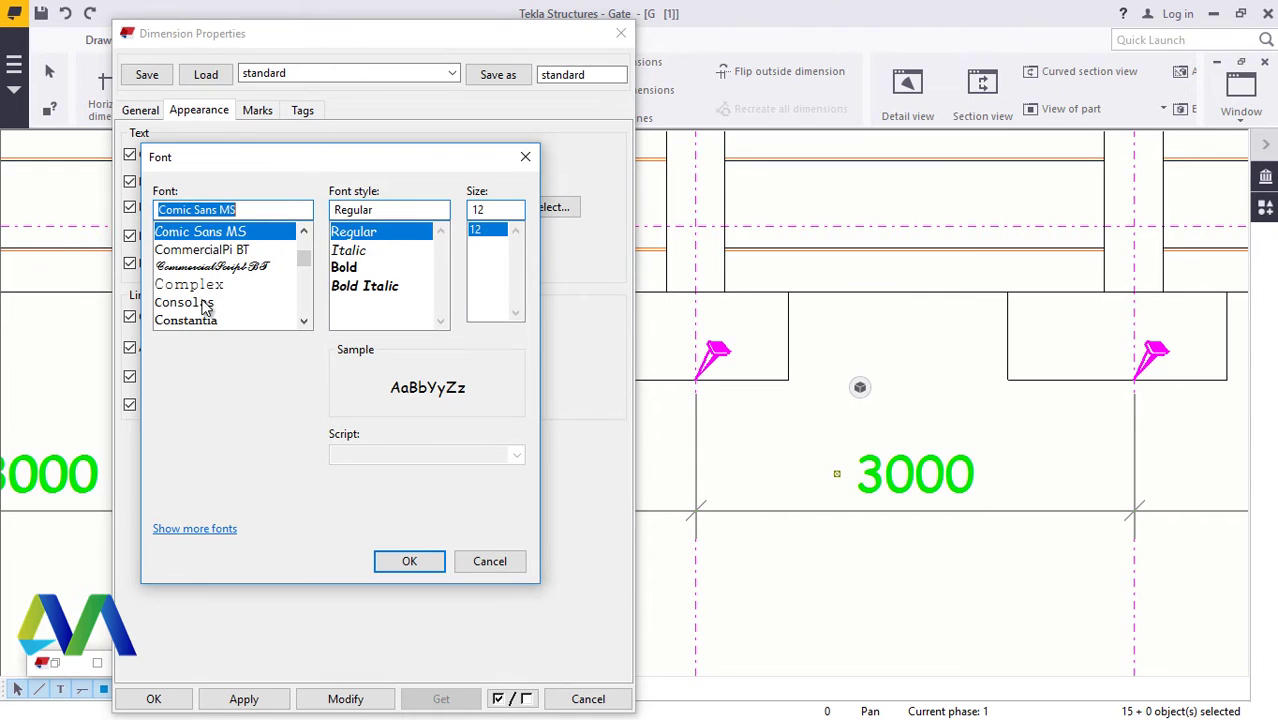
{"action": "scroll", "coordinate": [204, 307], "scroll_direction": "down", "scroll_amount": 2}
{"action": "scroll", "coordinate": [204, 307], "scroll_direction": "down", "scroll_amount": 5}
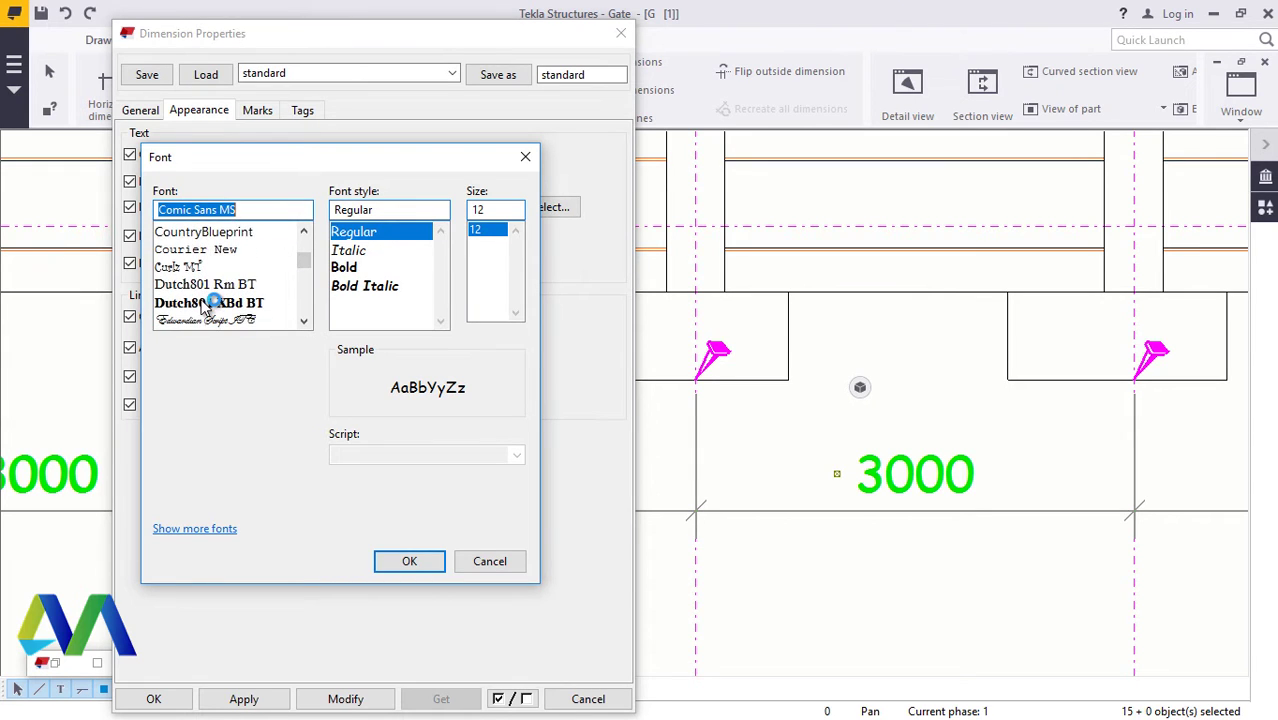
{"action": "scroll", "coordinate": [204, 307], "scroll_direction": "down", "scroll_amount": 7}
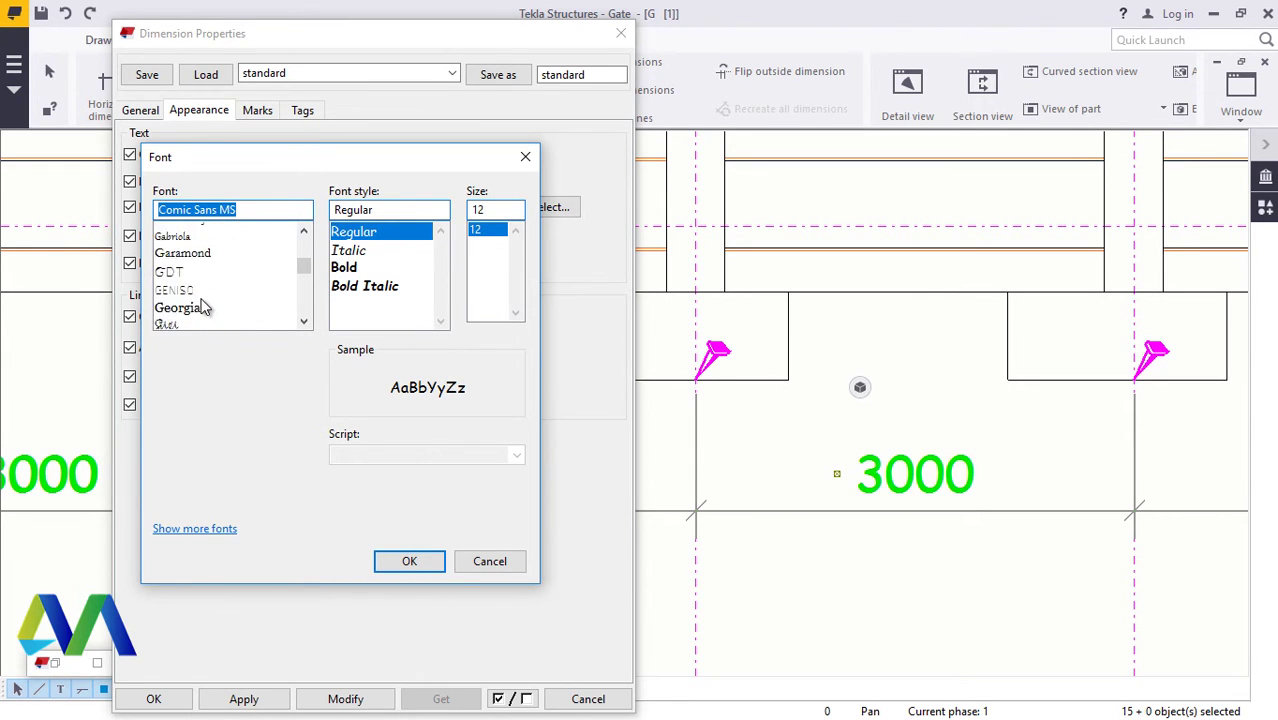
{"action": "scroll", "coordinate": [204, 307], "scroll_direction": "down", "scroll_amount": 2}
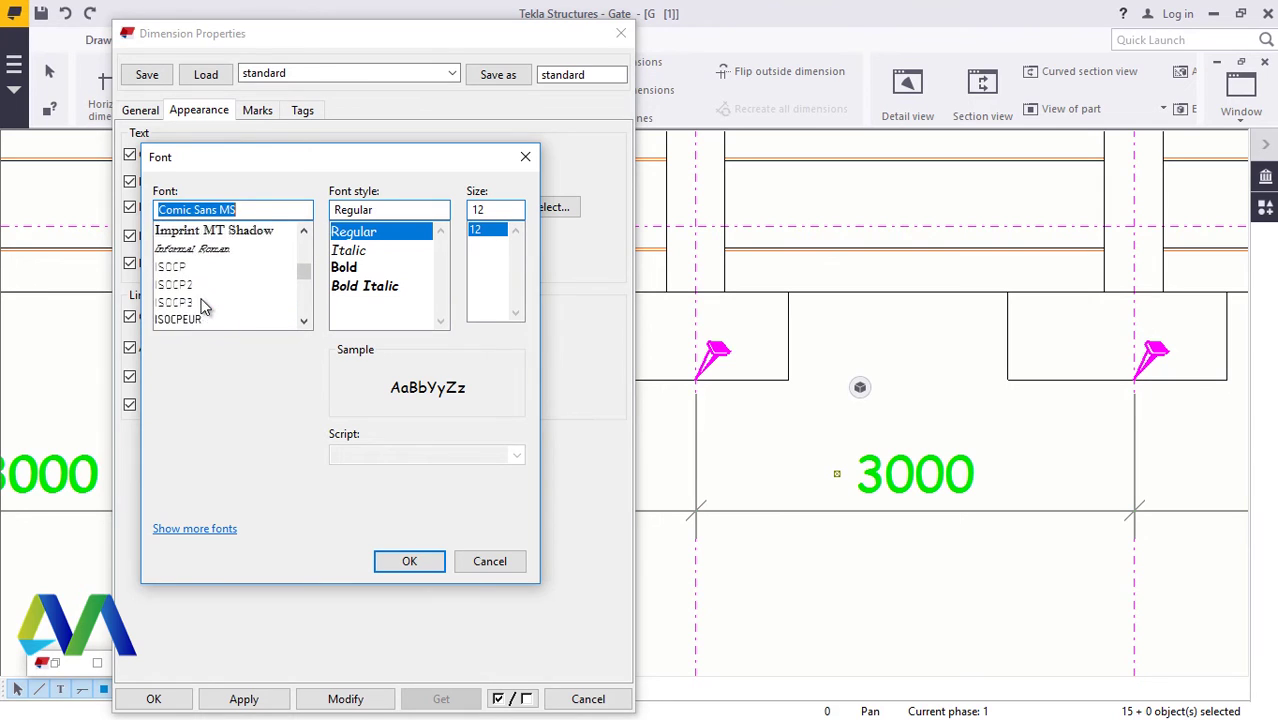
{"action": "scroll", "coordinate": [204, 307], "scroll_direction": "up", "scroll_amount": 15}
{"action": "scroll", "coordinate": [204, 307], "scroll_direction": "up", "scroll_amount": 10}
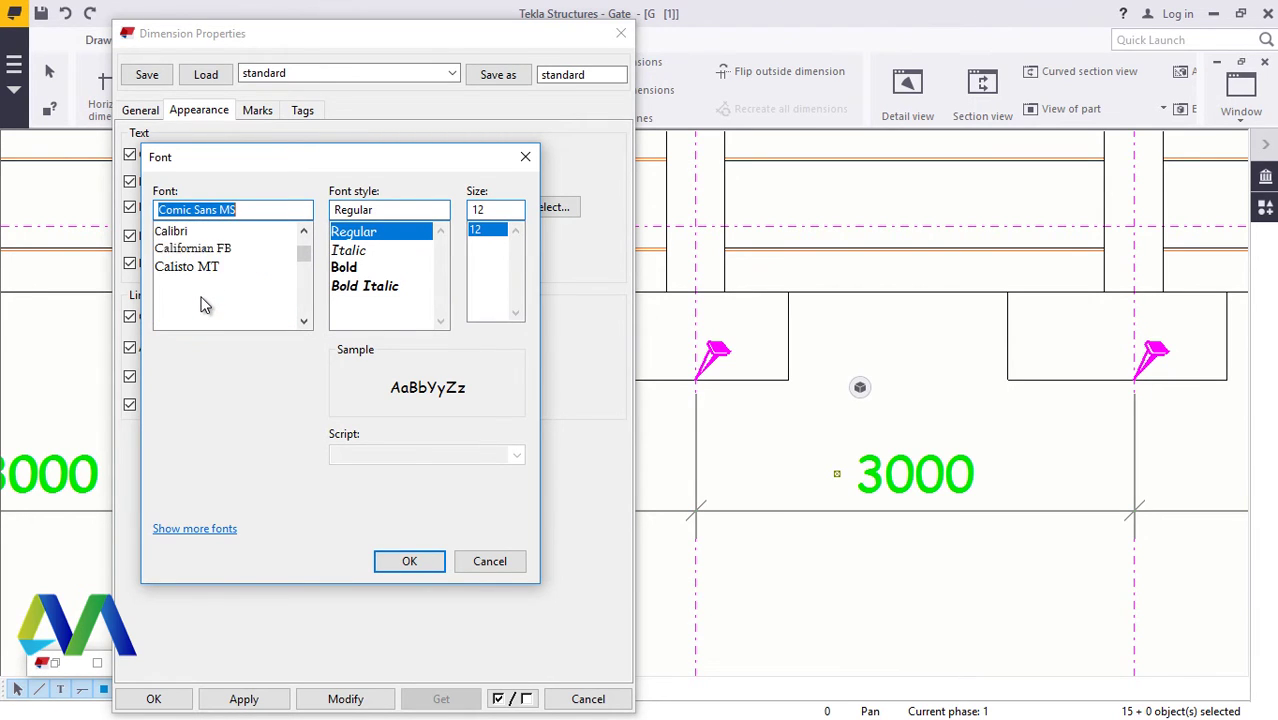
{"action": "scroll", "coordinate": [203, 300], "scroll_direction": "down", "scroll_amount": 2}
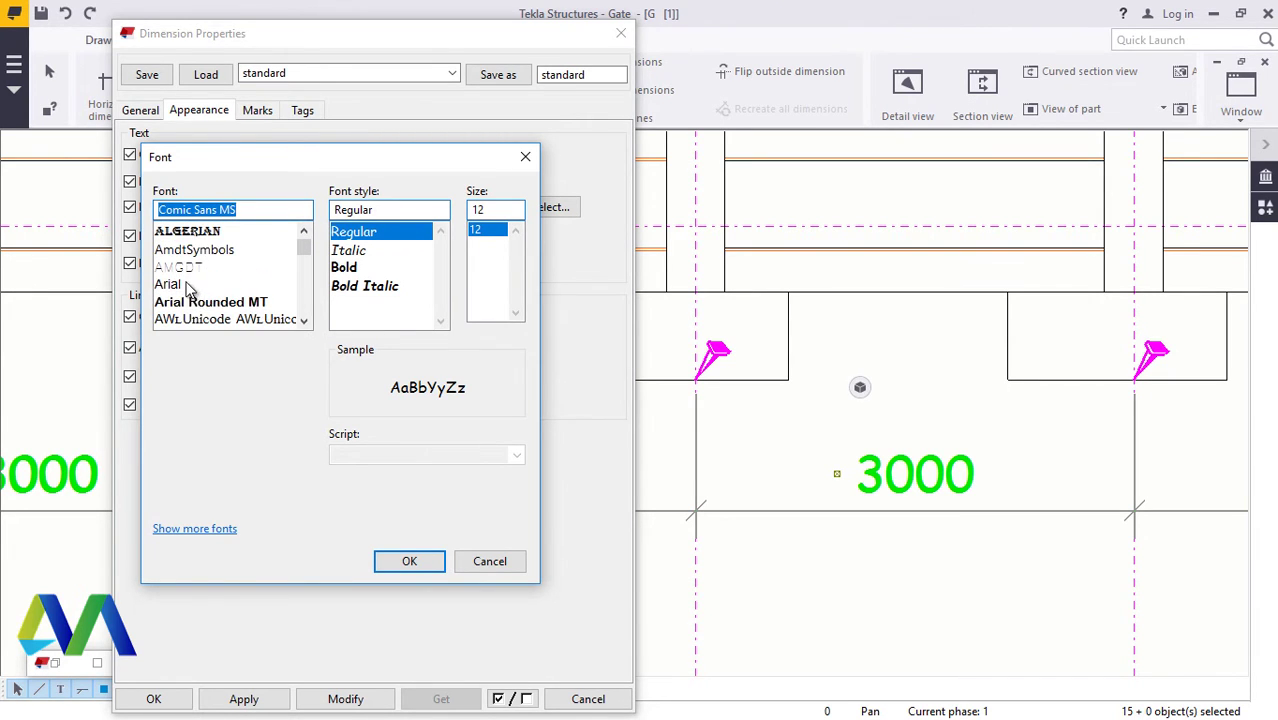
{"action": "left_click", "coordinate": [218, 284]}
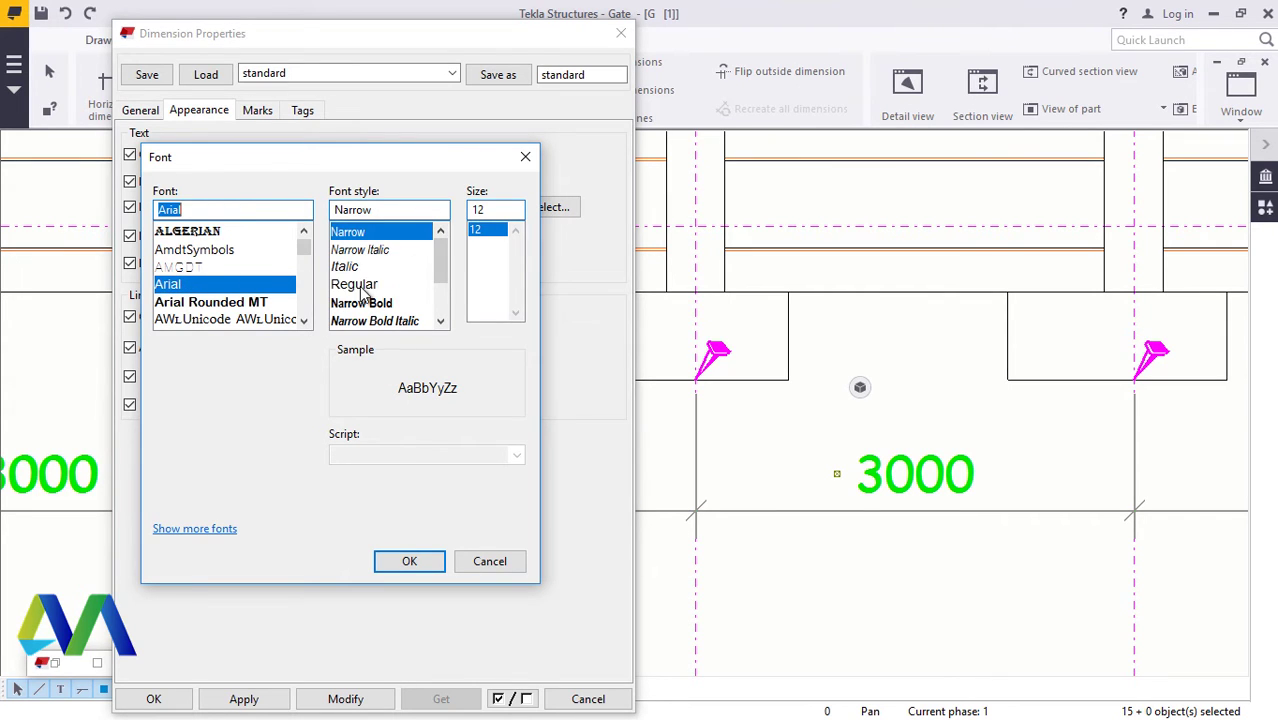
{"action": "left_click", "coordinate": [360, 285]}
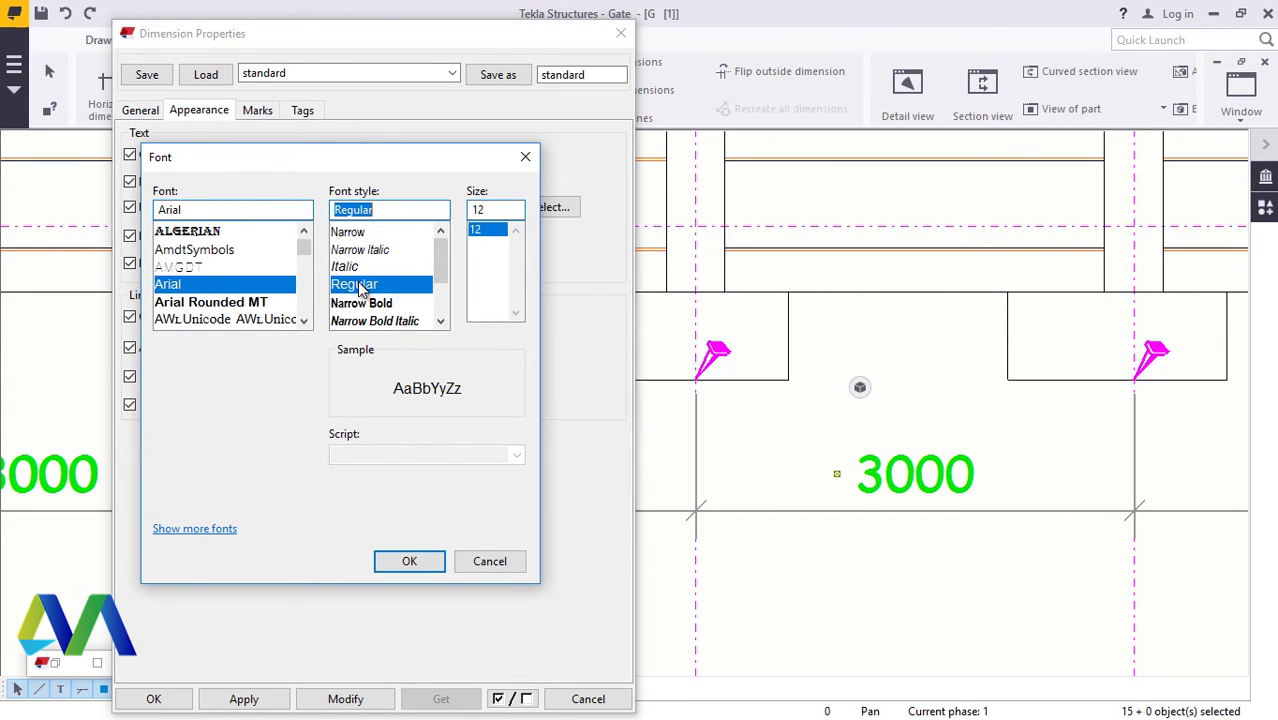
{"action": "left_click", "coordinate": [410, 563]}
Step: Make dimension lines and arrows black, apply, then set text height 2 and apply again
{"action": "left_click", "coordinate": [279, 318]}
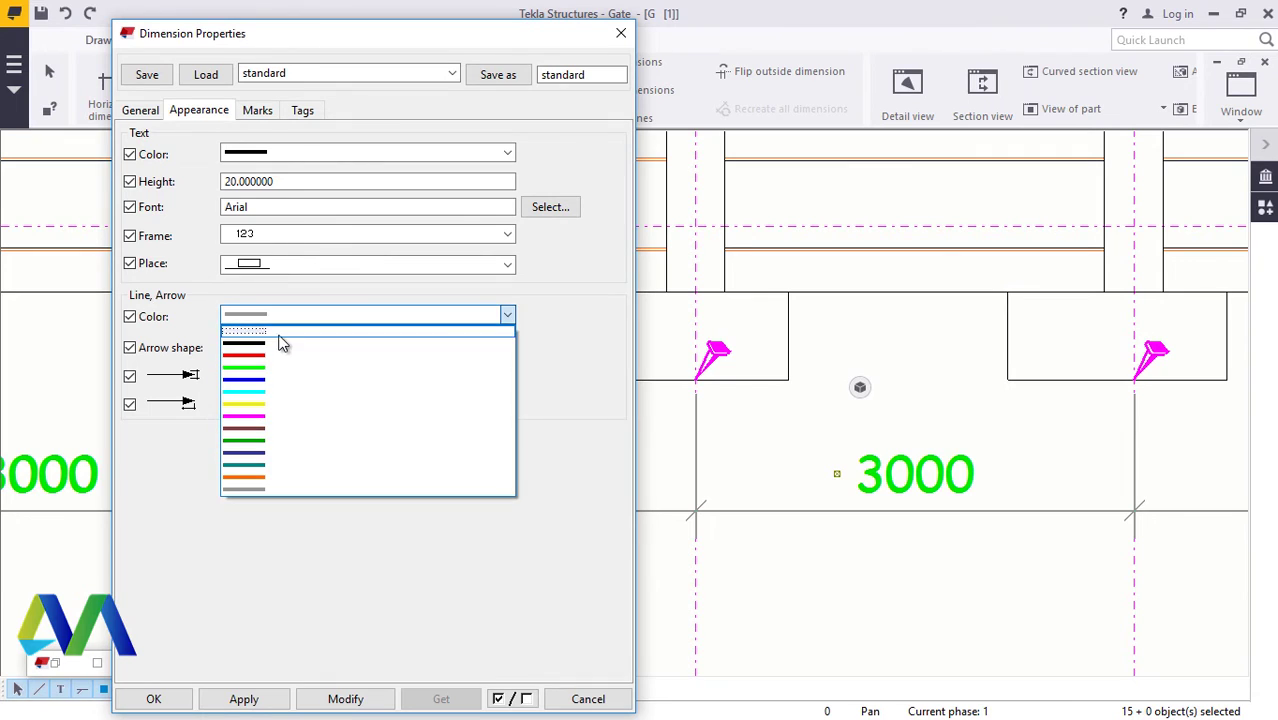
{"action": "left_click", "coordinate": [284, 344]}
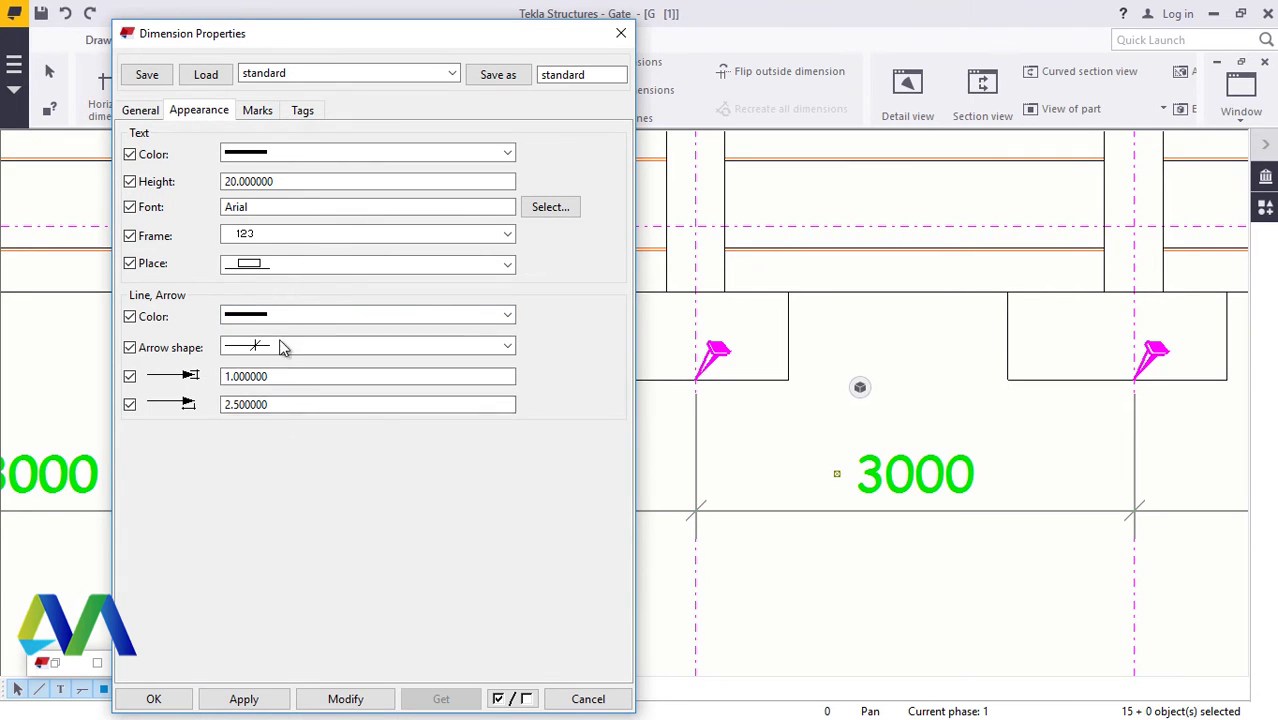
{"action": "left_click", "coordinate": [347, 699]}
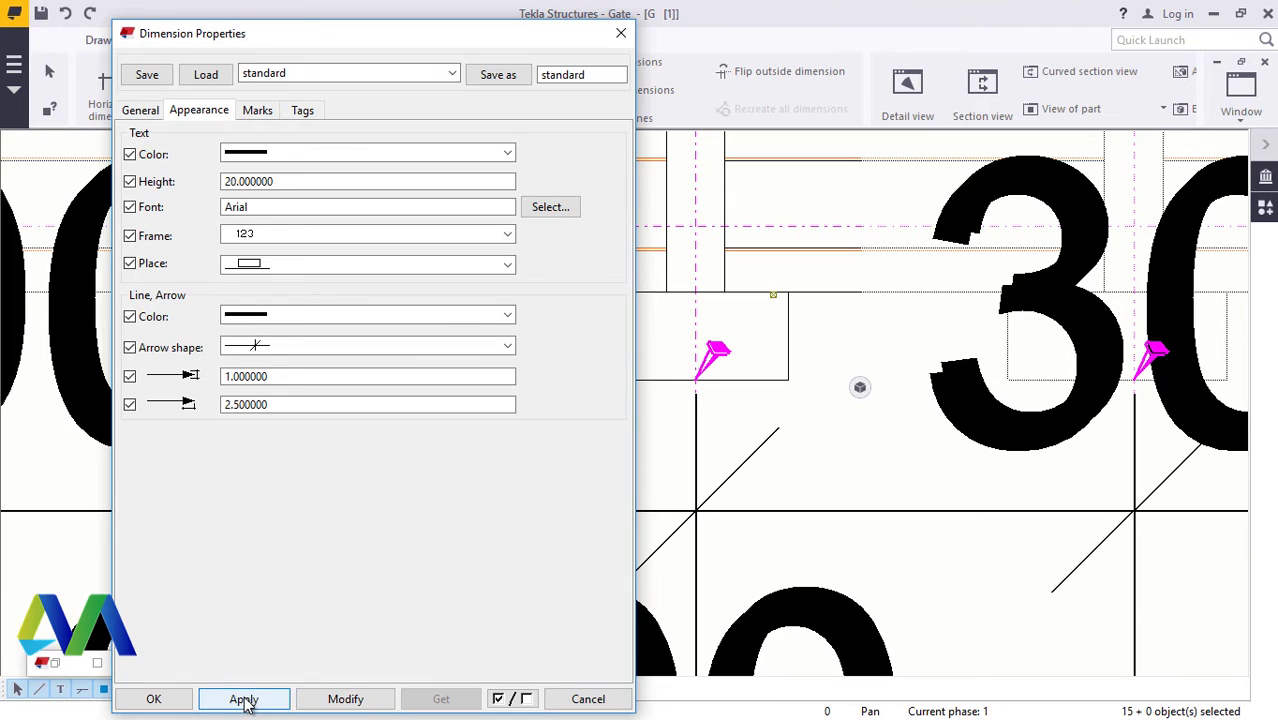
{"action": "left_click", "coordinate": [274, 181]}
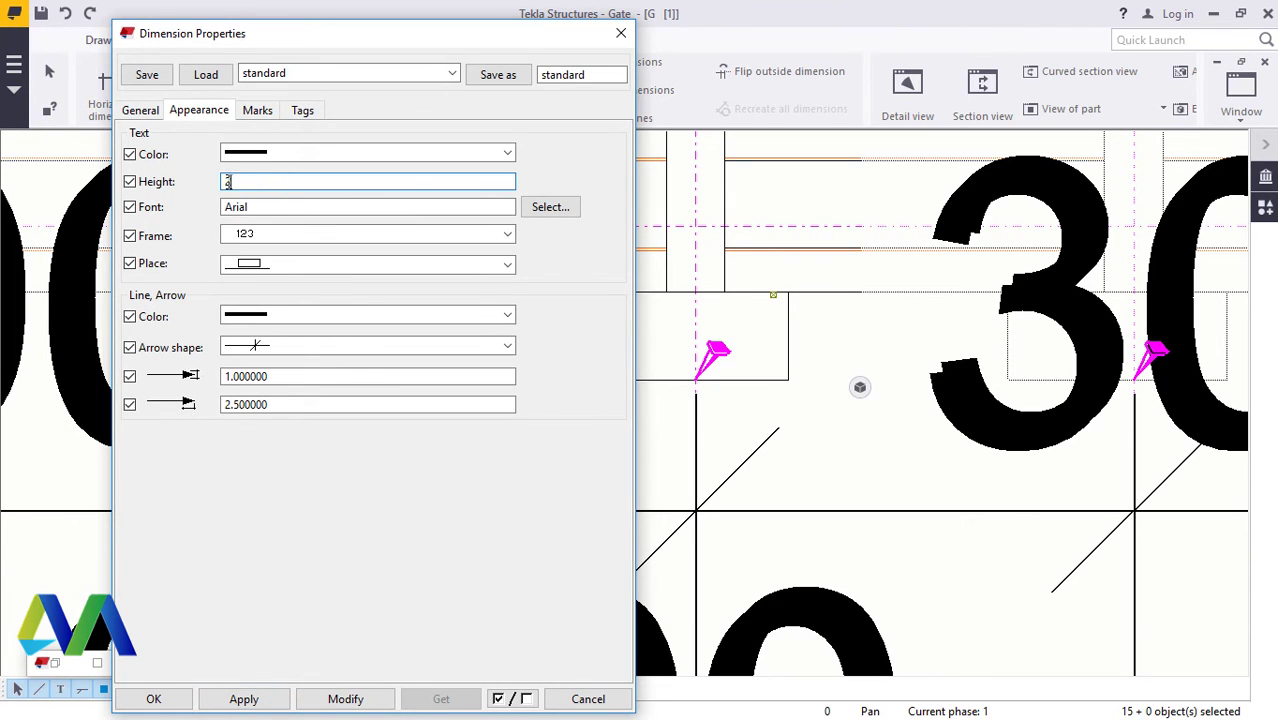
{"action": "left_click", "coordinate": [345, 699]}
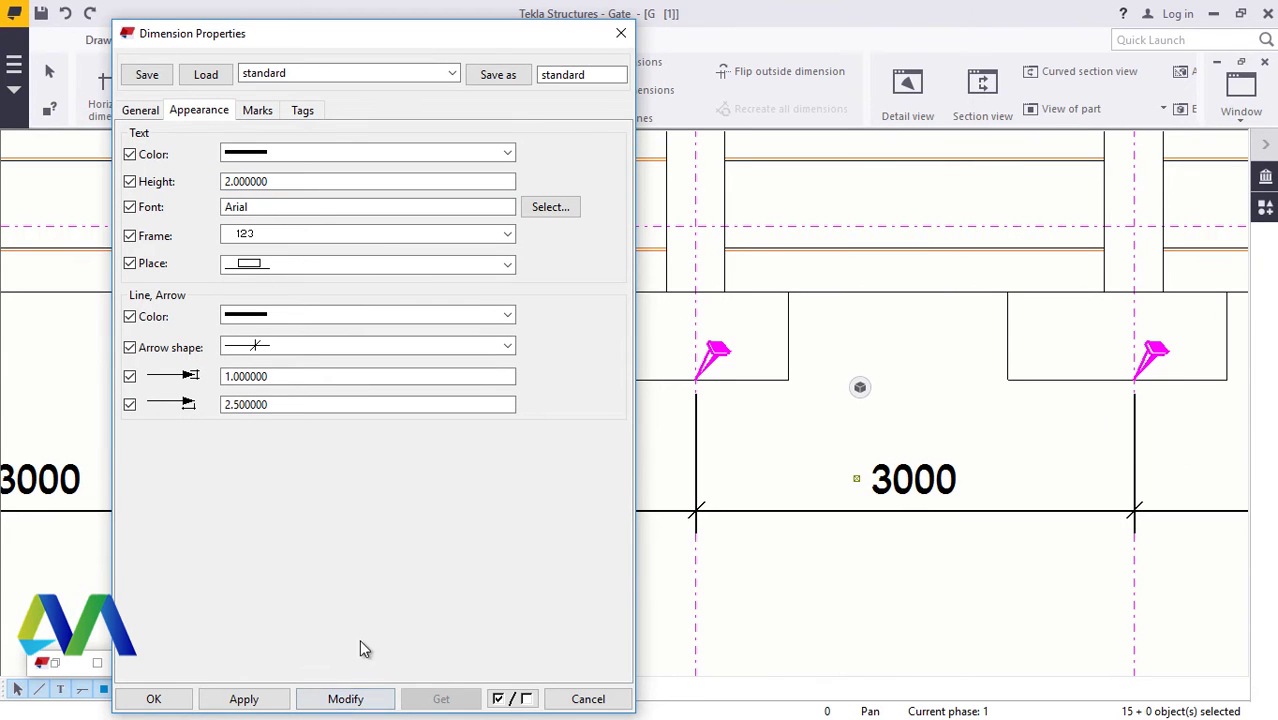
Step: Close Dimension Properties and drag the 3000 chain up to sit just below the footings
{"action": "left_click", "coordinate": [183, 706]}
{"action": "scroll", "coordinate": [710, 410], "scroll_direction": "down", "scroll_amount": 5}
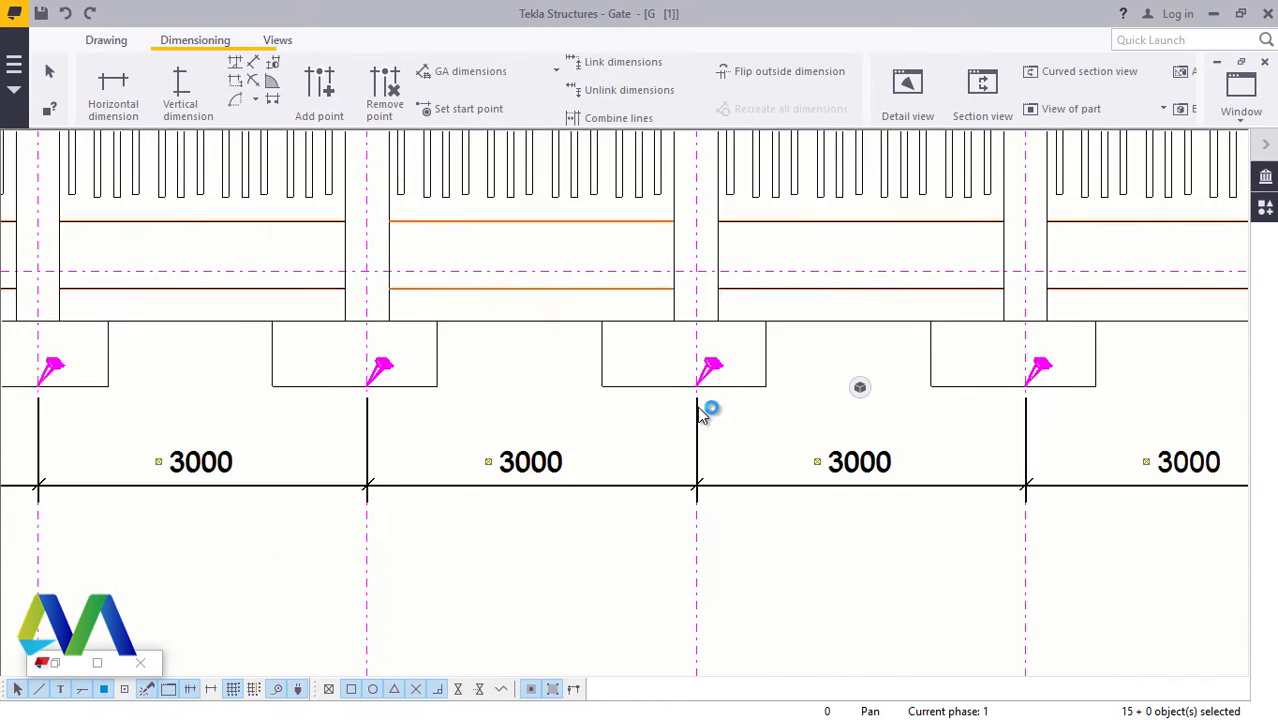
{"action": "left_click", "coordinate": [810, 515]}
{"action": "scroll", "coordinate": [801, 451], "scroll_direction": "up", "scroll_amount": 3}
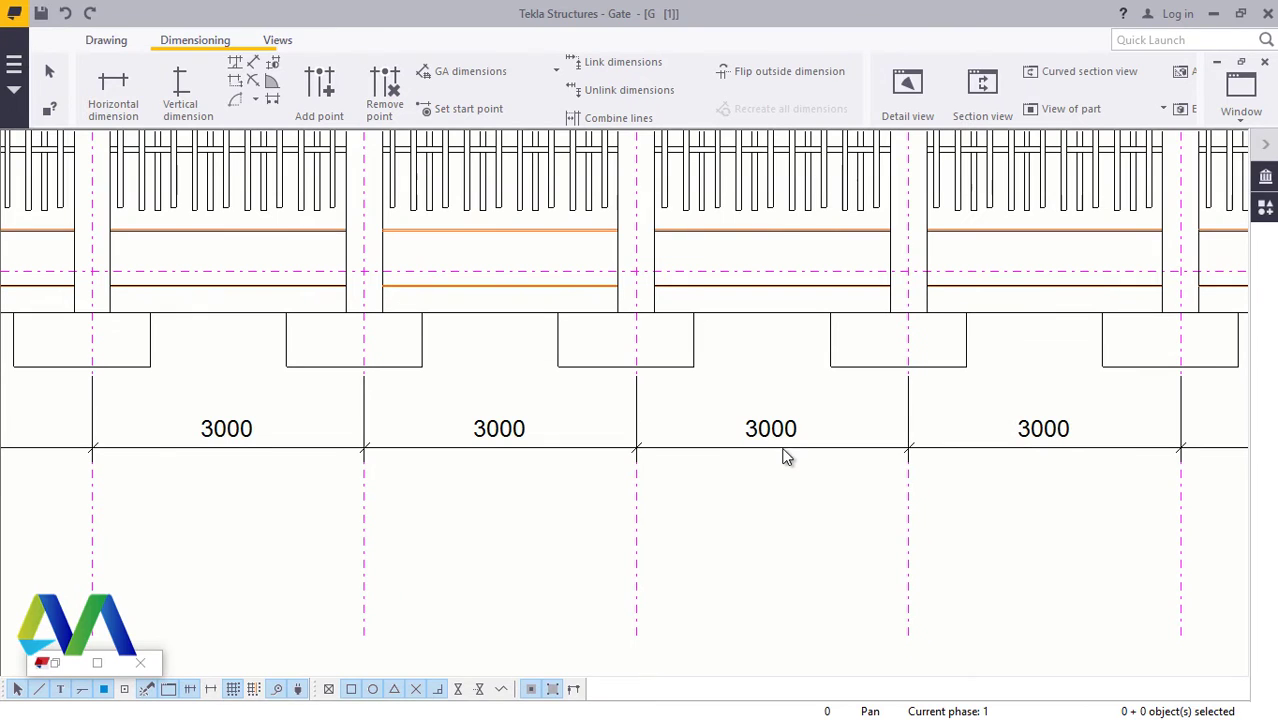
{"action": "left_click", "coordinate": [785, 447]}
{"action": "left_click_drag", "start_coordinate": [785, 451], "coordinate": [787, 422]}
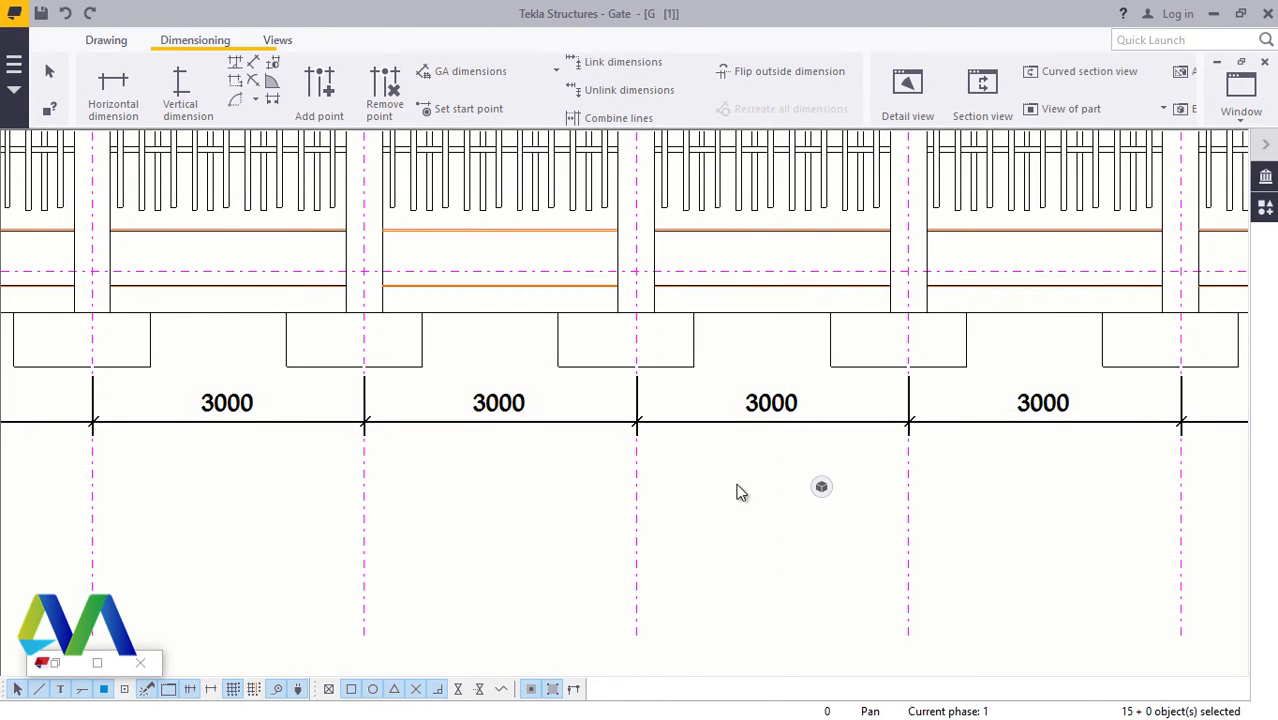
{"action": "left_click", "coordinate": [762, 482]}
{"action": "scroll", "coordinate": [765, 480], "scroll_direction": "down", "scroll_amount": 1}
{"action": "scroll", "coordinate": [685, 270], "scroll_direction": "up", "scroll_amount": 2}
{"action": "scroll", "coordinate": [680, 278], "scroll_direction": "up", "scroll_amount": 2}
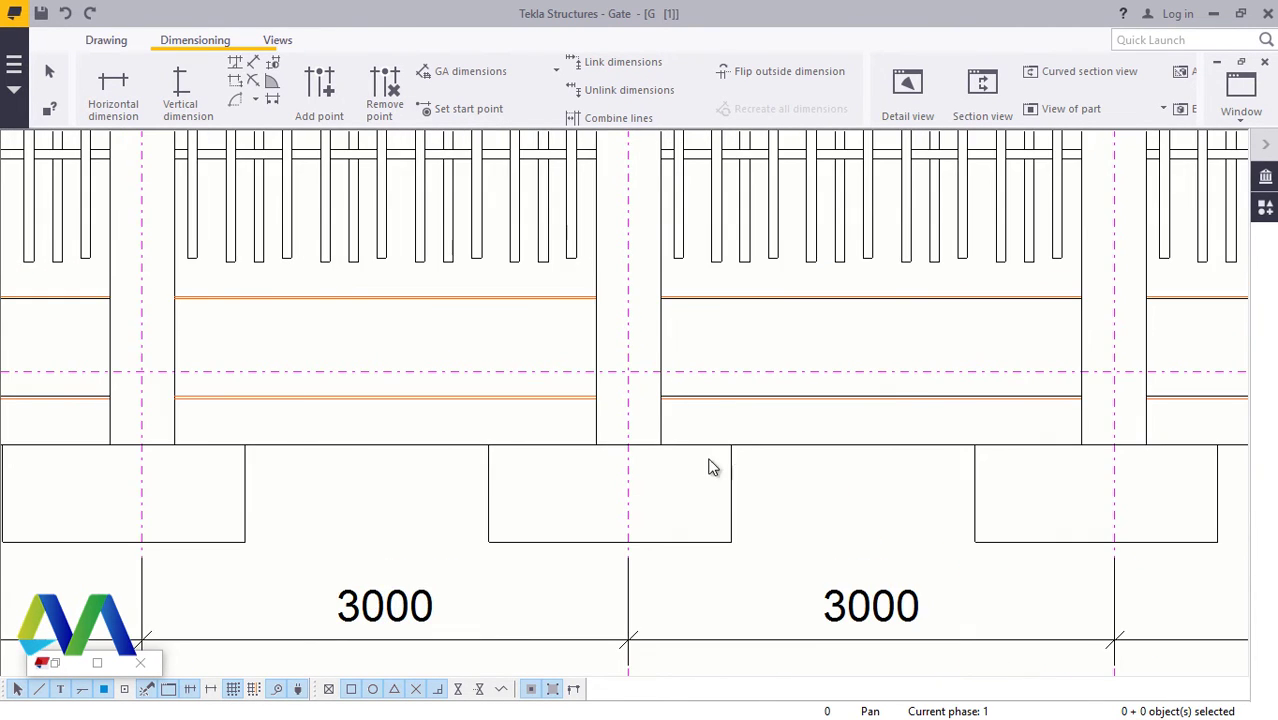
{"action": "scroll", "coordinate": [762, 470], "scroll_direction": "down", "scroll_amount": 4}
{"action": "scroll", "coordinate": [767, 470], "scroll_direction": "down", "scroll_amount": 2}
{"action": "scroll", "coordinate": [285, 395], "scroll_direction": "up", "scroll_amount": 3}
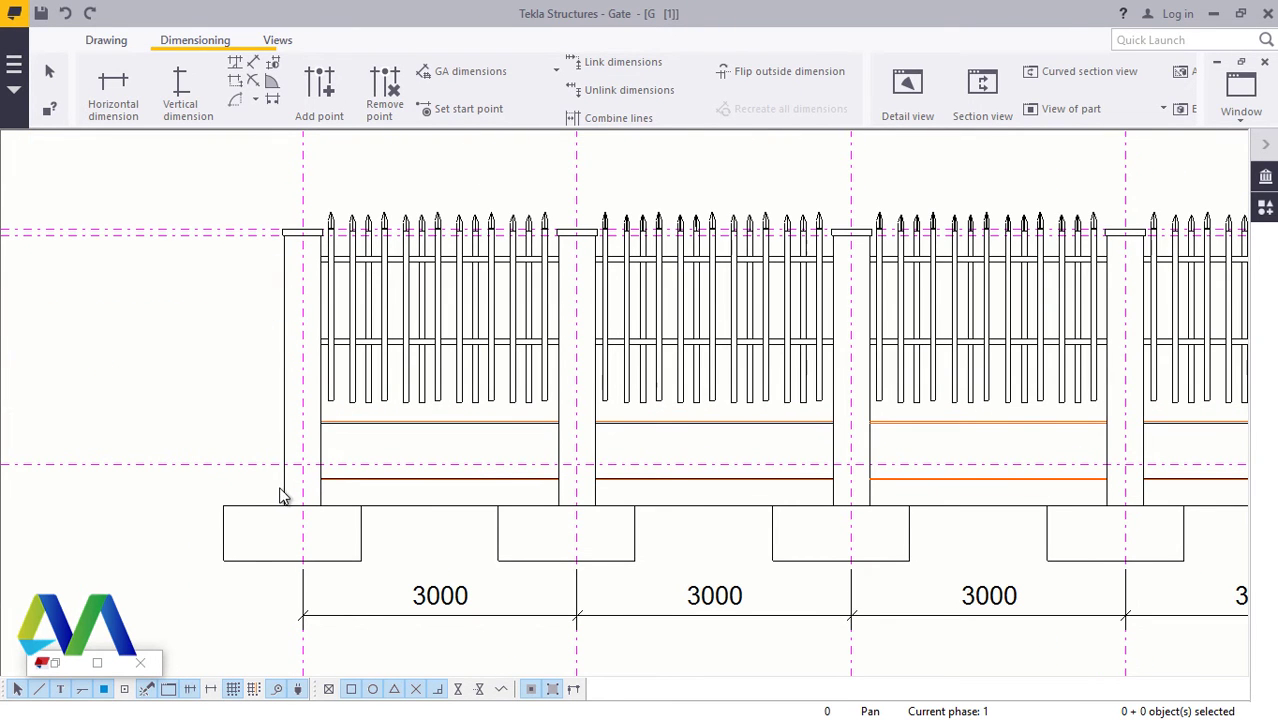
{"action": "scroll", "coordinate": [400, 442], "scroll_direction": "up", "scroll_amount": 1}
{"action": "scroll", "coordinate": [400, 442], "scroll_direction": "down", "scroll_amount": 2}
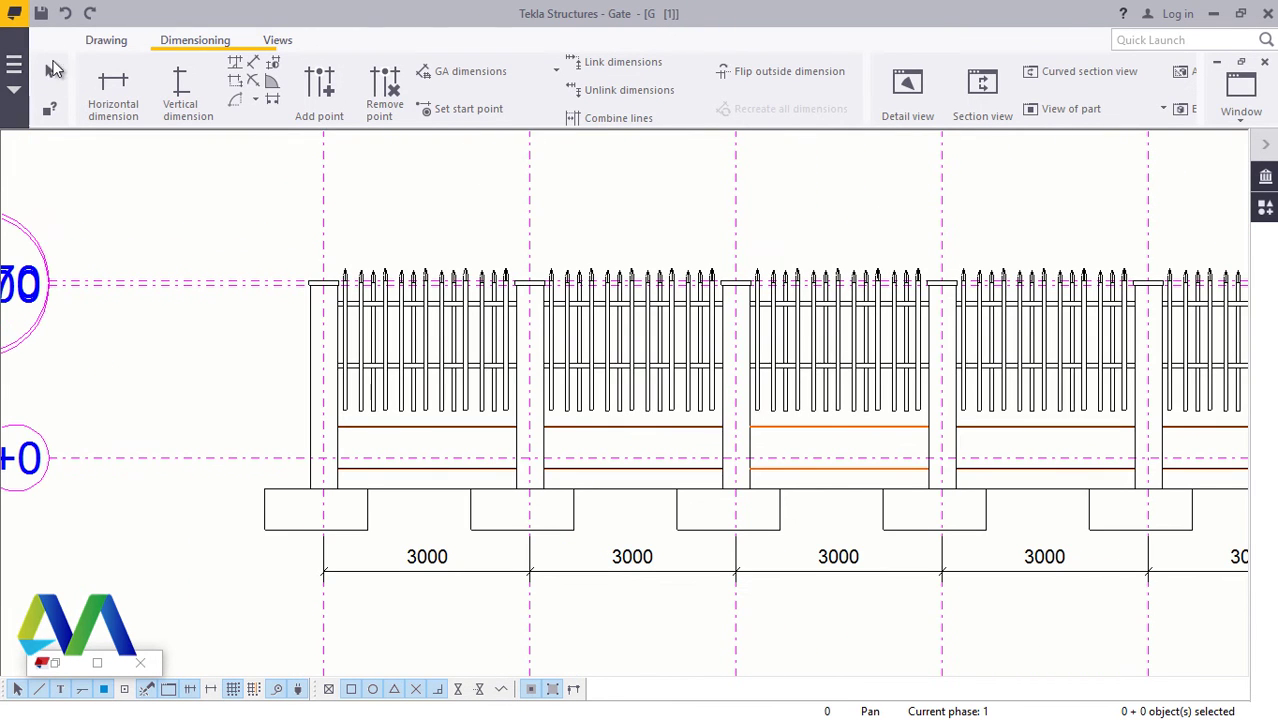
Step: Add a 2950 vertical dimension from the left post's top corner to its base
{"action": "left_click", "coordinate": [188, 100]}
{"action": "scroll", "coordinate": [314, 479], "scroll_direction": "up", "scroll_amount": 4}
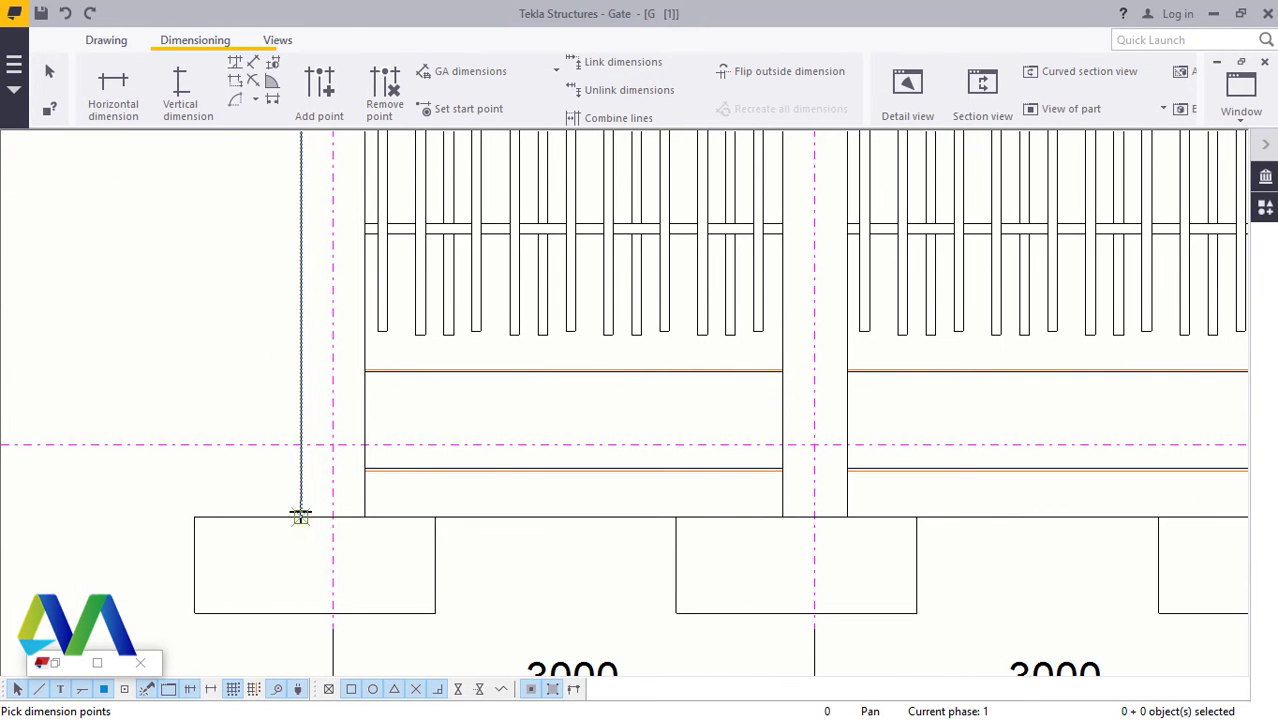
{"action": "scroll", "coordinate": [354, 551], "scroll_direction": "down", "scroll_amount": 3}
{"action": "scroll", "coordinate": [331, 277], "scroll_direction": "up", "scroll_amount": 4}
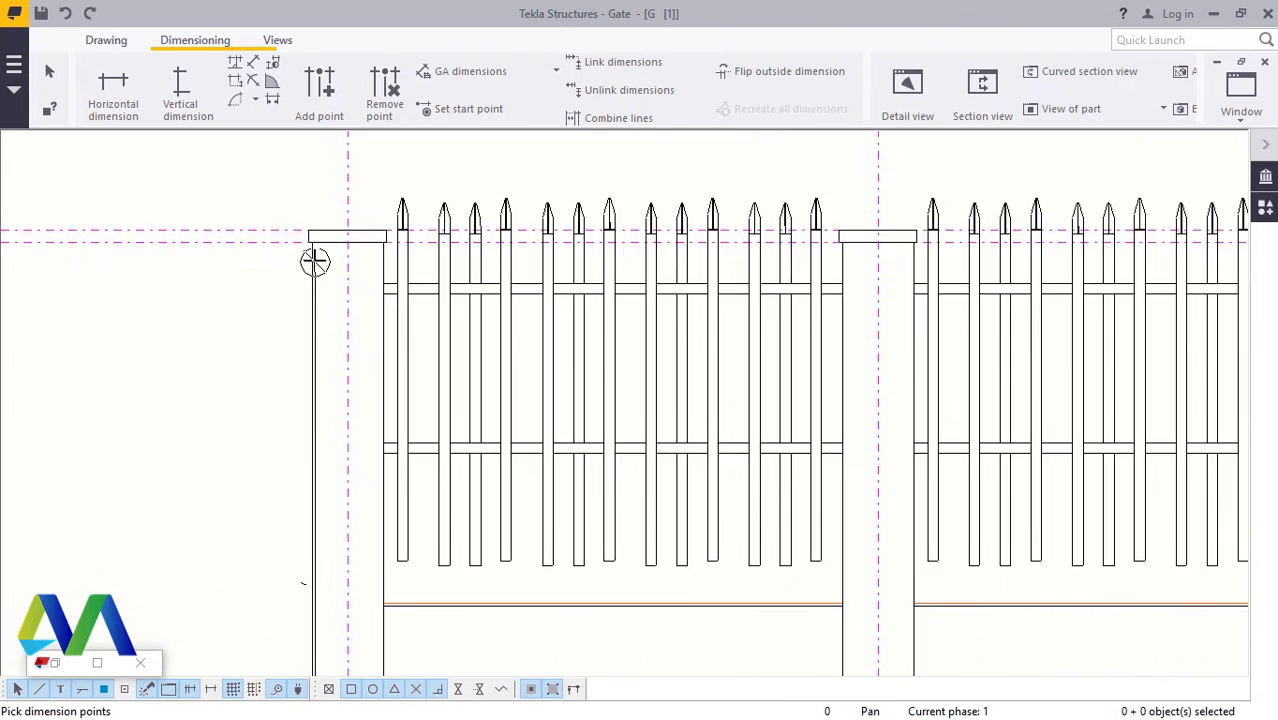
{"action": "scroll", "coordinate": [314, 262], "scroll_direction": "up", "scroll_amount": 4}
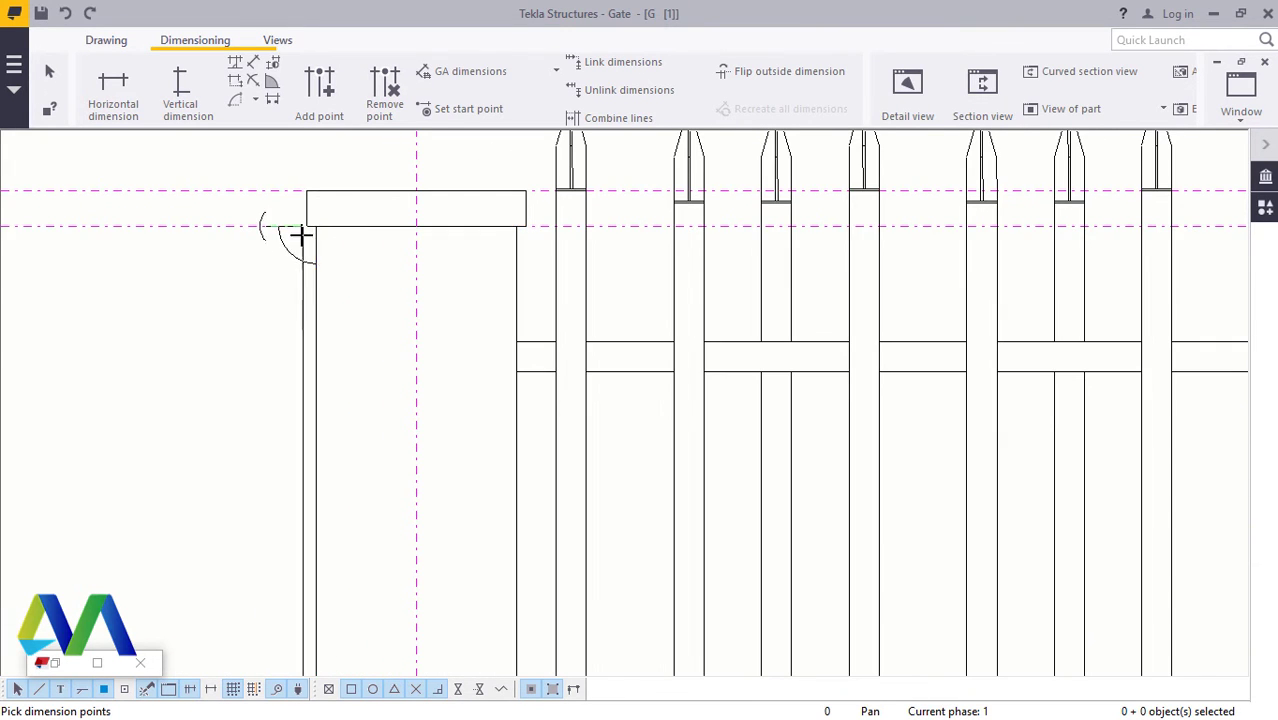
{"action": "left_click", "coordinate": [301, 233]}
{"action": "scroll", "coordinate": [301, 233], "scroll_direction": "down", "scroll_amount": 5}
{"action": "scroll", "coordinate": [314, 257], "scroll_direction": "up", "scroll_amount": 3}
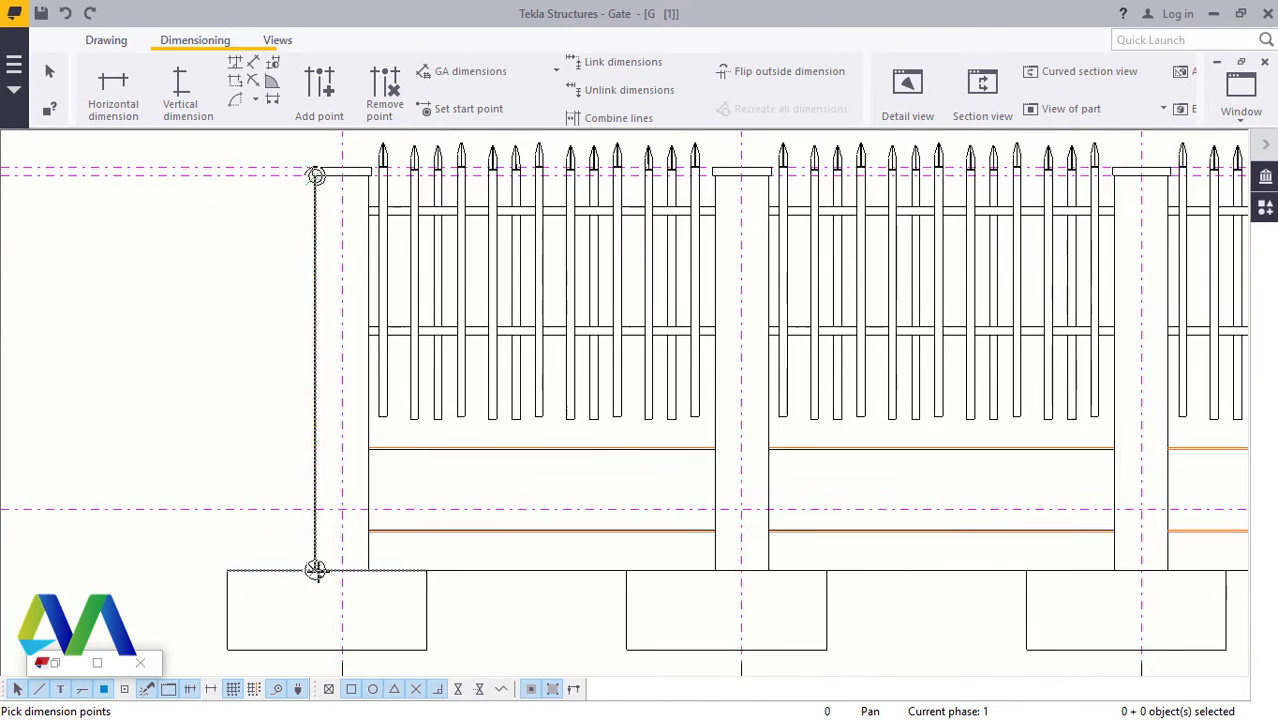
{"action": "scroll", "coordinate": [315, 570], "scroll_direction": "up", "scroll_amount": 2}
{"action": "left_click", "coordinate": [311, 567]}
{"action": "right_click", "coordinate": [215, 460]}
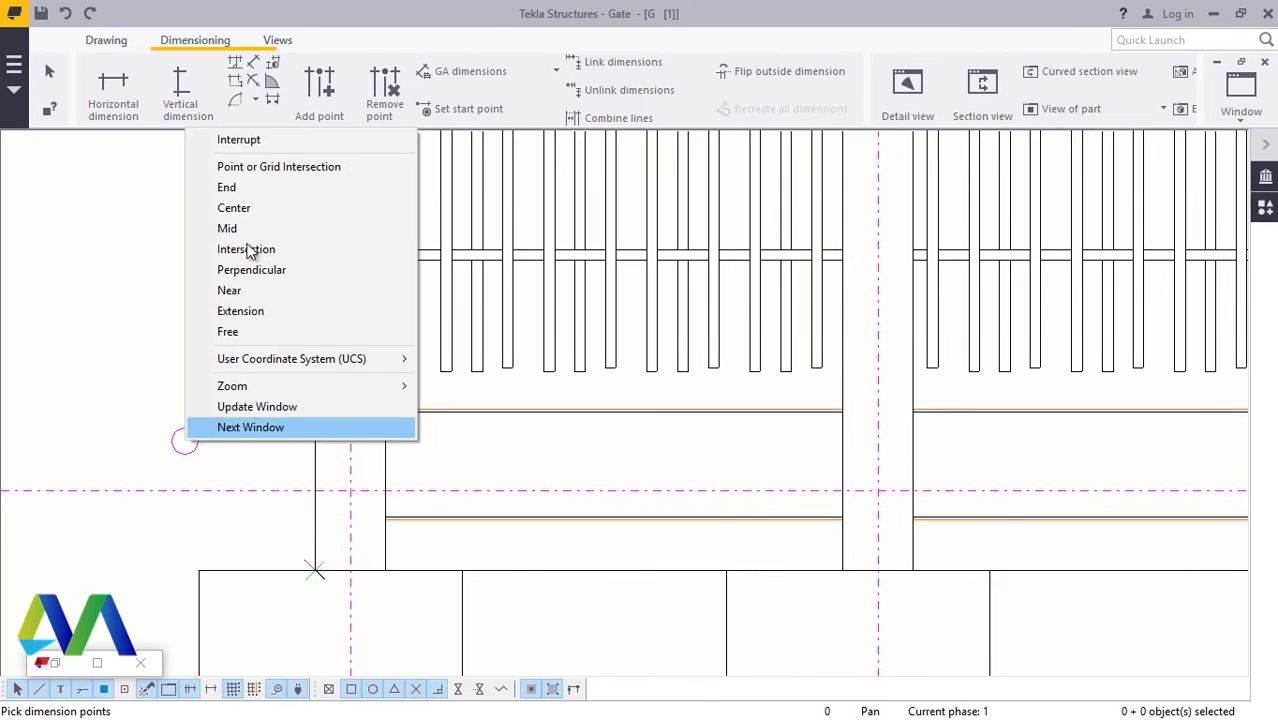
{"action": "left_click", "coordinate": [243, 135]}
Step: Move the 2950 dimension further left of the post
{"action": "left_click", "coordinate": [281, 268]}
{"action": "left_click_drag", "start_coordinate": [281, 268], "coordinate": [88, 270]}
{"action": "scroll", "coordinate": [239, 431], "scroll_direction": "down", "scroll_amount": 3}
{"action": "scroll", "coordinate": [308, 285], "scroll_direction": "up", "scroll_amount": 6}
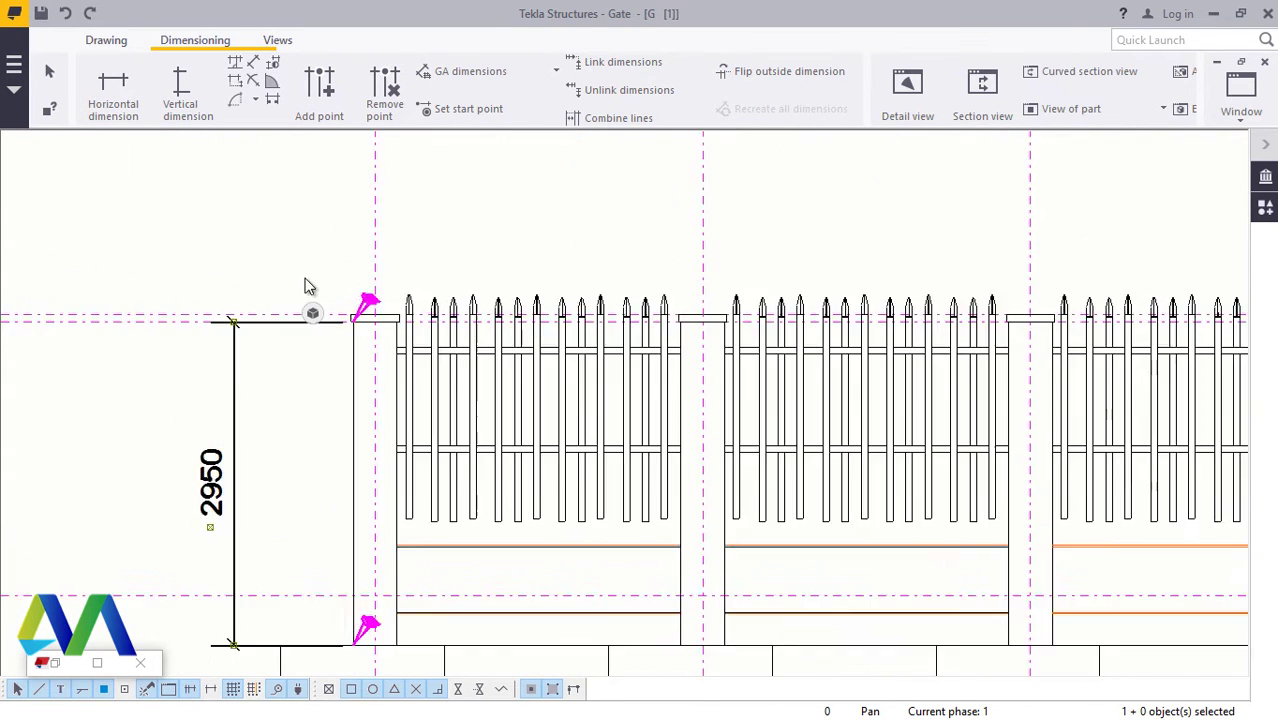
{"action": "scroll", "coordinate": [356, 313], "scroll_direction": "up", "scroll_amount": 2}
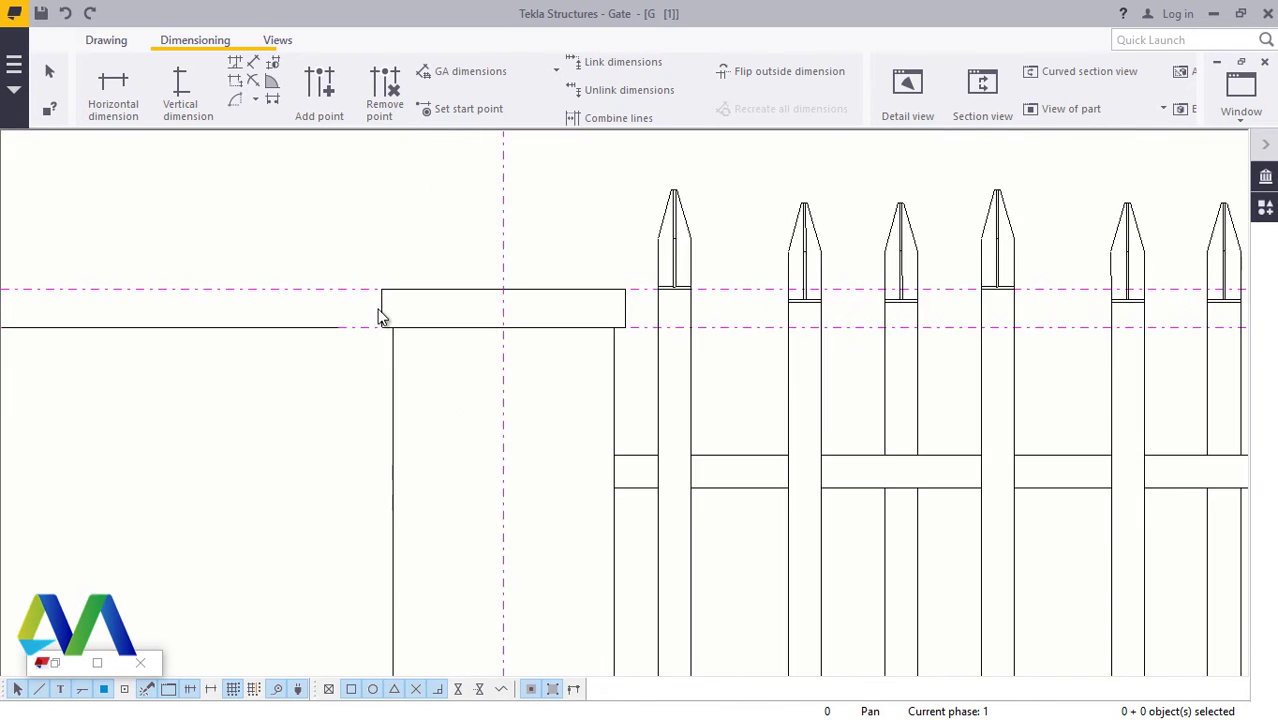
Step: Add a 70 vertical dimension at the post cap using Intersection snap
{"action": "left_click", "coordinate": [205, 115]}
{"action": "scroll", "coordinate": [408, 337], "scroll_direction": "up", "scroll_amount": 3}
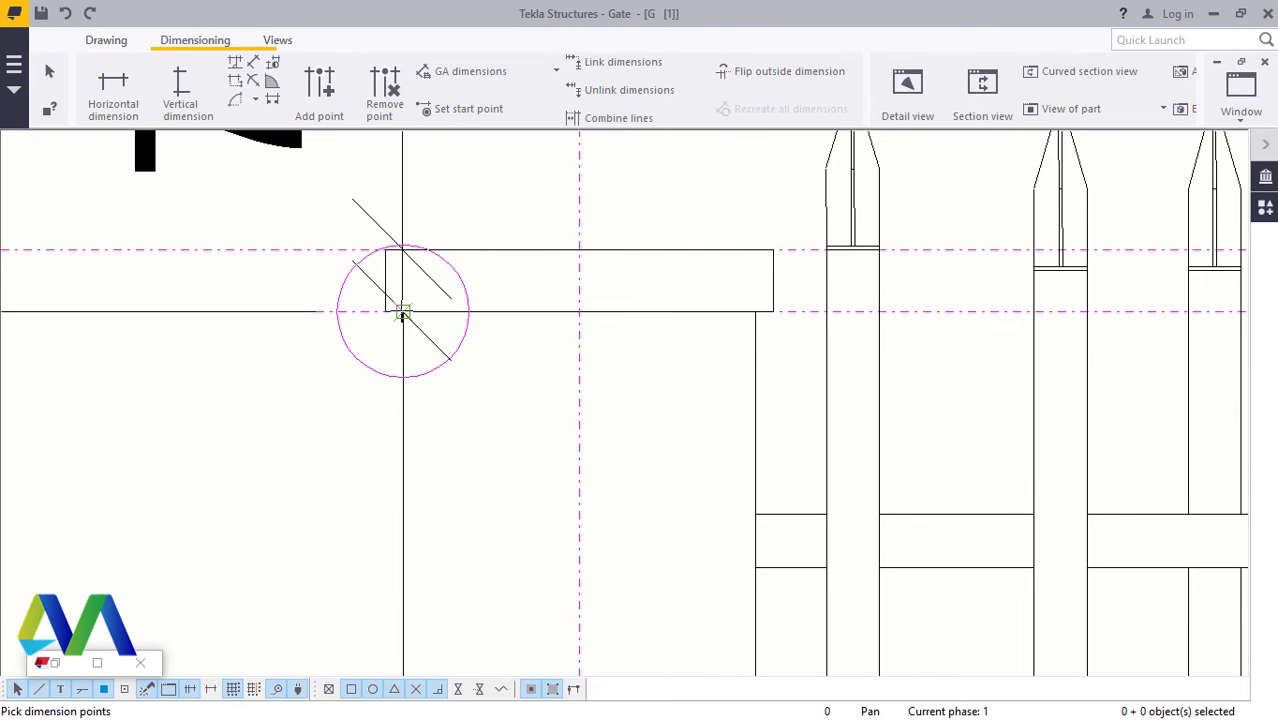
{"action": "right_click", "coordinate": [398, 222]}
{"action": "left_click", "coordinate": [430, 226]}
{"action": "scroll", "coordinate": [545, 340], "scroll_direction": "down", "scroll_amount": 4}
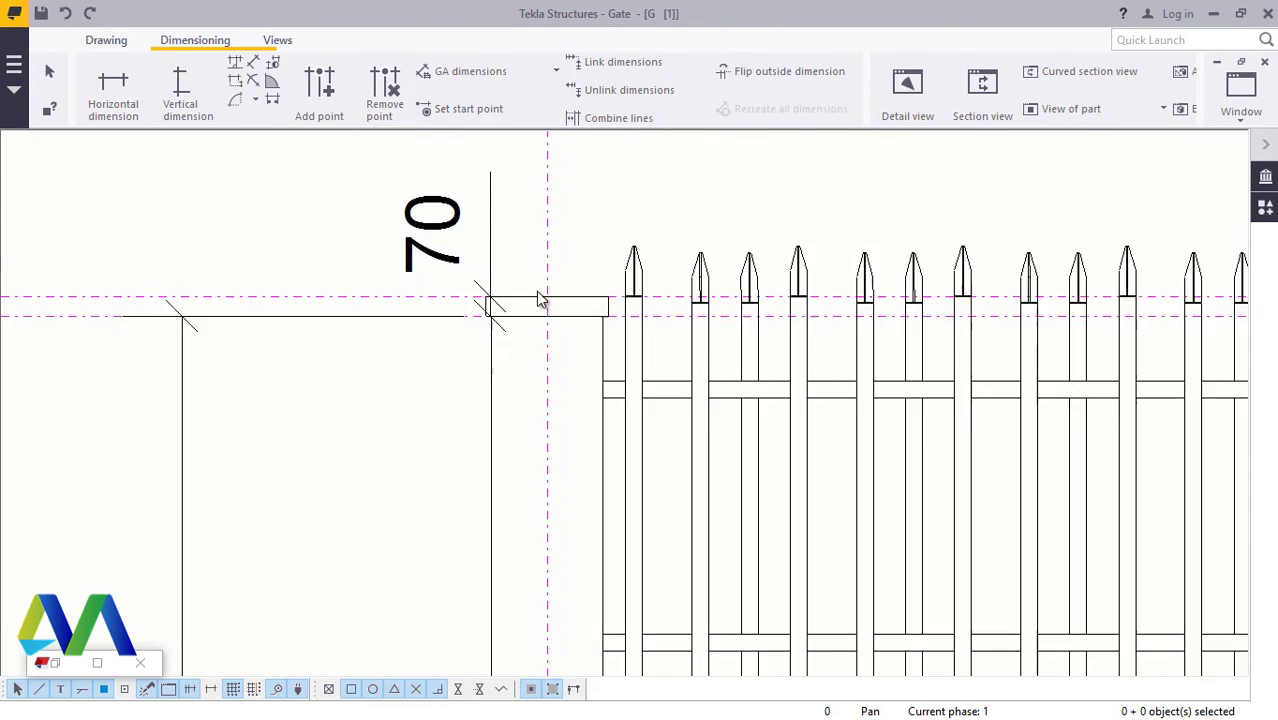
{"action": "scroll", "coordinate": [540, 300], "scroll_direction": "down", "scroll_amount": 1}
Step: Move the 70 dimension left so it lines up with the 2950 dimension
{"action": "left_click", "coordinate": [468, 255]}
{"action": "left_click_drag", "start_coordinate": [498, 305], "coordinate": [245, 305]}
{"action": "left_click", "coordinate": [325, 278]}
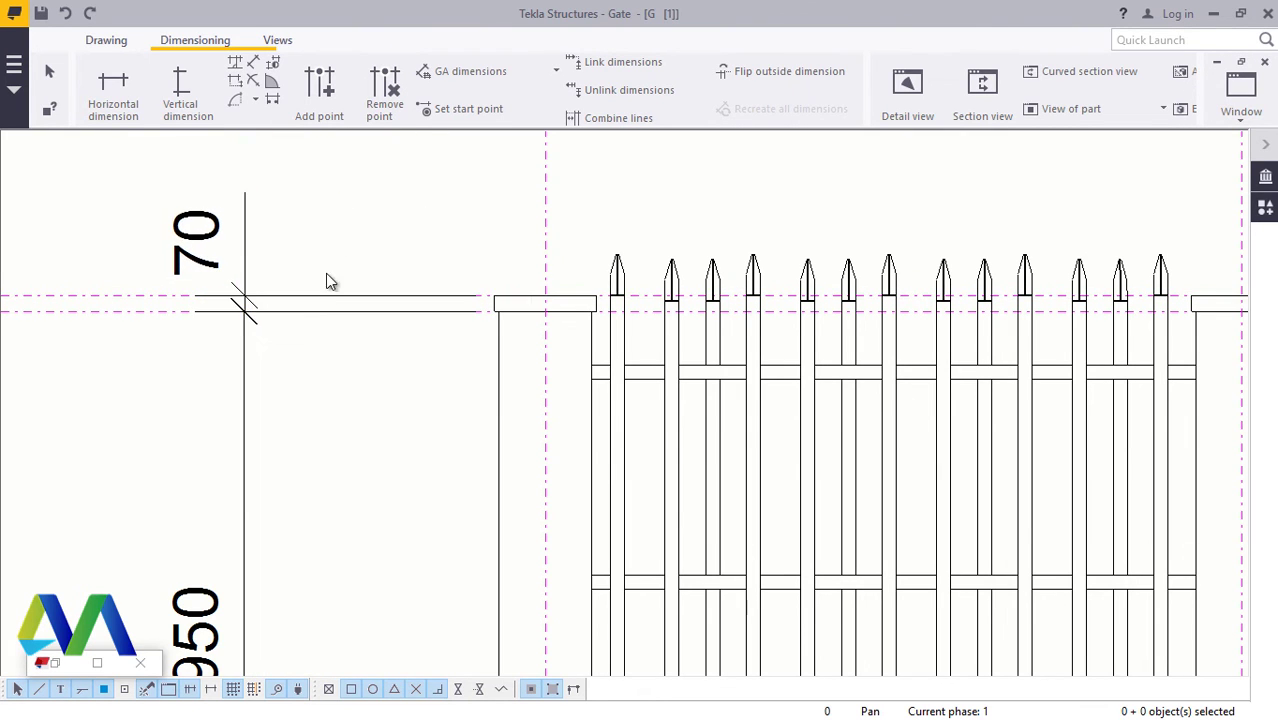
{"action": "scroll", "coordinate": [320, 285], "scroll_direction": "down", "scroll_amount": 5}
{"action": "scroll", "coordinate": [430, 447], "scroll_direction": "up", "scroll_amount": 3}
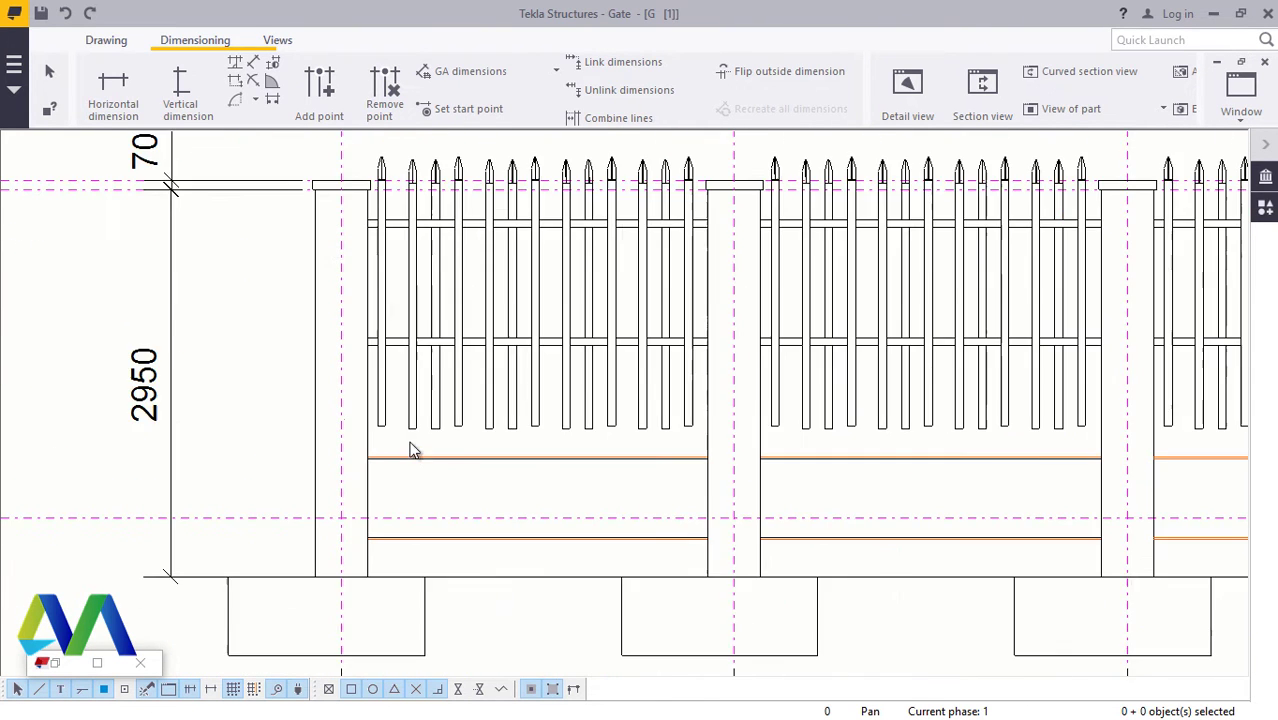
{"action": "scroll", "coordinate": [342, 428], "scroll_direction": "down", "scroll_amount": 4}
{"action": "scroll", "coordinate": [398, 482], "scroll_direction": "up", "scroll_amount": 2}
{"action": "scroll", "coordinate": [398, 482], "scroll_direction": "down", "scroll_amount": 4}
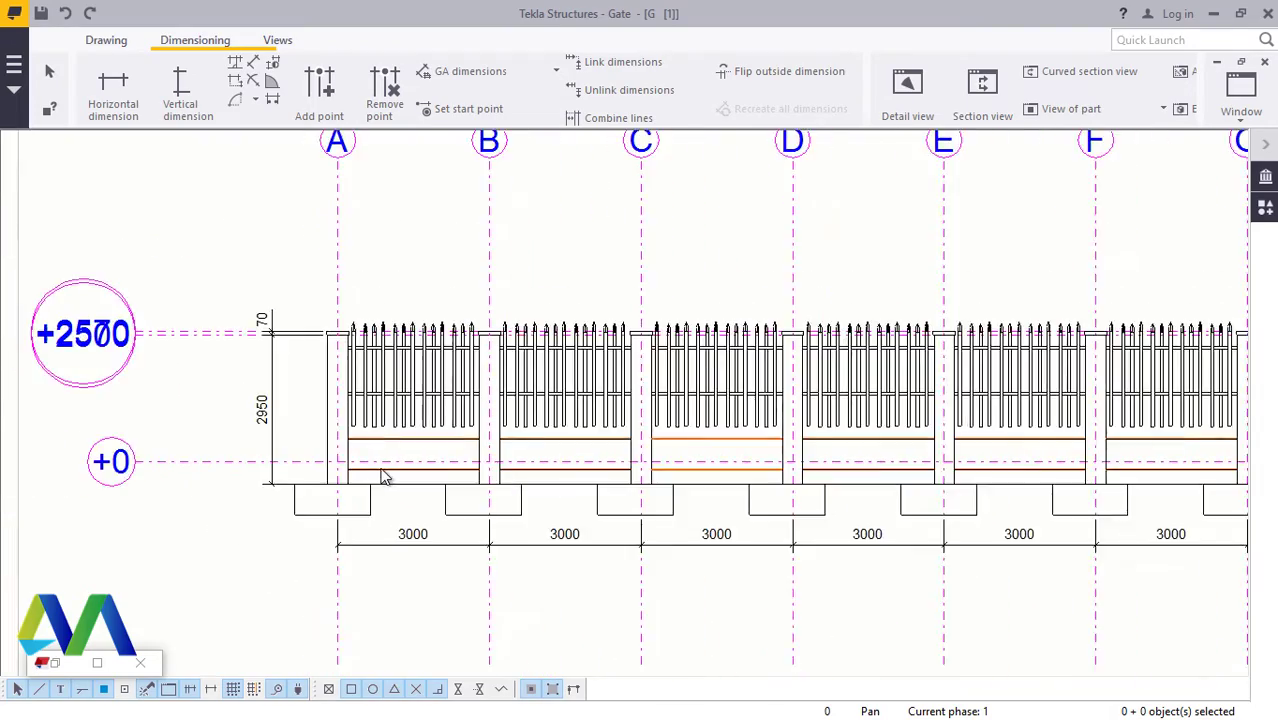
{"action": "scroll", "coordinate": [390, 468], "scroll_direction": "down", "scroll_amount": 3}
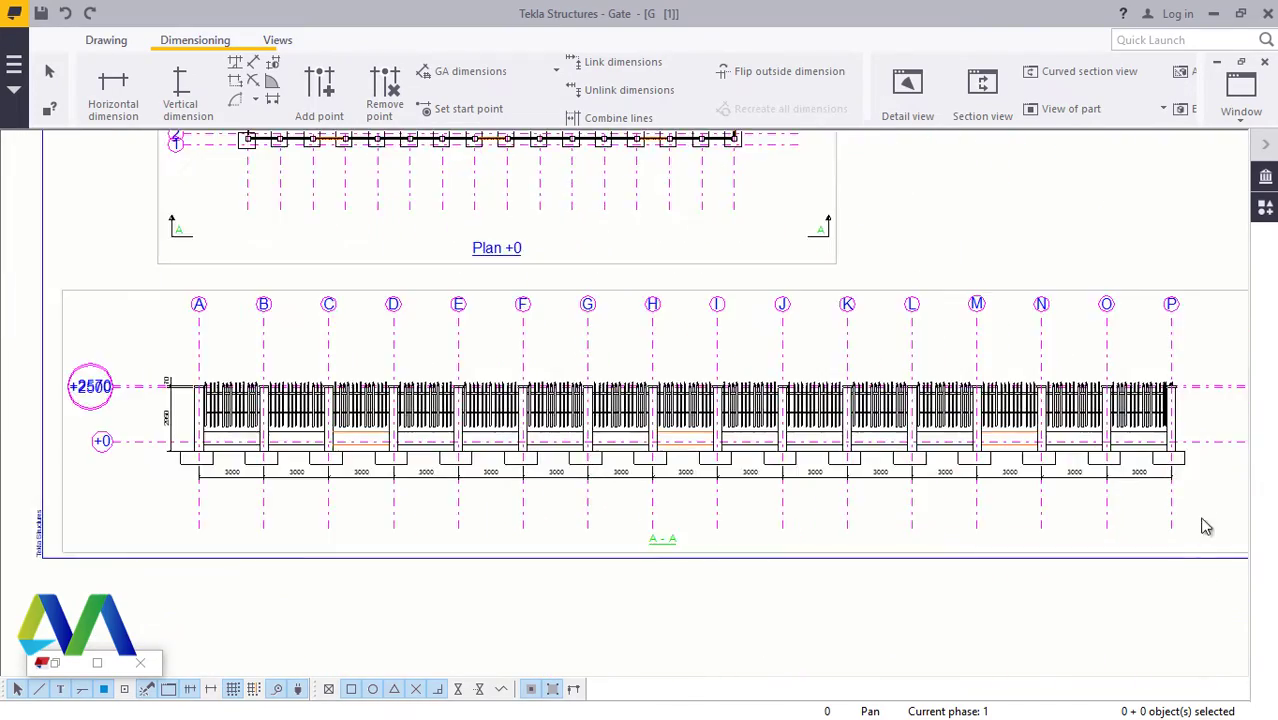
{"action": "scroll", "coordinate": [1190, 465], "scroll_direction": "up", "scroll_amount": 5}
{"action": "scroll", "coordinate": [1058, 505], "scroll_direction": "down", "scroll_amount": 6}
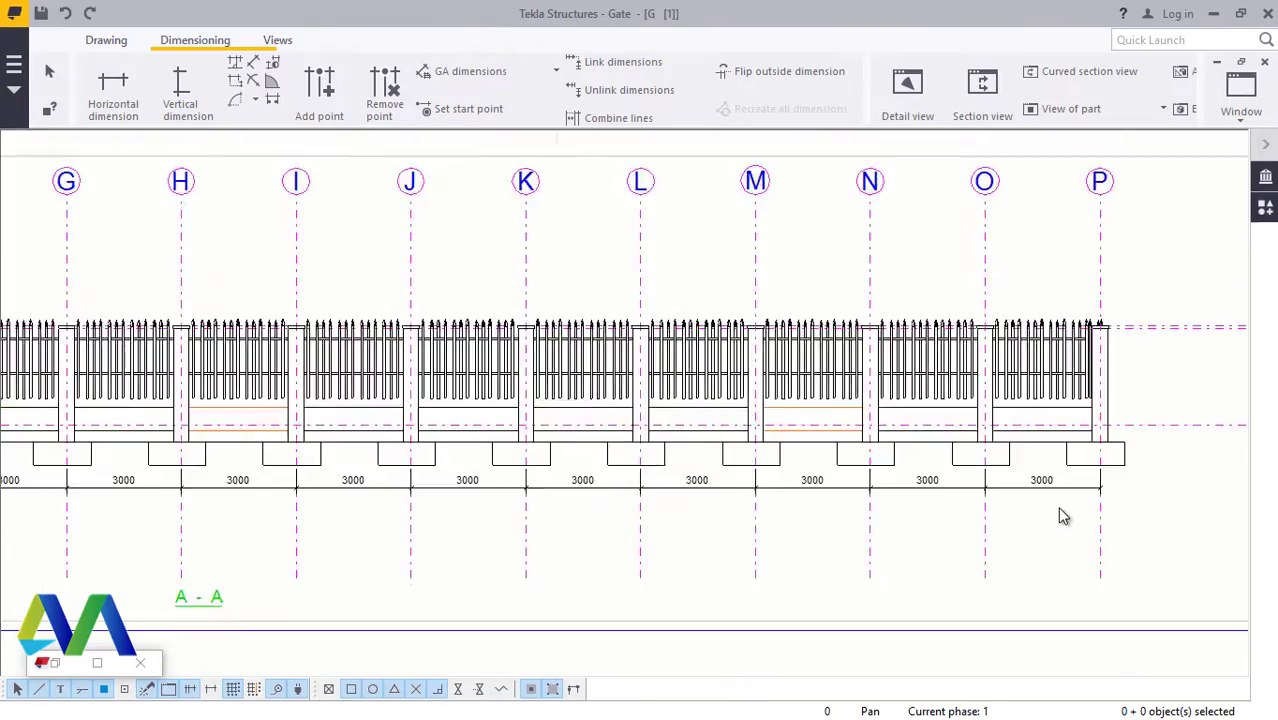
{"action": "scroll", "coordinate": [718, 495], "scroll_direction": "up", "scroll_amount": 2}
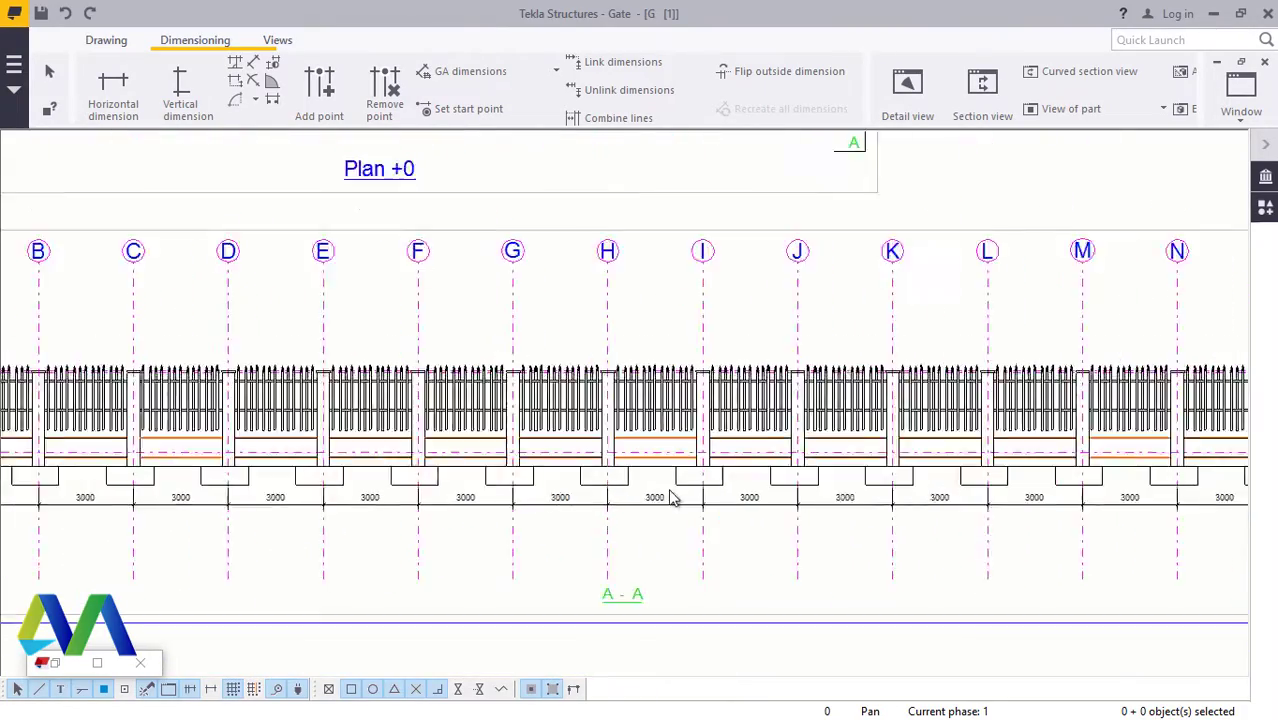
{"action": "scroll", "coordinate": [632, 300], "scroll_direction": "down", "scroll_amount": 4}
{"action": "scroll", "coordinate": [608, 520], "scroll_direction": "up", "scroll_amount": 5}
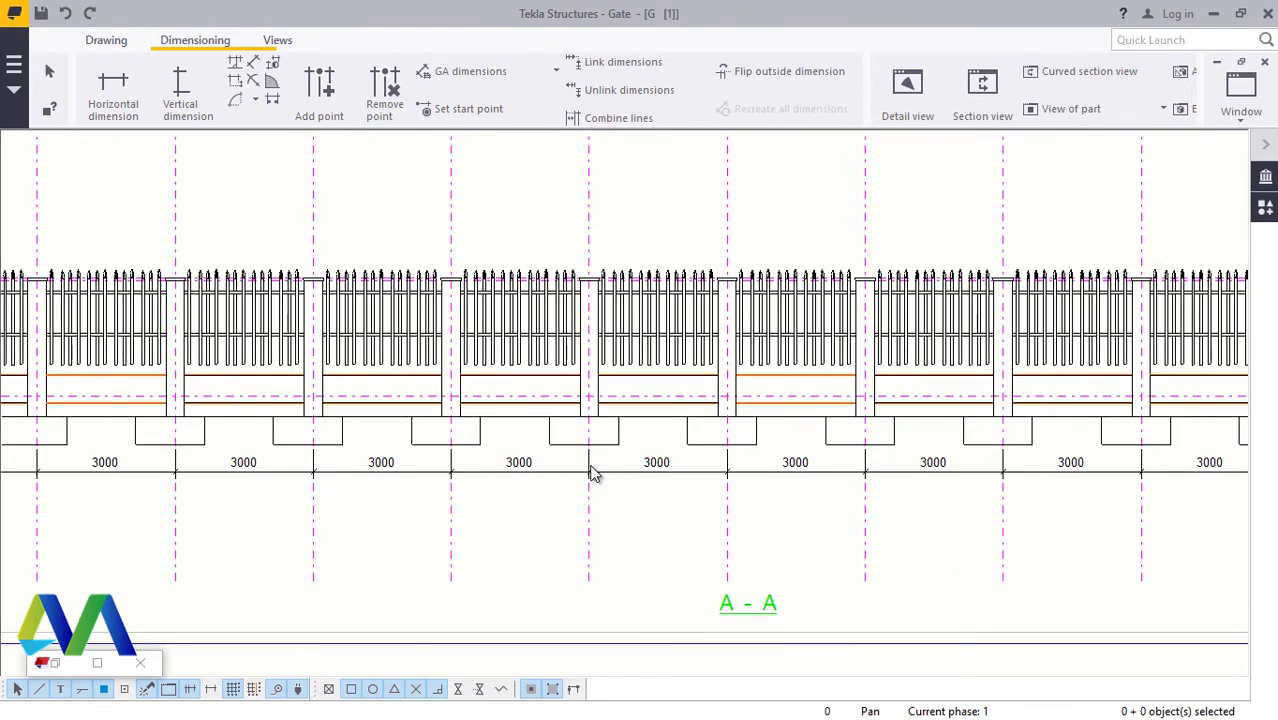
{"action": "scroll", "coordinate": [600, 465], "scroll_direction": "down", "scroll_amount": 1}
{"action": "scroll", "coordinate": [651, 495], "scroll_direction": "up", "scroll_amount": 3}
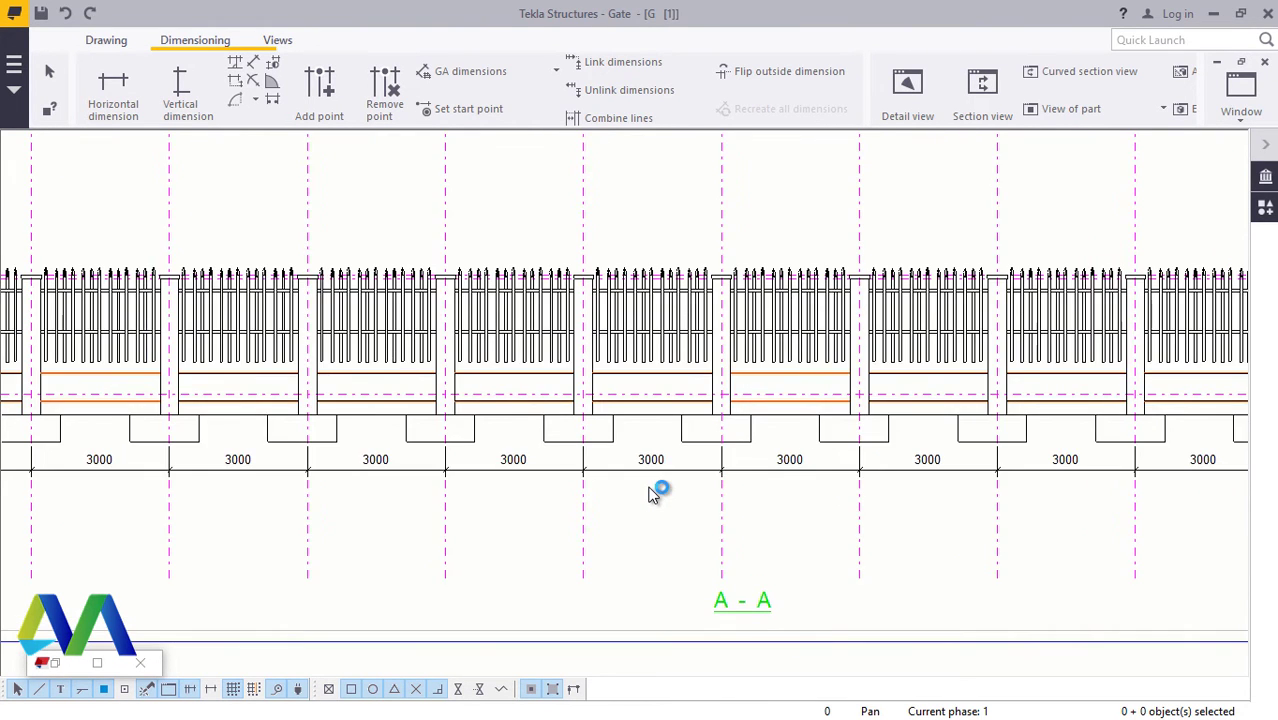
{"action": "scroll", "coordinate": [648, 318], "scroll_direction": "up", "scroll_amount": 1}
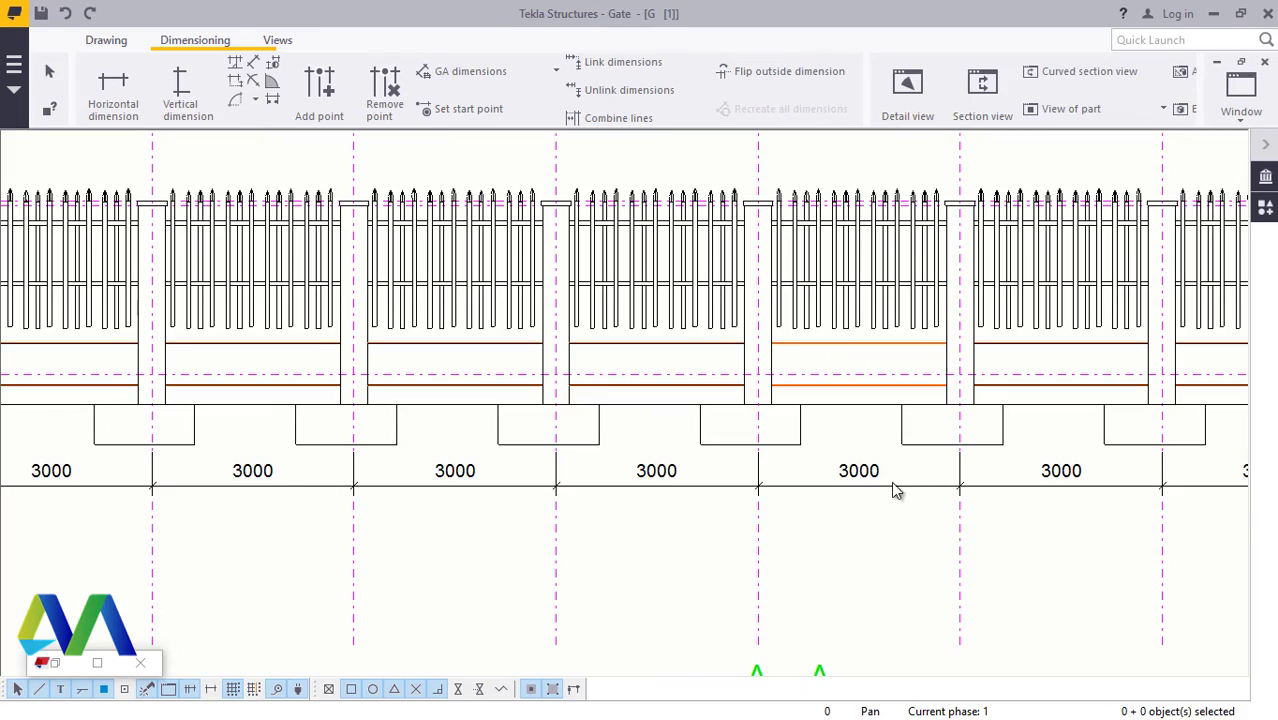
{"action": "scroll", "coordinate": [656, 549], "scroll_direction": "down", "scroll_amount": 6}
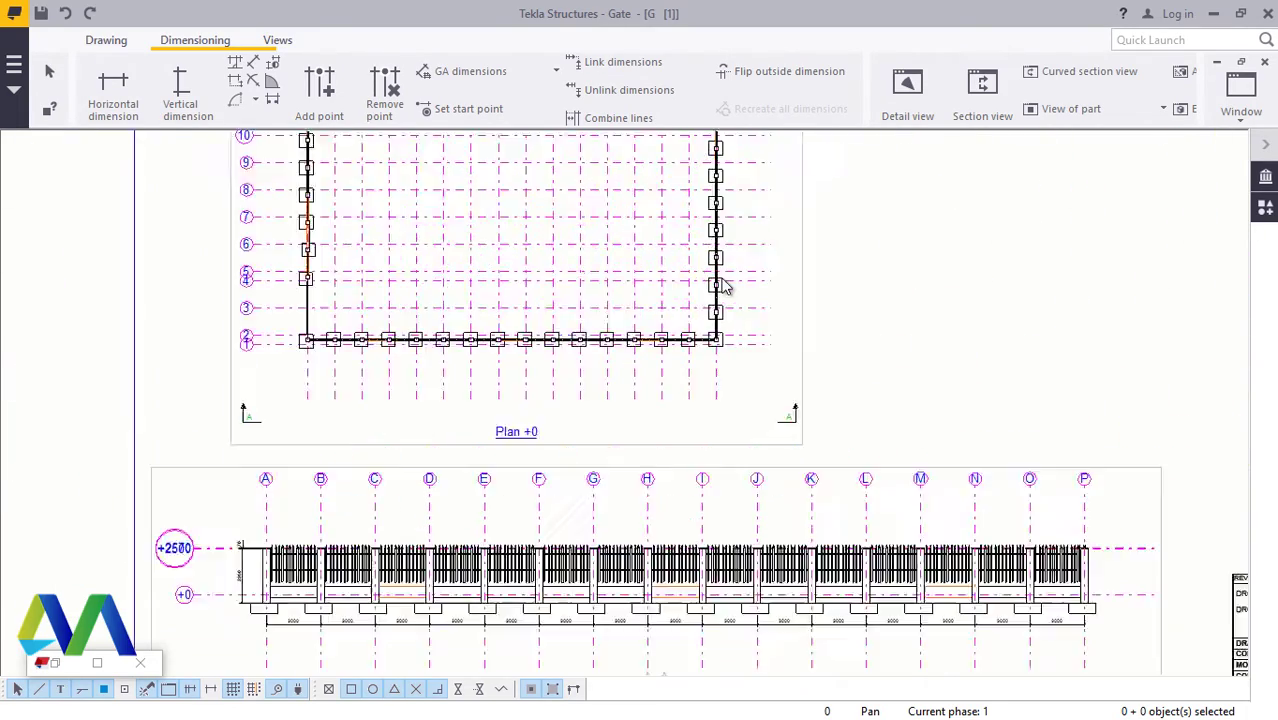
{"action": "scroll", "coordinate": [728, 288], "scroll_direction": "up", "scroll_amount": 6}
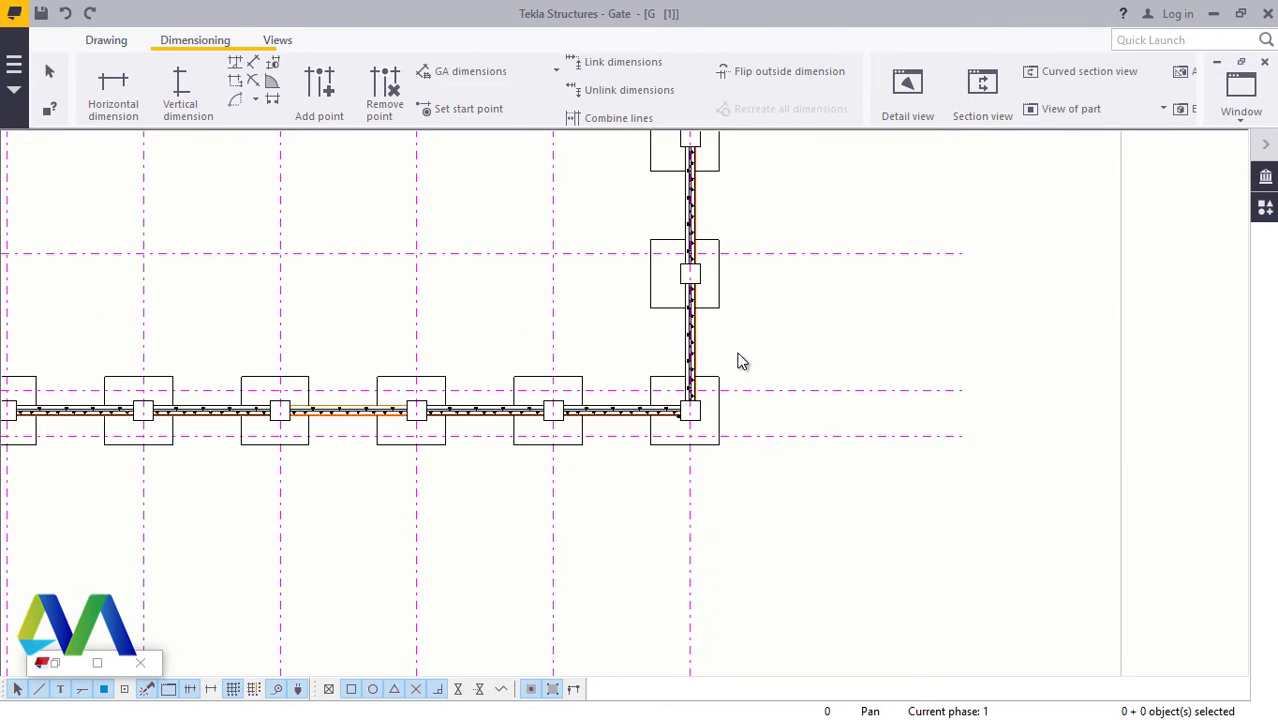
{"action": "scroll", "coordinate": [625, 451], "scroll_direction": "down", "scroll_amount": 3}
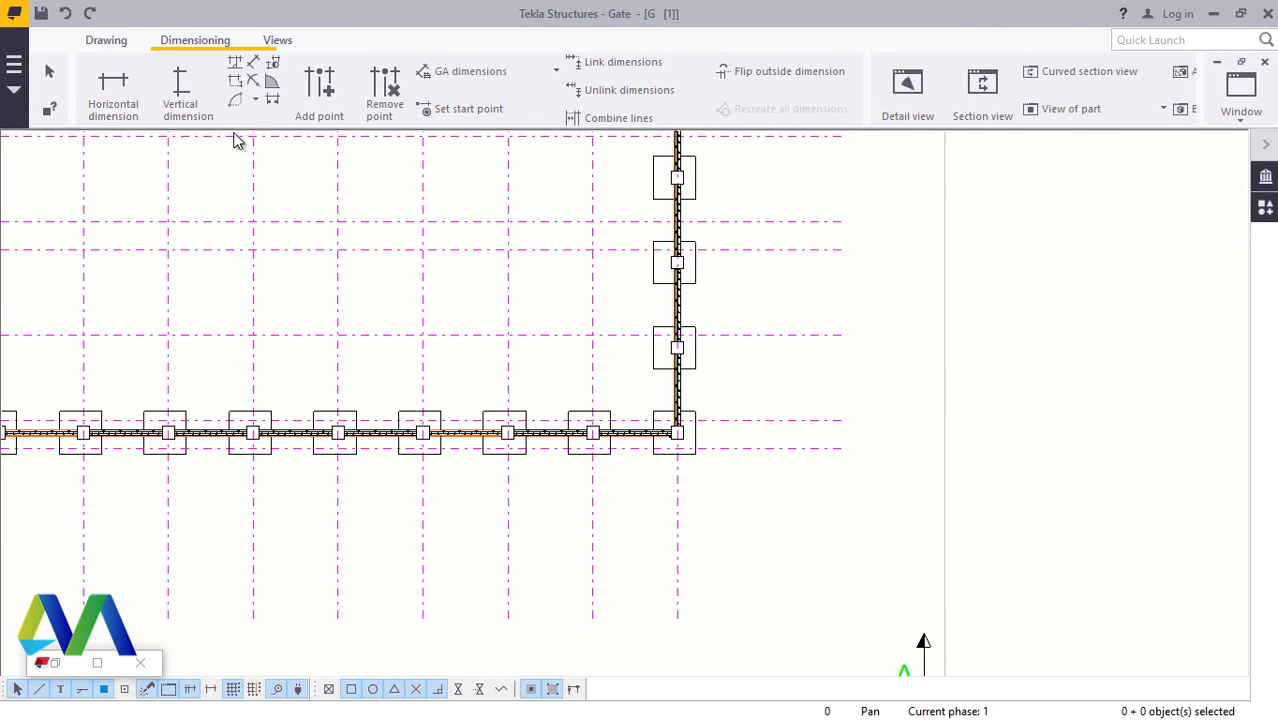
{"action": "left_click", "coordinate": [110, 88]}
{"action": "scroll", "coordinate": [678, 577], "scroll_direction": "up", "scroll_amount": 1}
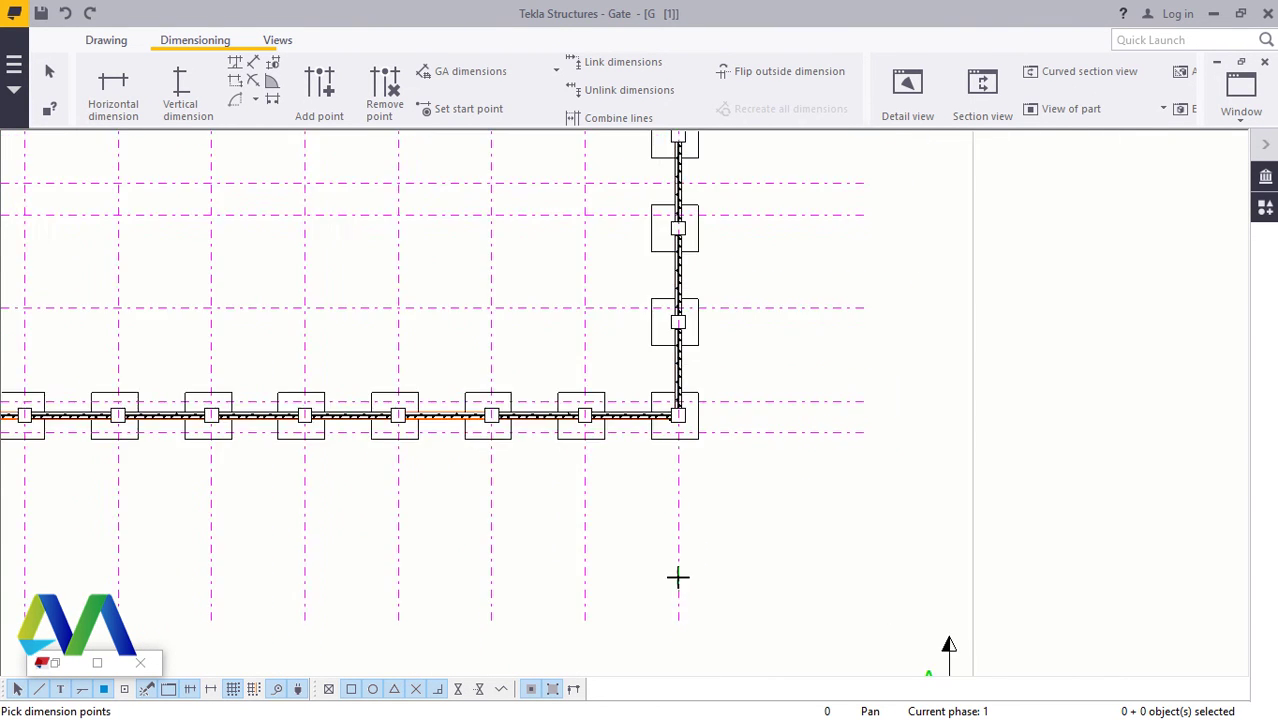
{"action": "scroll", "coordinate": [678, 577], "scroll_direction": "up", "scroll_amount": 4}
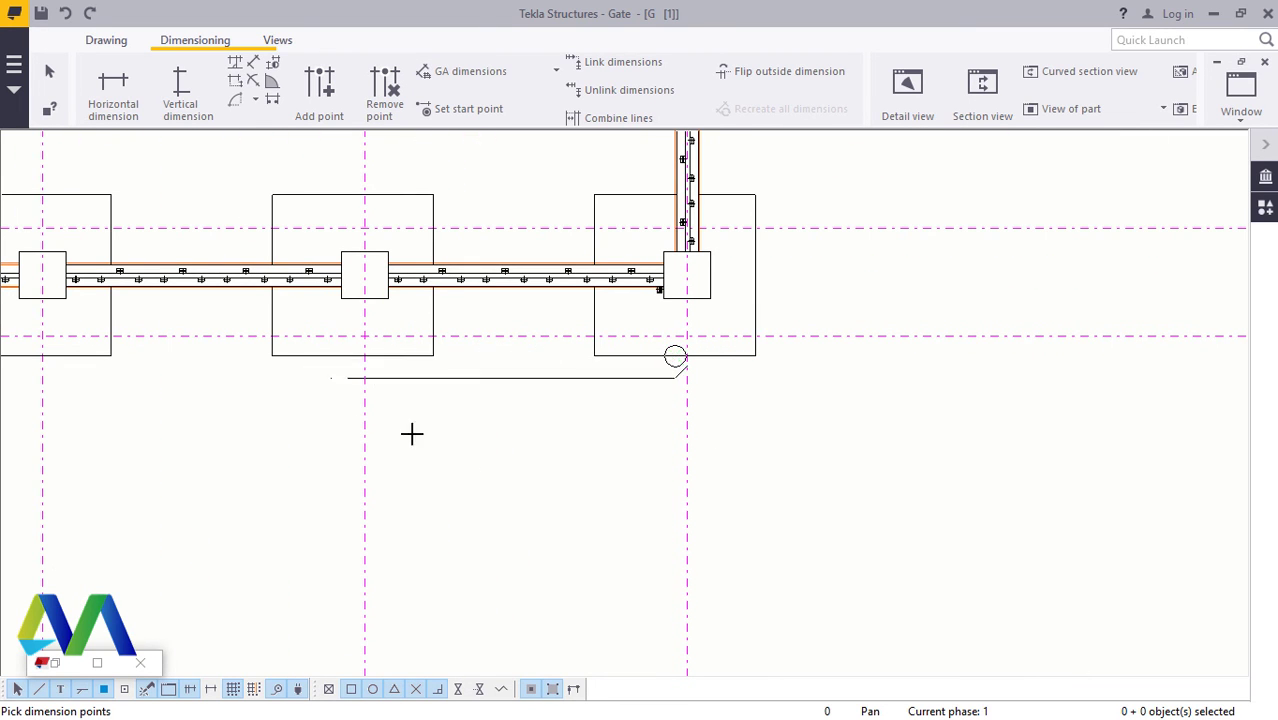
{"action": "scroll", "coordinate": [682, 494], "scroll_direction": "down", "scroll_amount": 1}
{"action": "right_click", "coordinate": [627, 513]}
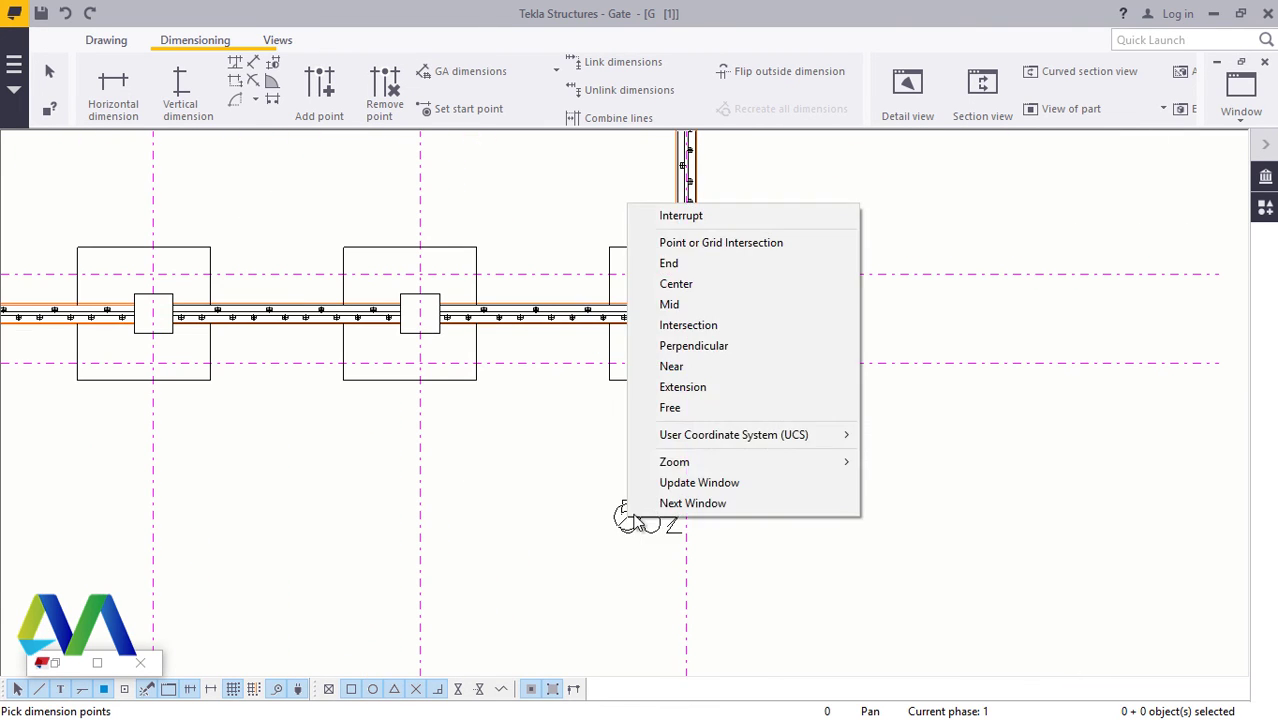
{"action": "left_click", "coordinate": [681, 219]}
{"action": "scroll", "coordinate": [769, 438], "scroll_direction": "down", "scroll_amount": 3}
{"action": "scroll", "coordinate": [776, 450], "scroll_direction": "down", "scroll_amount": 5}
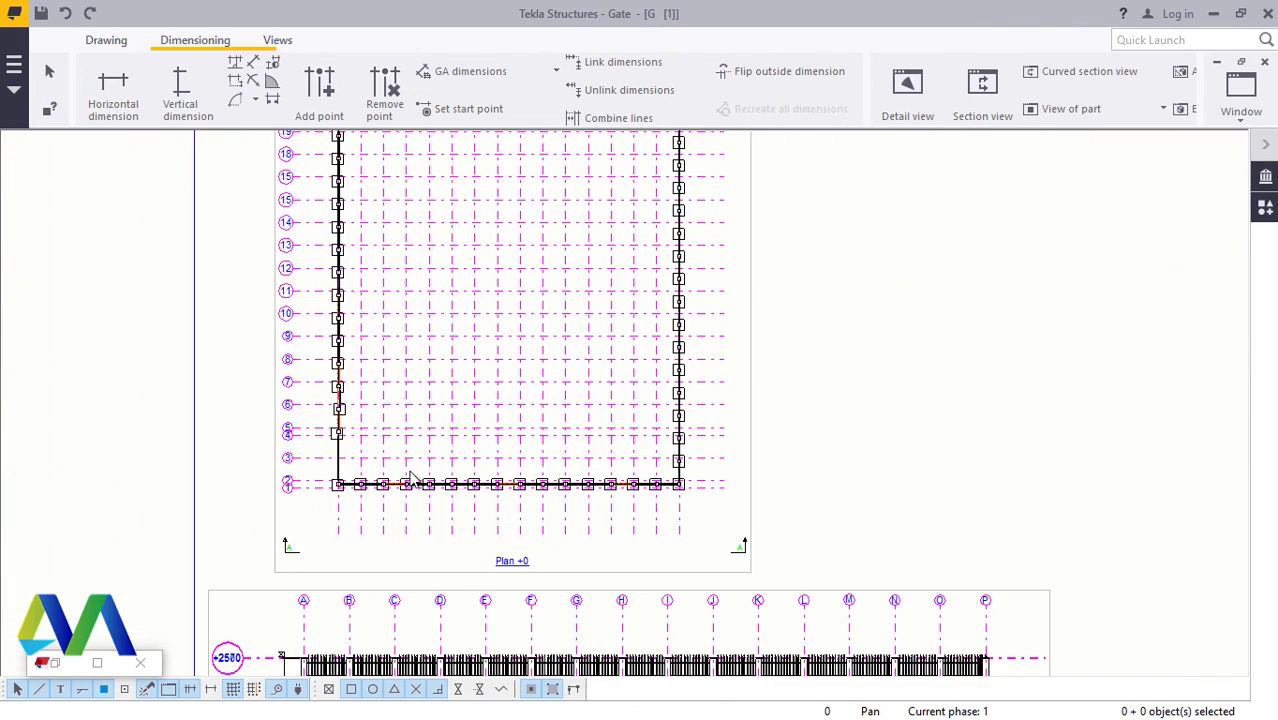
{"action": "scroll", "coordinate": [556, 214], "scroll_direction": "down", "scroll_amount": 4}
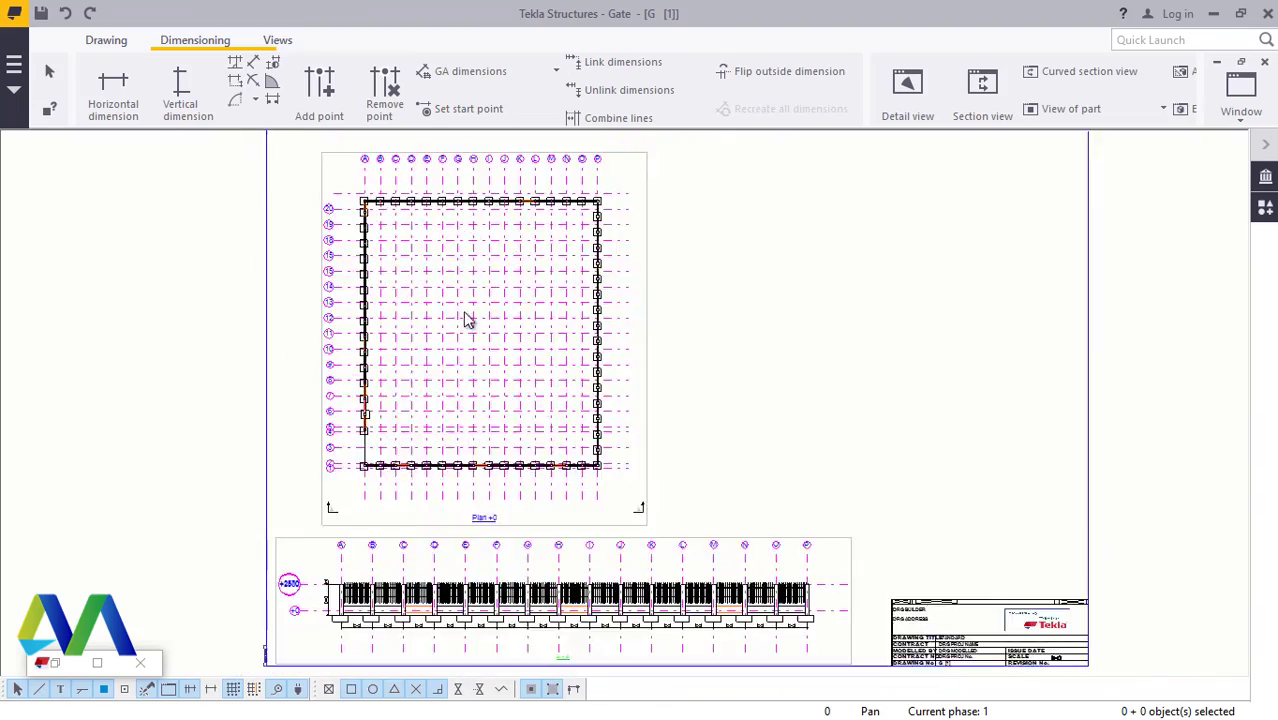
{"action": "scroll", "coordinate": [593, 513], "scroll_direction": "up", "scroll_amount": 5}
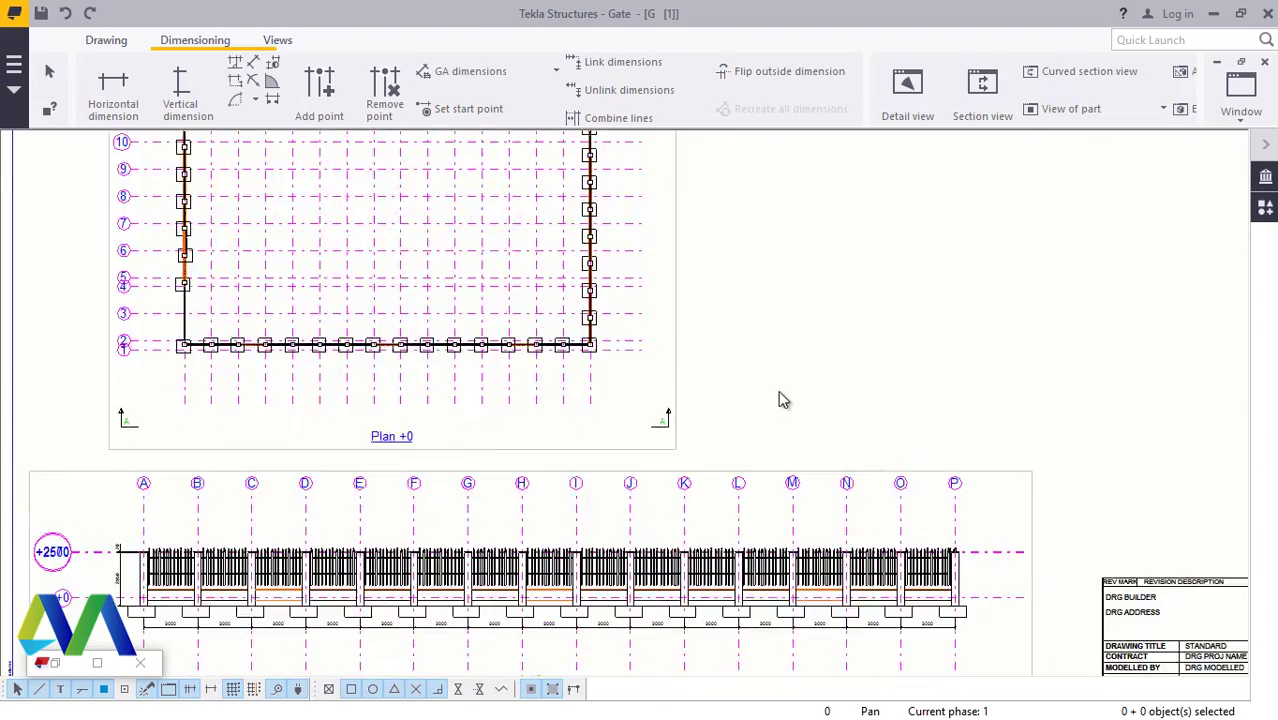
{"action": "scroll", "coordinate": [595, 590], "scroll_direction": "down", "scroll_amount": 2}
{"action": "scroll", "coordinate": [570, 605], "scroll_direction": "up", "scroll_amount": 4}
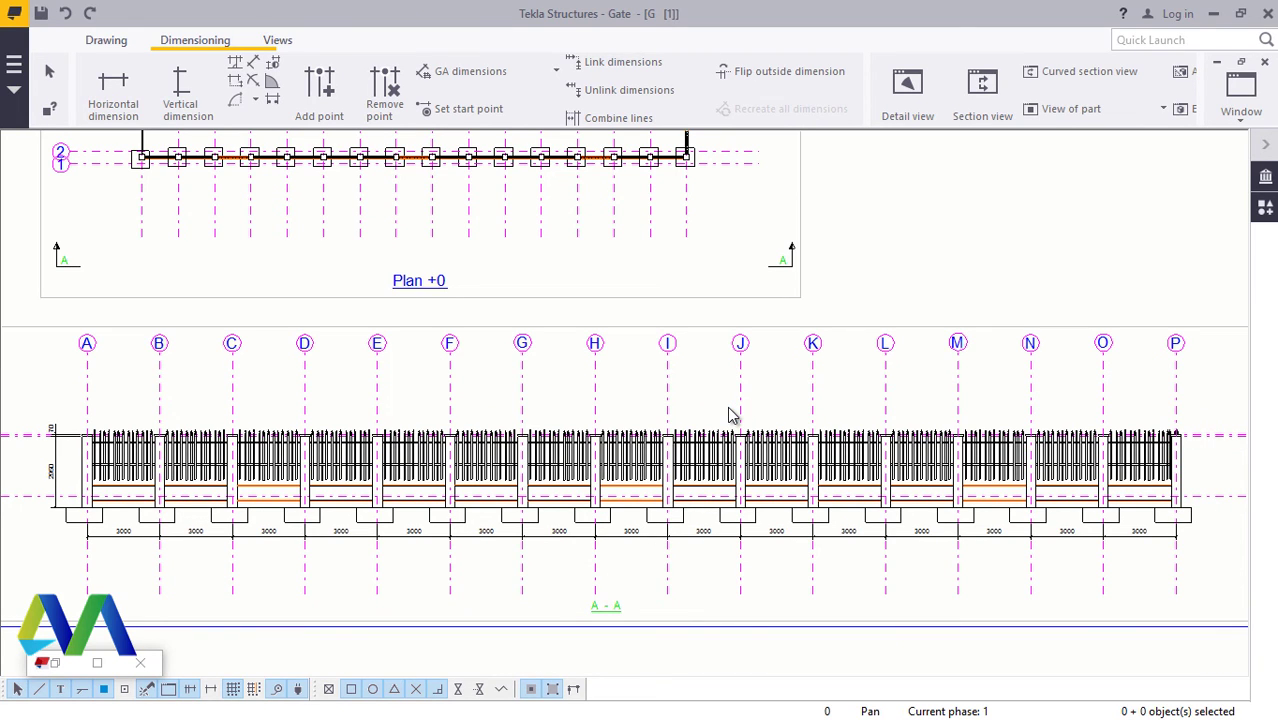
{"action": "scroll", "coordinate": [640, 600], "scroll_direction": "up", "scroll_amount": 2}
{"action": "scroll", "coordinate": [642, 585], "scroll_direction": "down", "scroll_amount": 1}
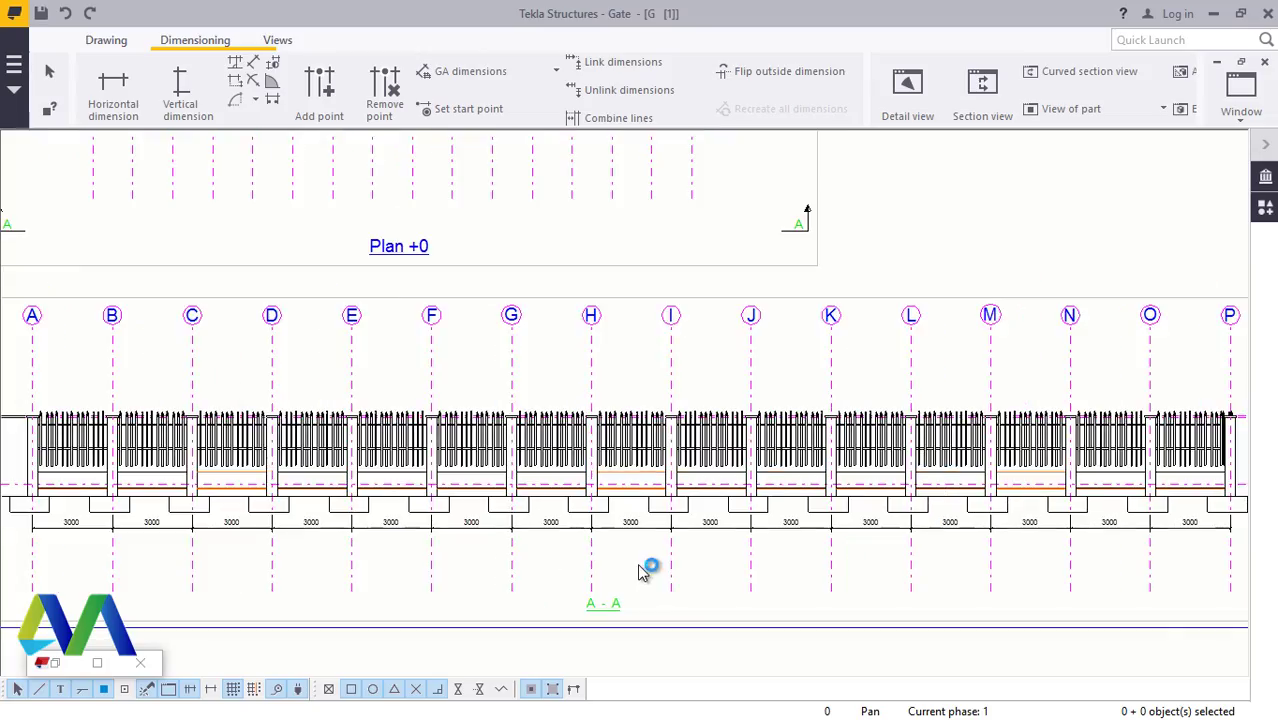